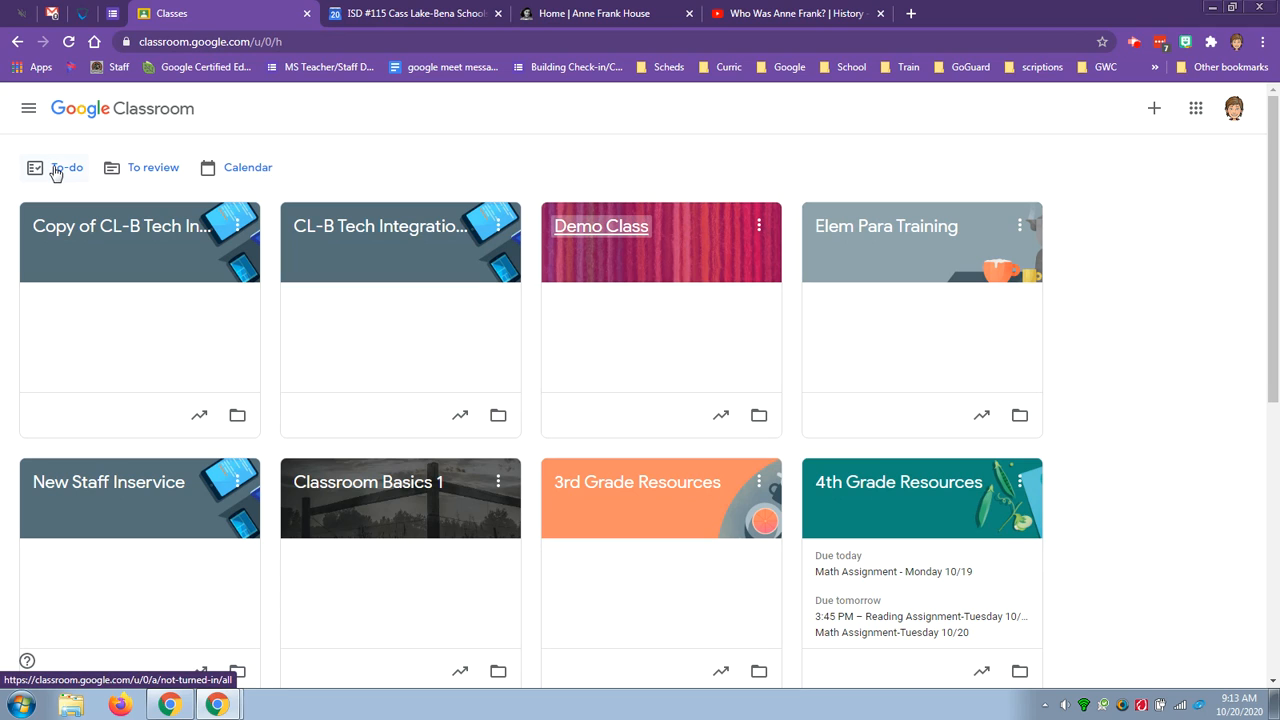
Step: Review the assigned To-do work with the filter on All classes, and return to the Classes page
{"action": "left_click", "coordinate": [50, 172]}
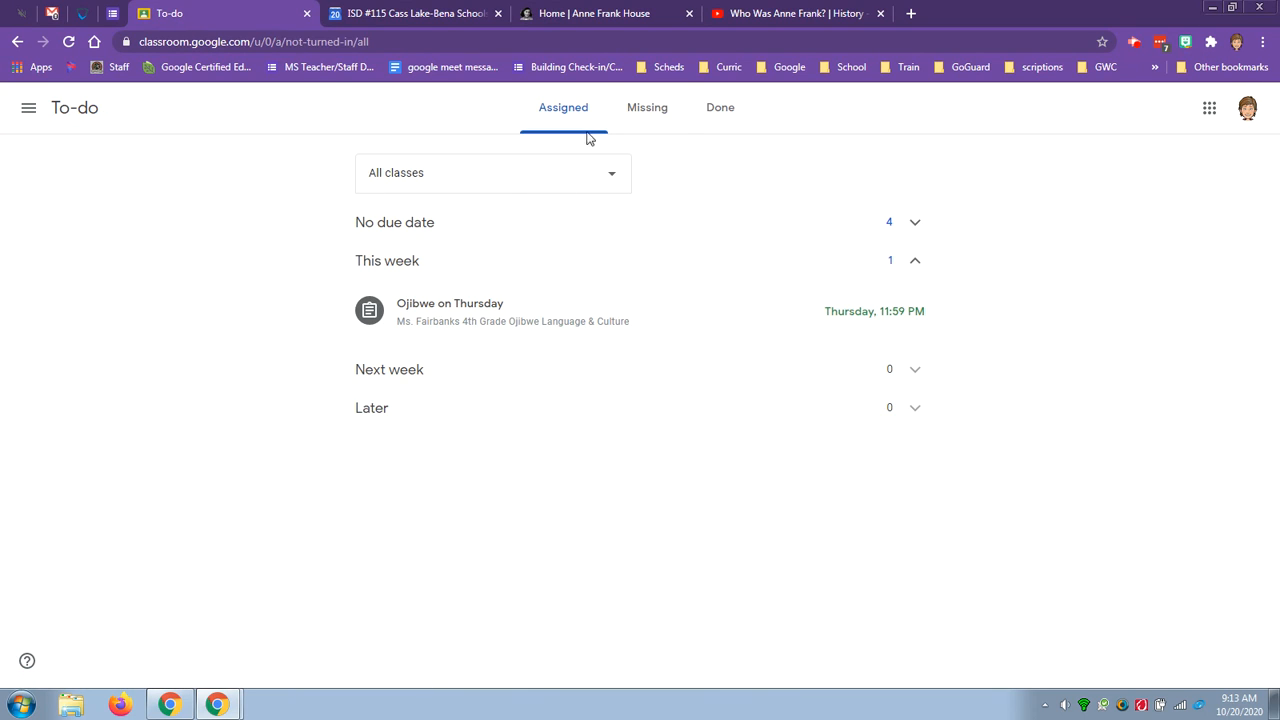
{"action": "left_click", "coordinate": [530, 175]}
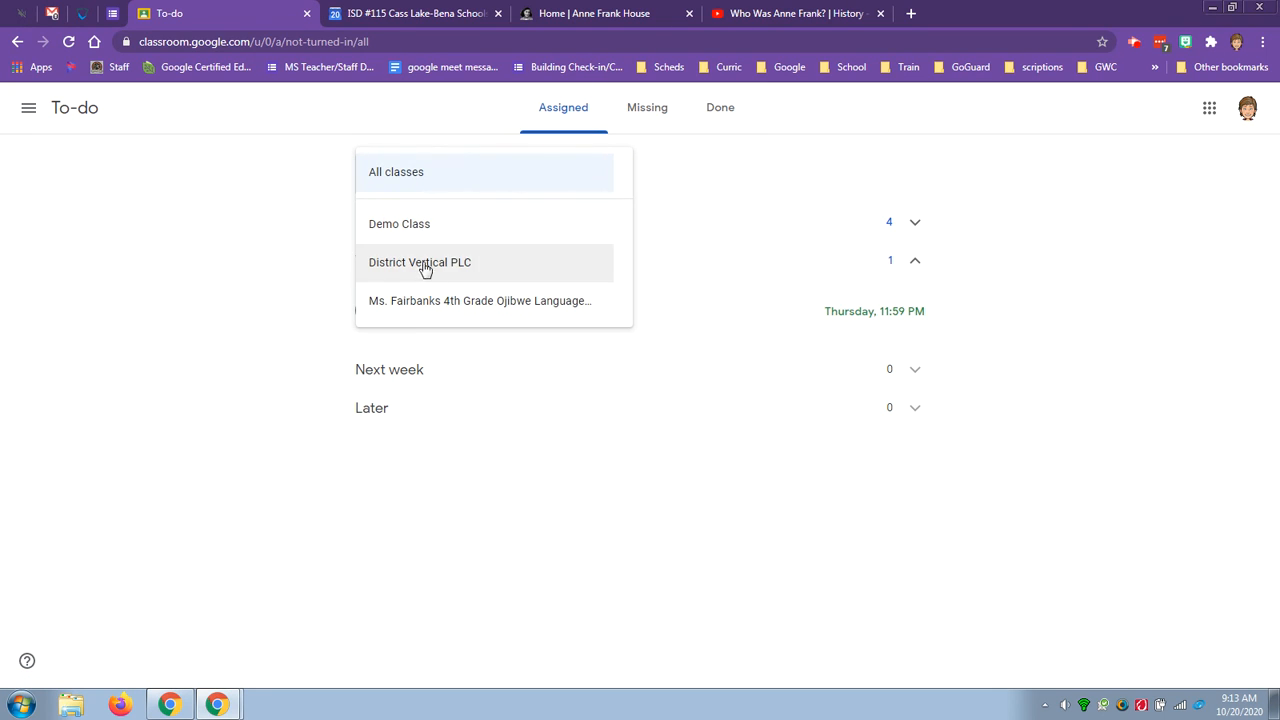
{"action": "left_click", "coordinate": [433, 168]}
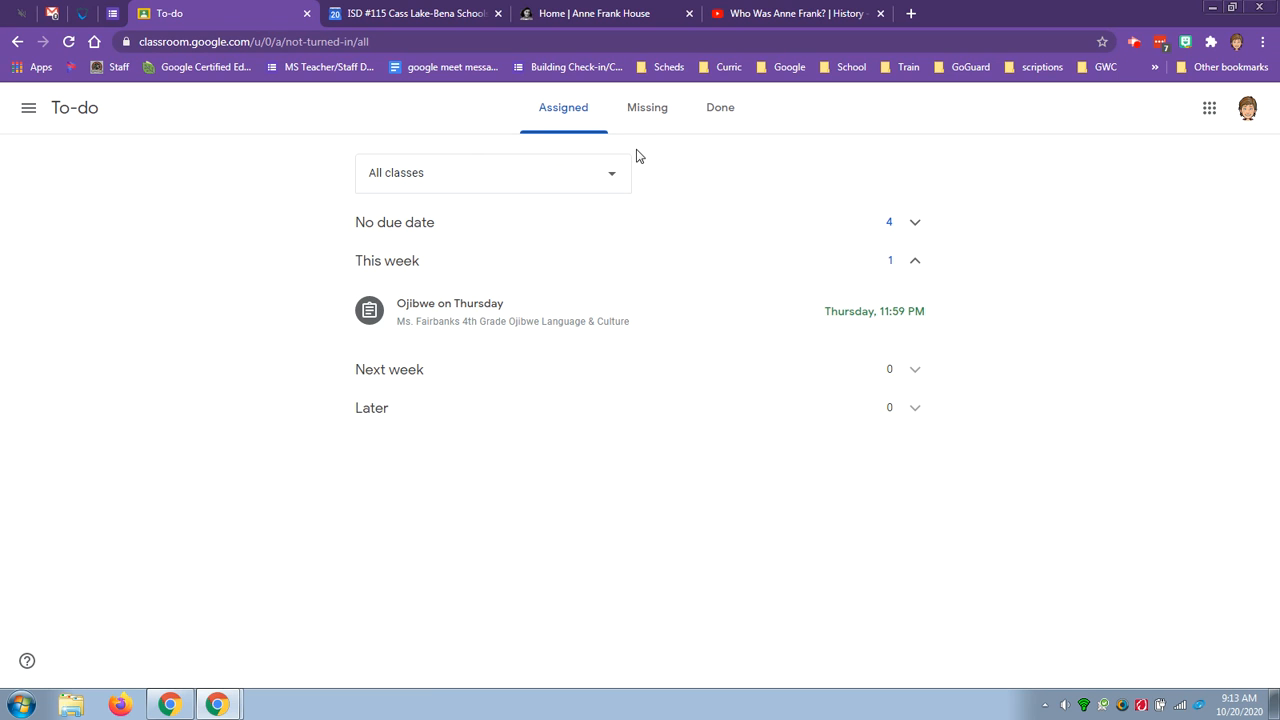
{"action": "left_click", "coordinate": [29, 108]}
{"action": "left_click", "coordinate": [43, 110]}
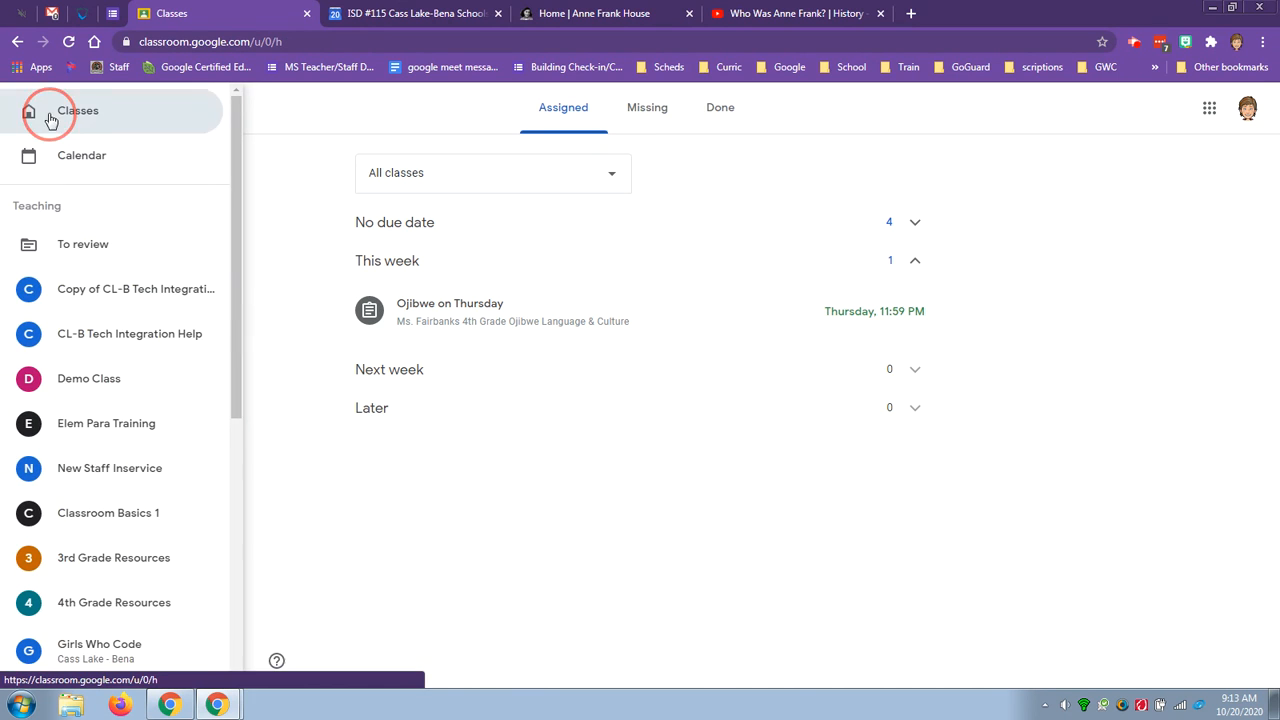
Step: Review the To review work filtered to CL-B Tech Integration Help, and return to the Classes page
{"action": "left_click", "coordinate": [140, 168]}
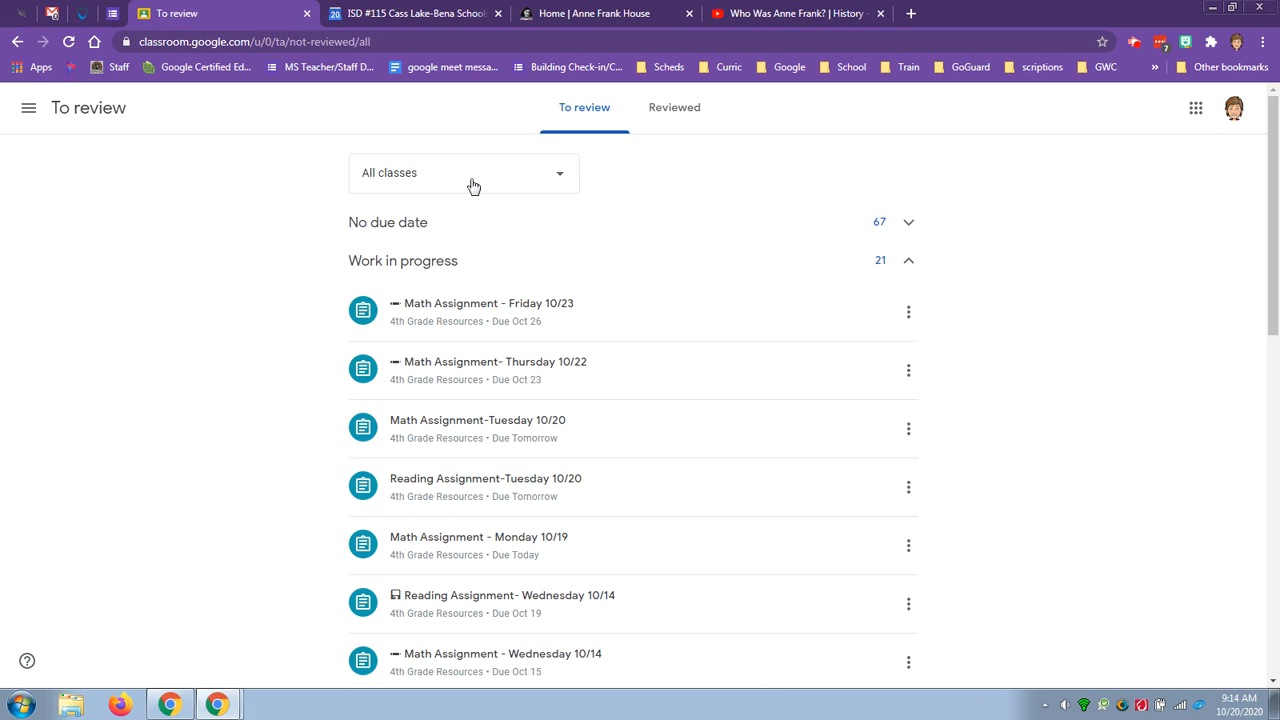
{"action": "left_click", "coordinate": [526, 172]}
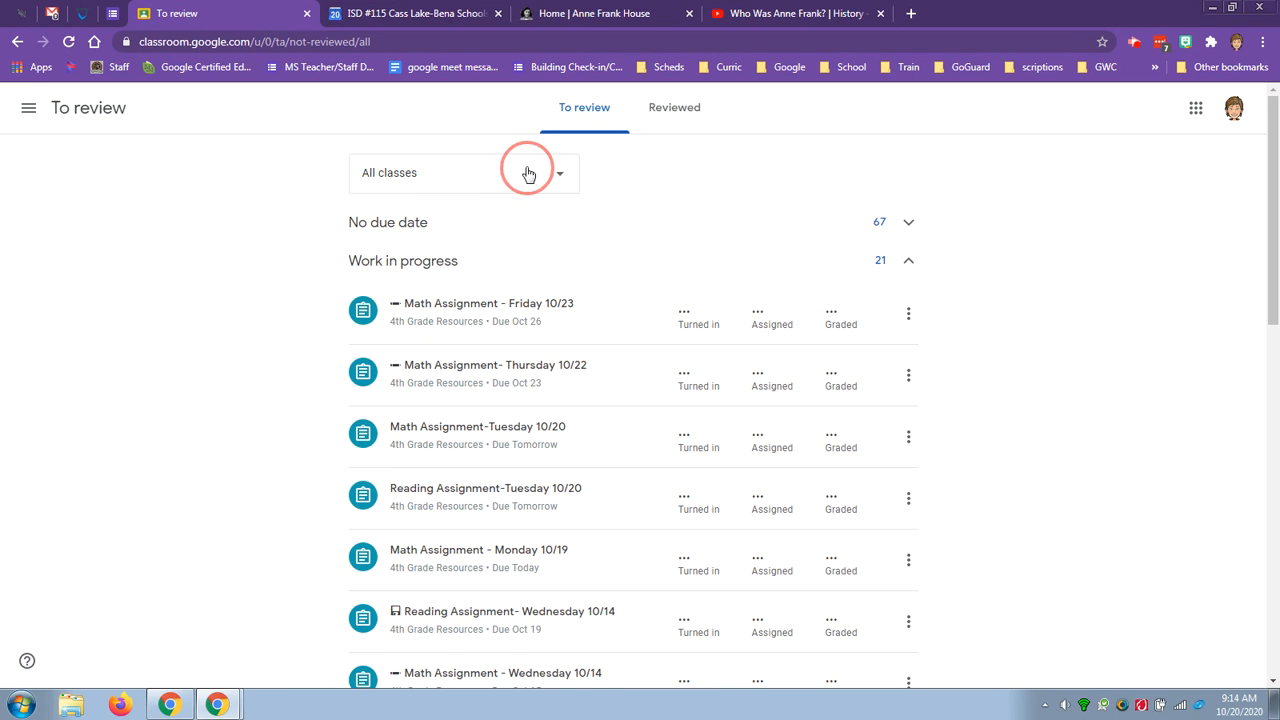
{"action": "left_click", "coordinate": [448, 258]}
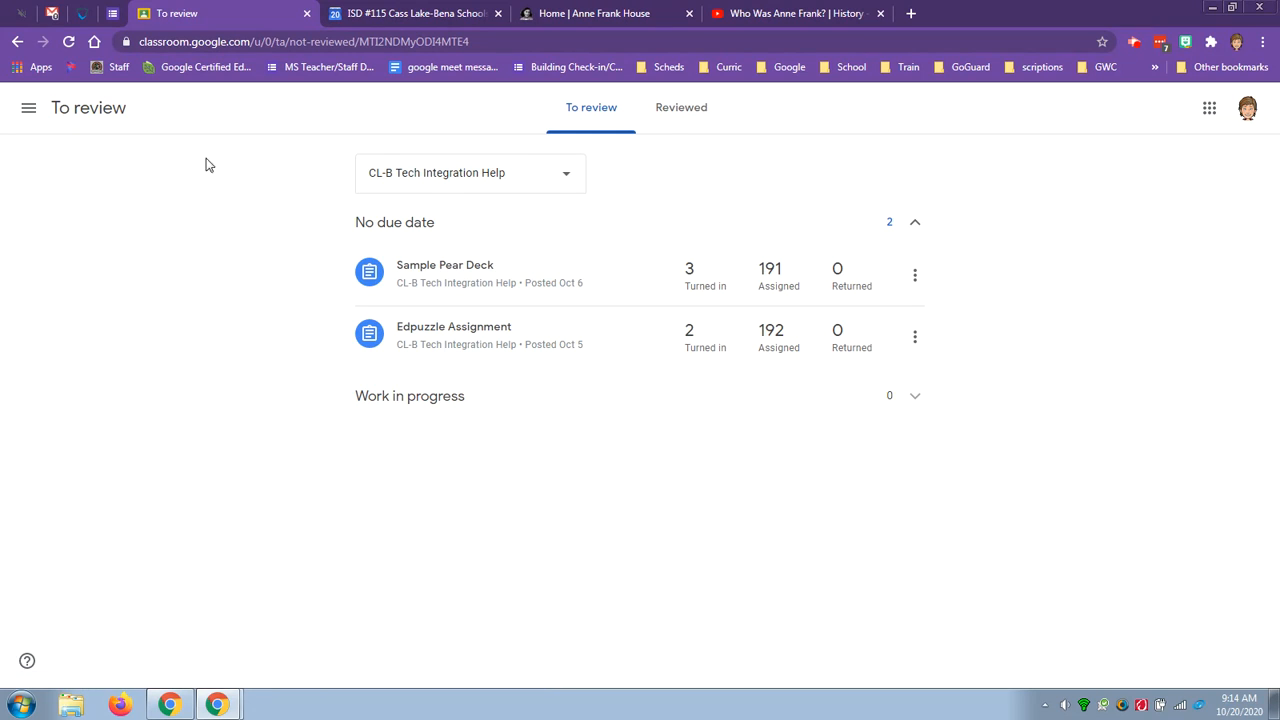
{"action": "left_click", "coordinate": [28, 108]}
{"action": "left_click", "coordinate": [44, 126]}
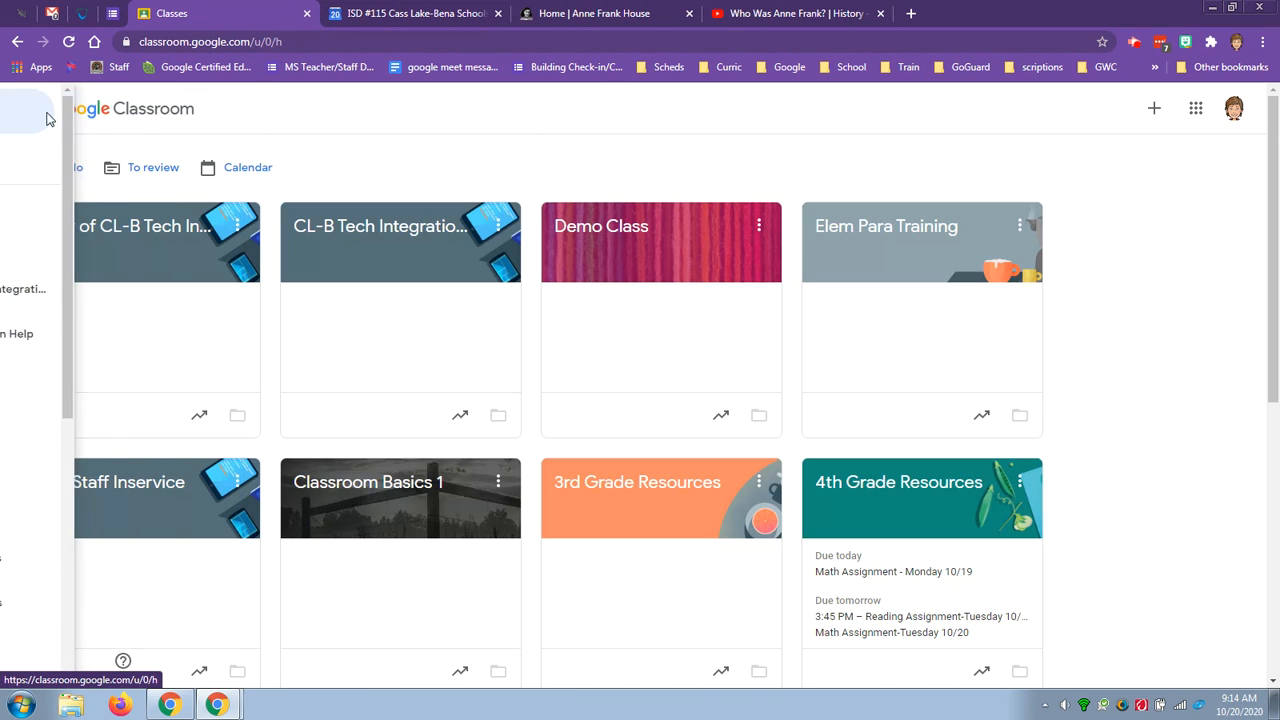
Step: Open the Classroom calendar for all classes, view the week of Oct 25 - Oct 31, and return to Oct 18 - Oct 24
{"action": "left_click", "coordinate": [256, 167]}
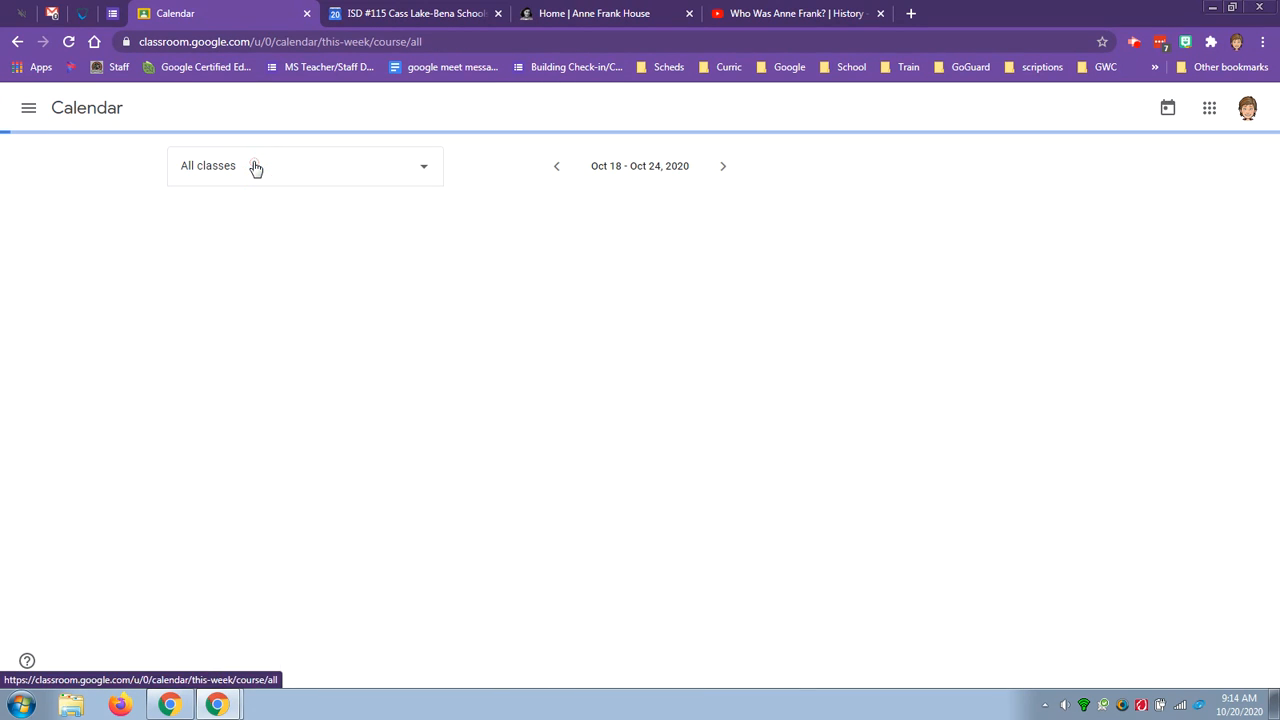
{"action": "left_click", "coordinate": [315, 168]}
{"action": "left_click", "coordinate": [343, 131]}
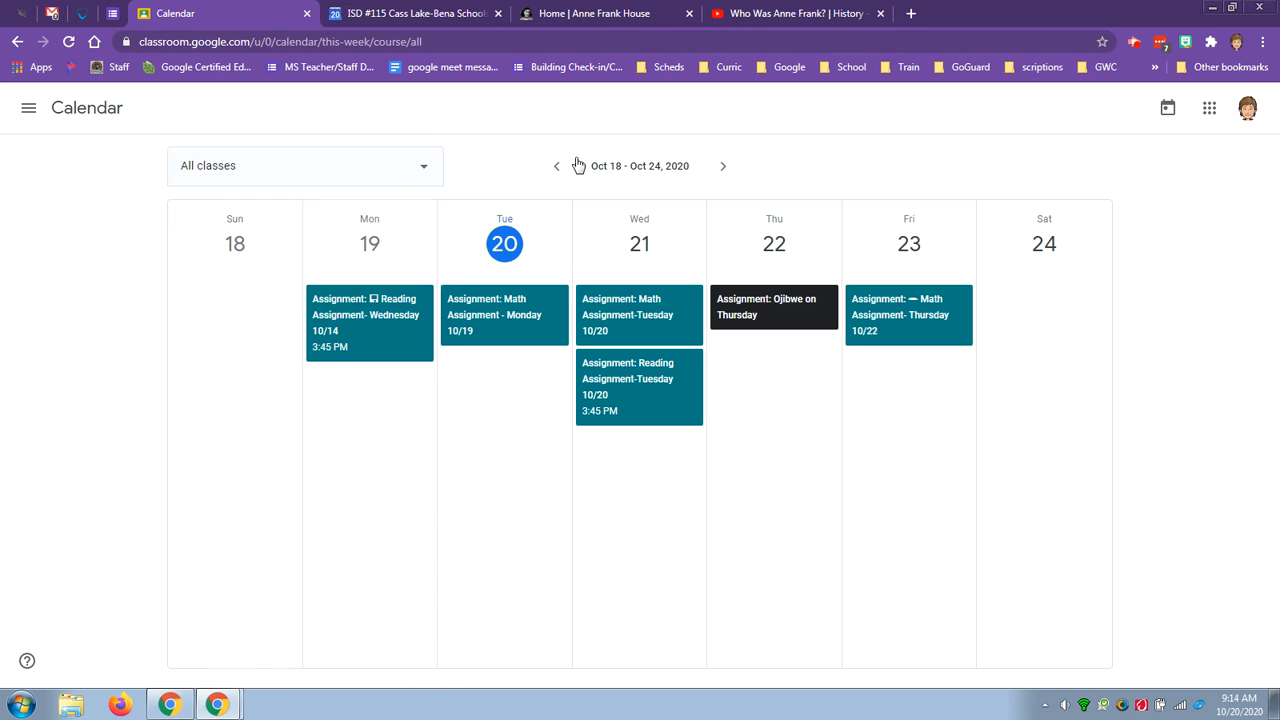
{"action": "left_click", "coordinate": [722, 167]}
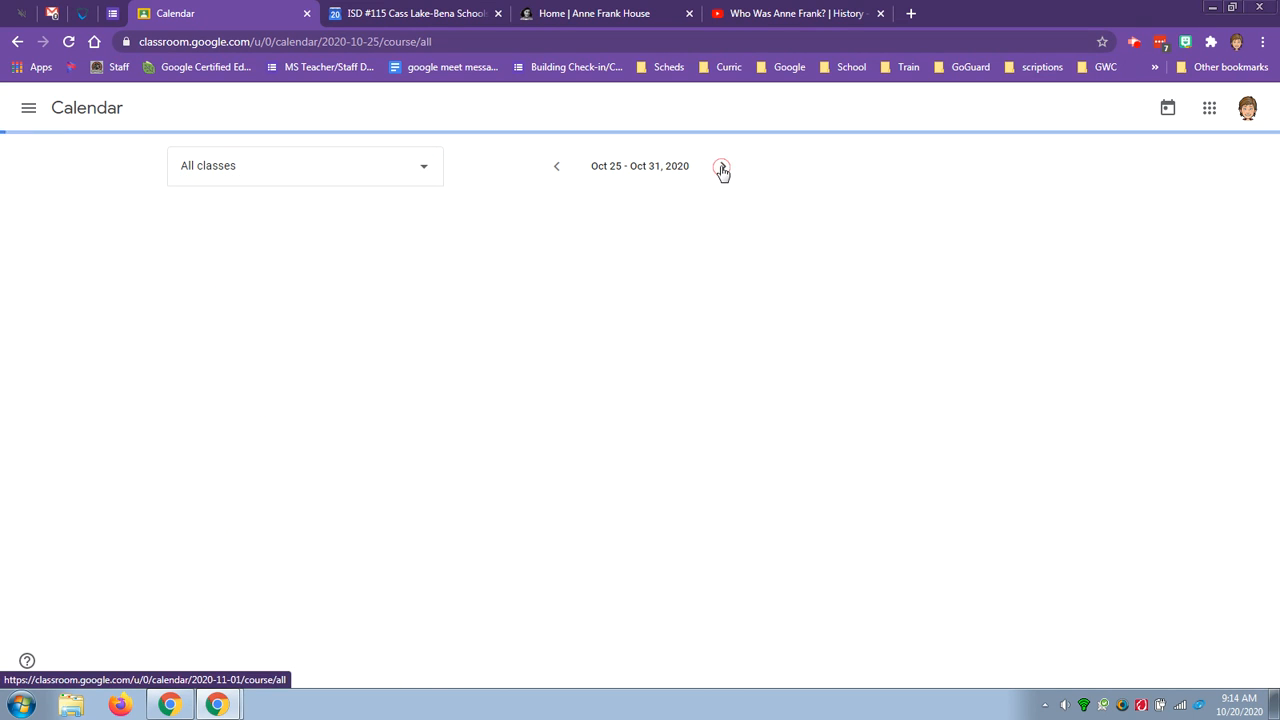
{"action": "left_click", "coordinate": [558, 168]}
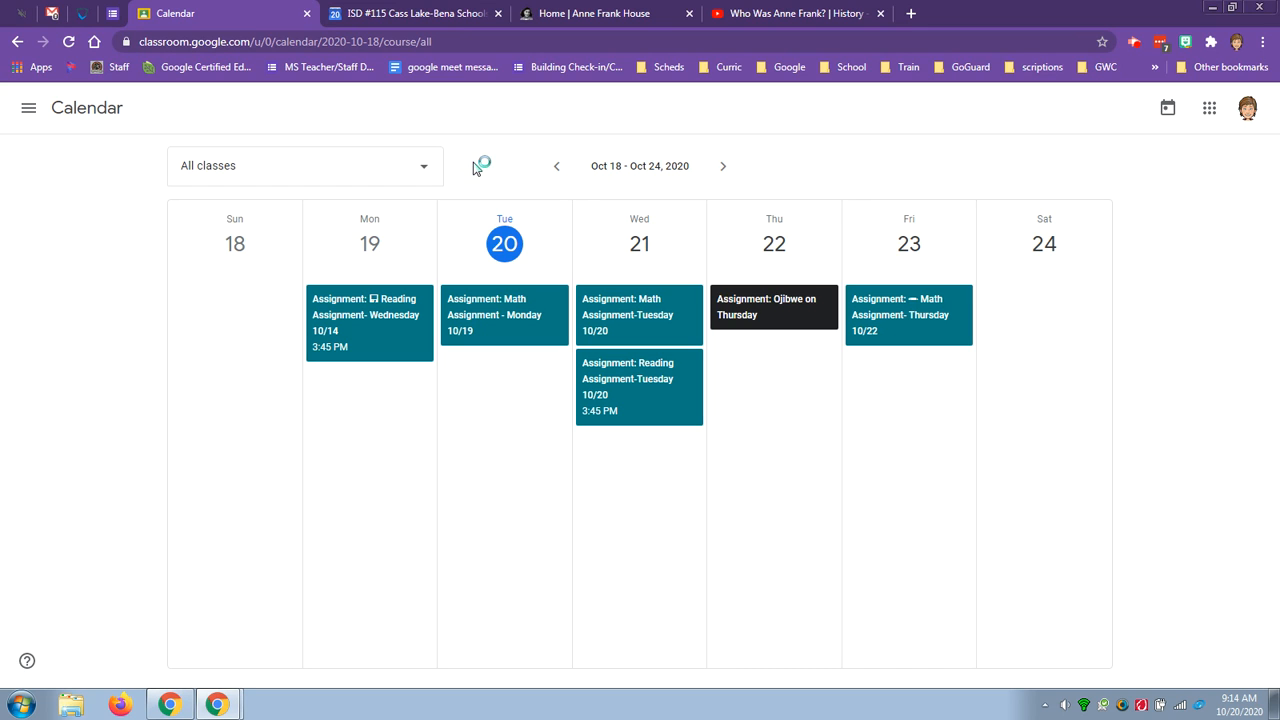
Step: Switch to Google Calendar and look at the list of available Google apps
{"action": "left_click", "coordinate": [381, 13]}
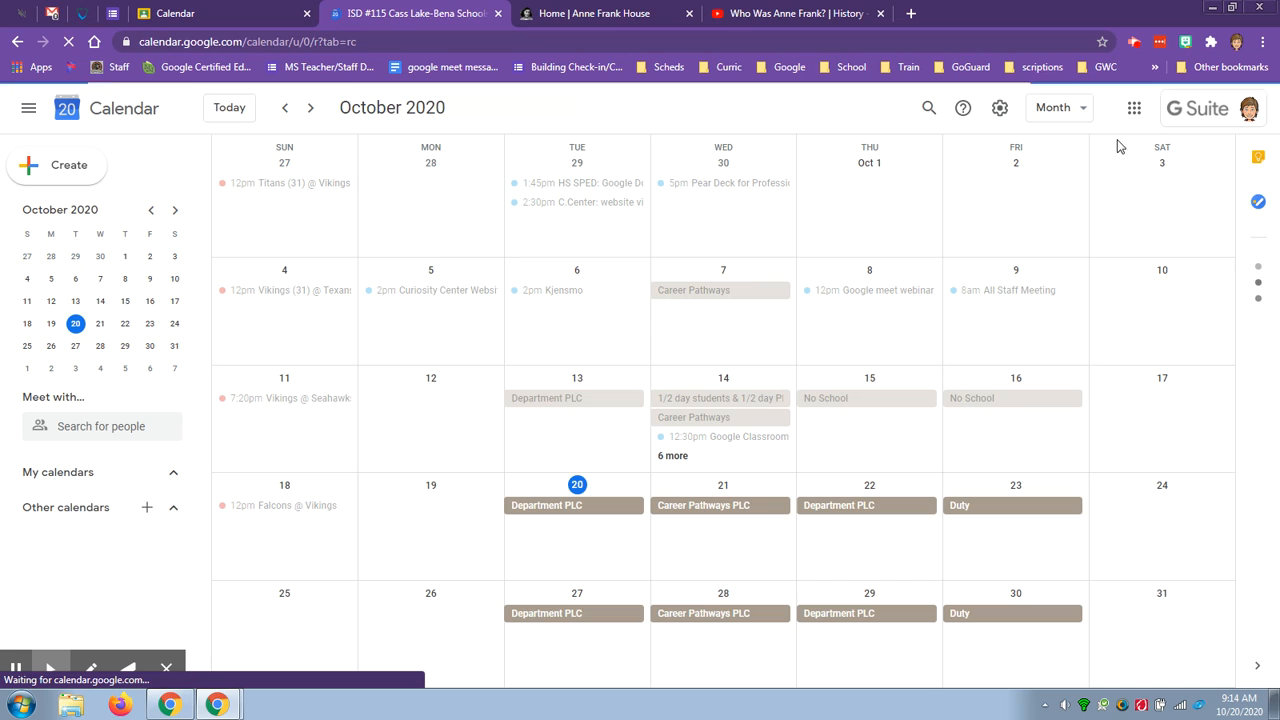
{"action": "left_click", "coordinate": [1136, 106]}
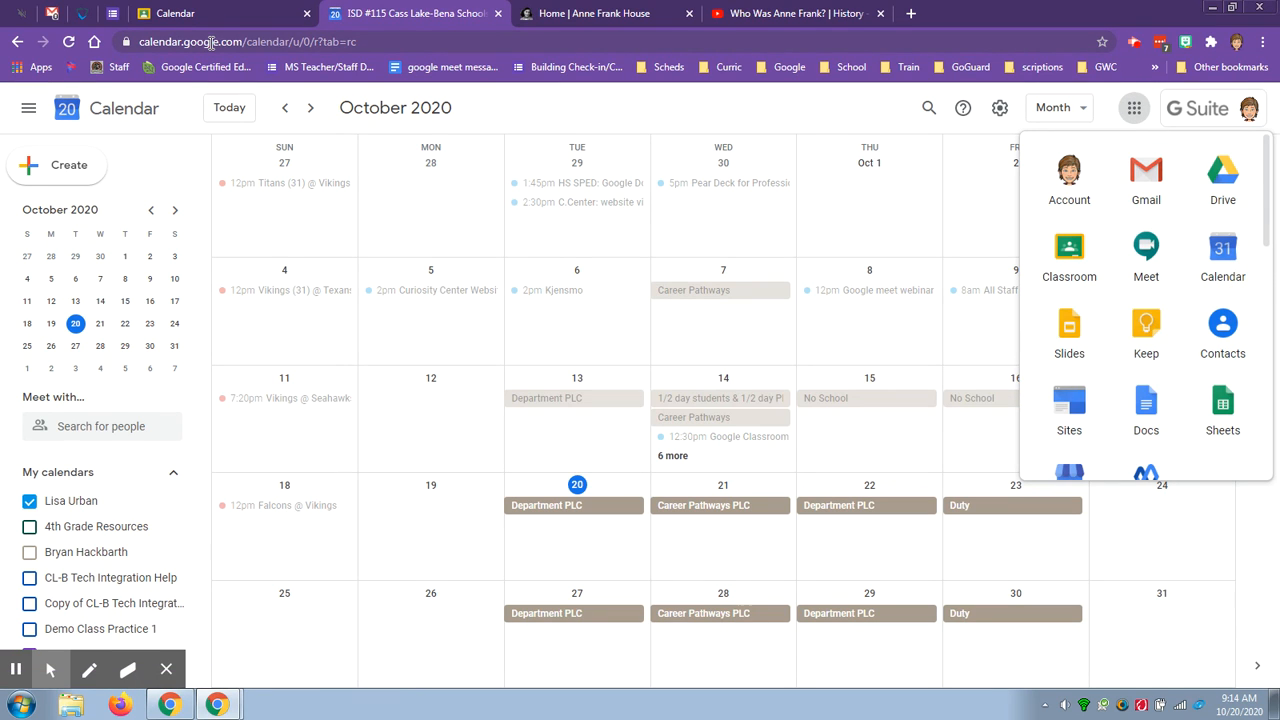
{"action": "left_click", "coordinate": [506, 108]}
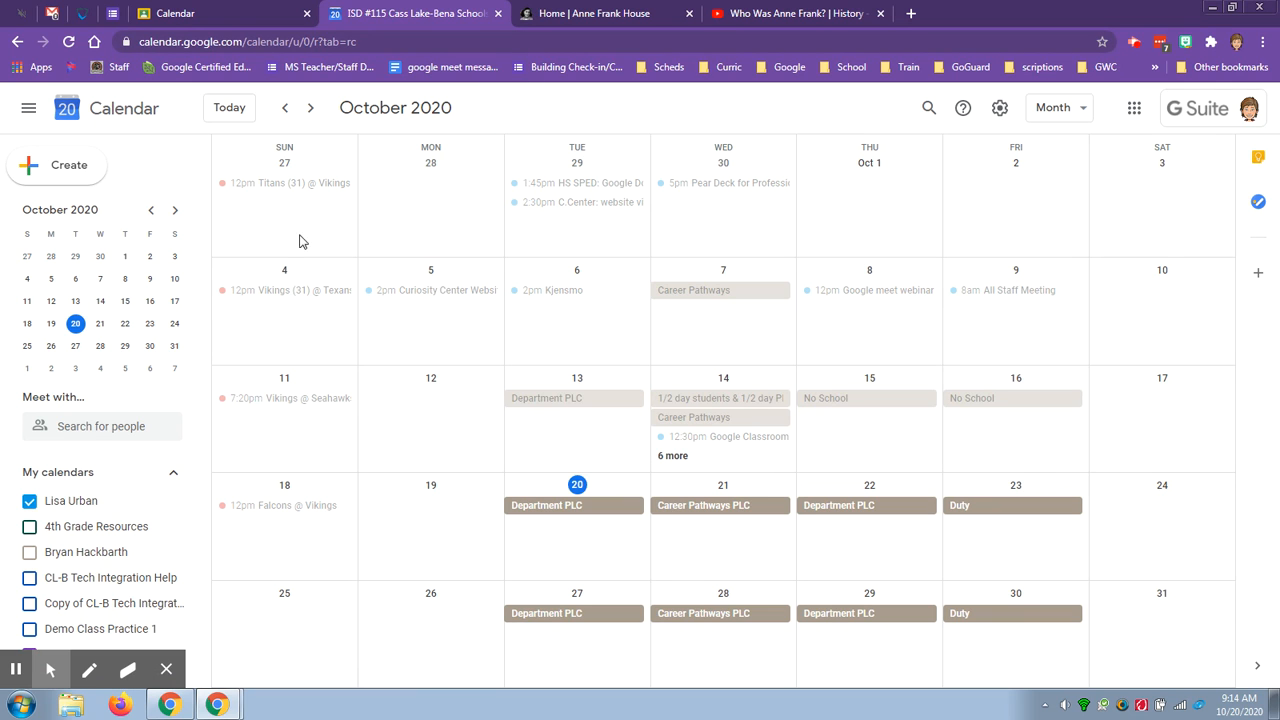
Step: Display the colleague's calendar and the 4th Grade Resources class calendar in the month view
{"action": "scroll", "coordinate": [112, 362], "scroll_direction": "down", "scroll_amount": 1}
{"action": "scroll", "coordinate": [112, 362], "scroll_direction": "down", "scroll_amount": 2}
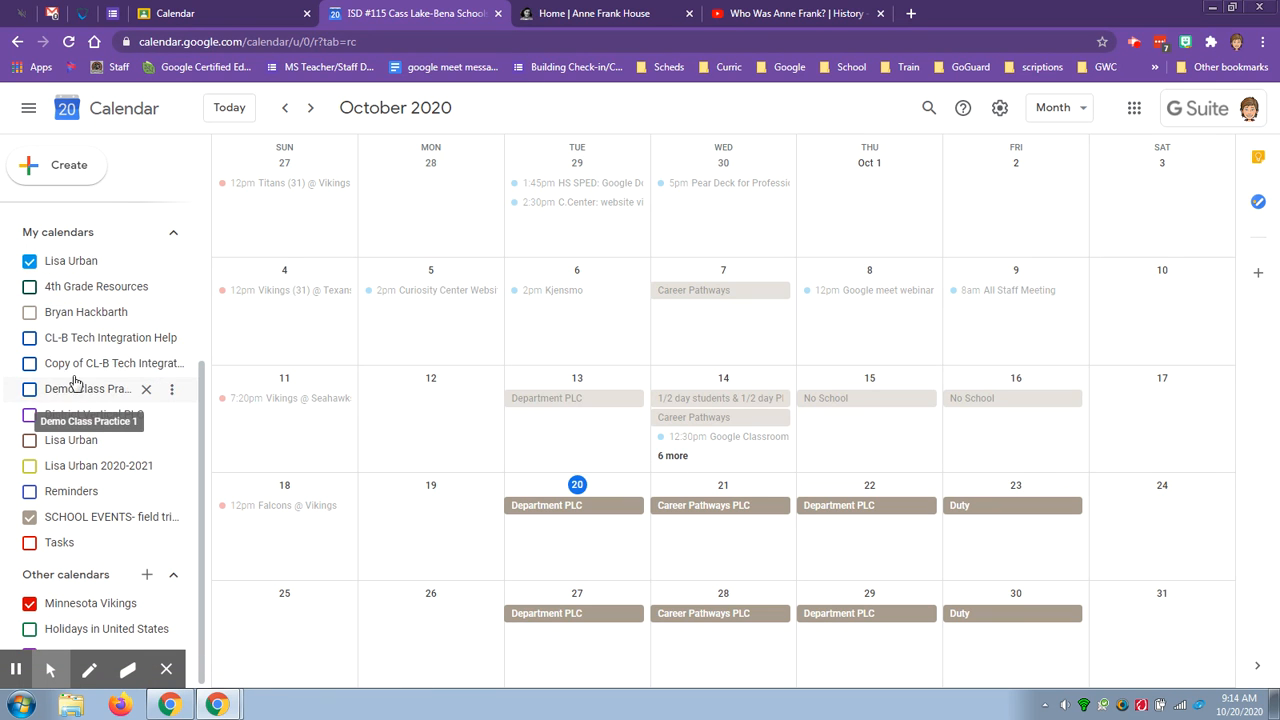
{"action": "left_click", "coordinate": [29, 313]}
{"action": "left_click", "coordinate": [29, 286]}
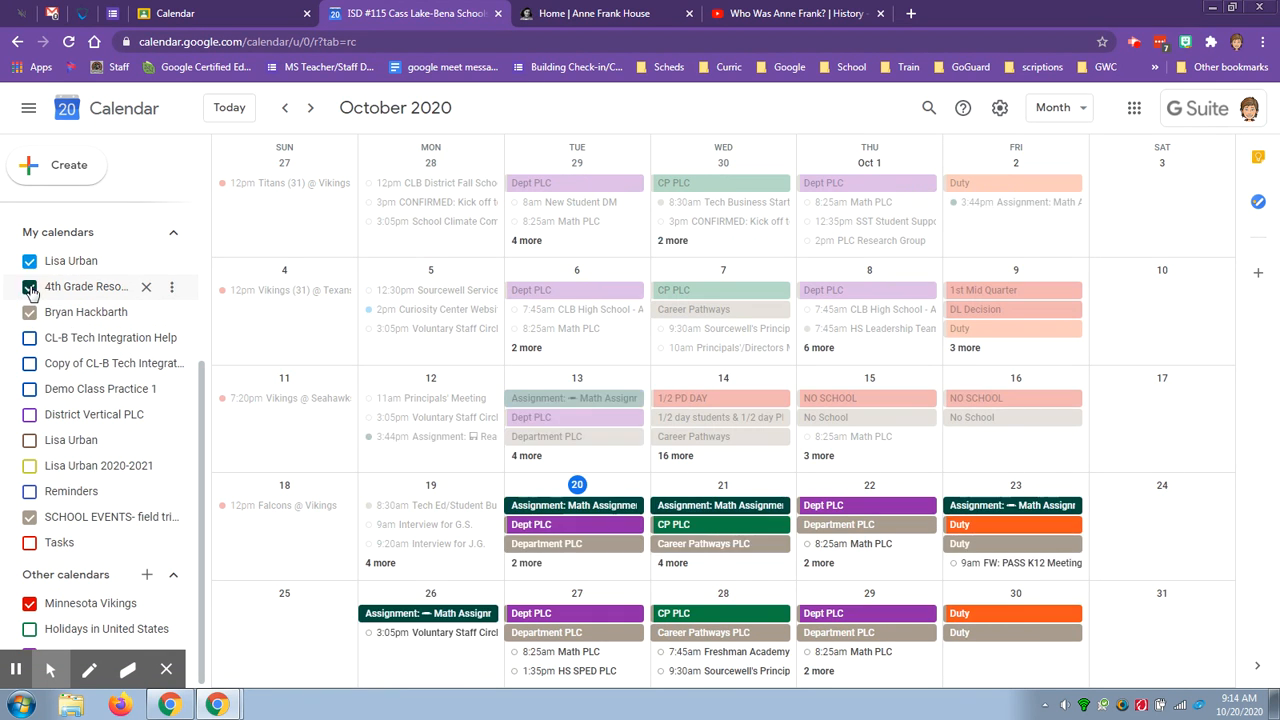
Step: Hide the colleague's calendar, the SCHOOL EVENTS calendar and the 4th Grade Resources calendar
{"action": "left_click", "coordinate": [29, 312]}
{"action": "left_click", "coordinate": [29, 517]}
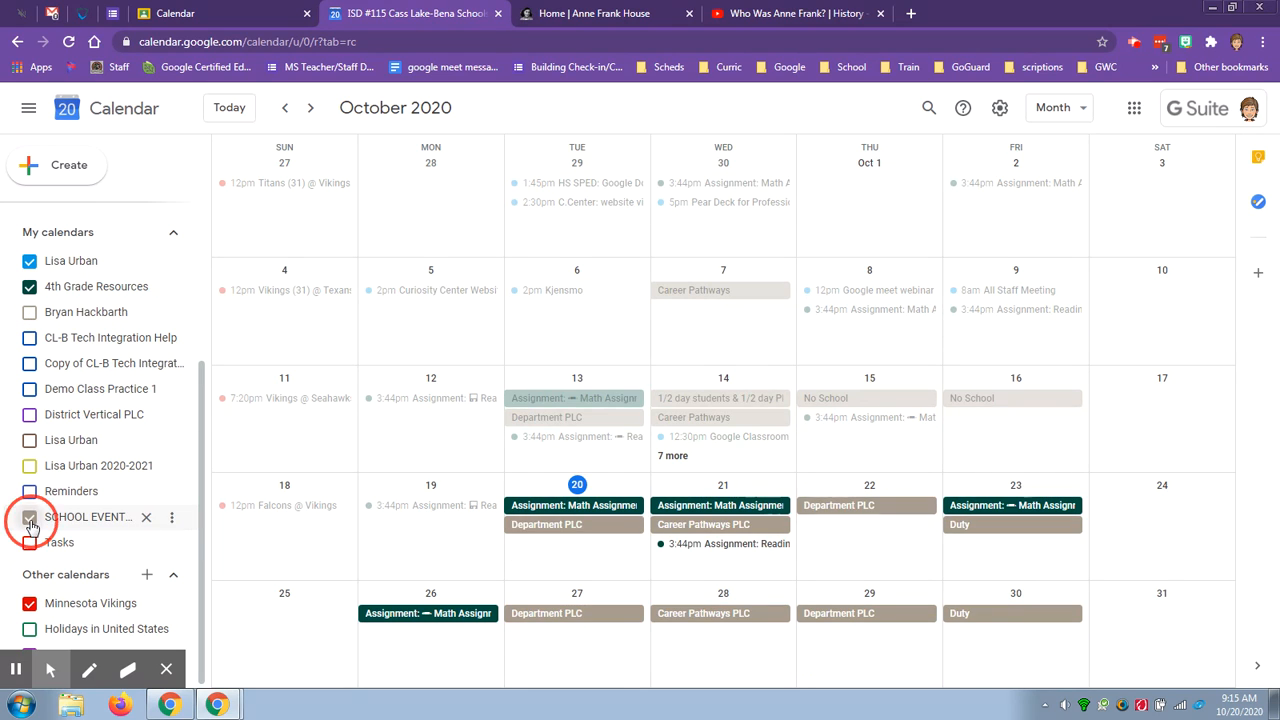
{"action": "left_click", "coordinate": [29, 286]}
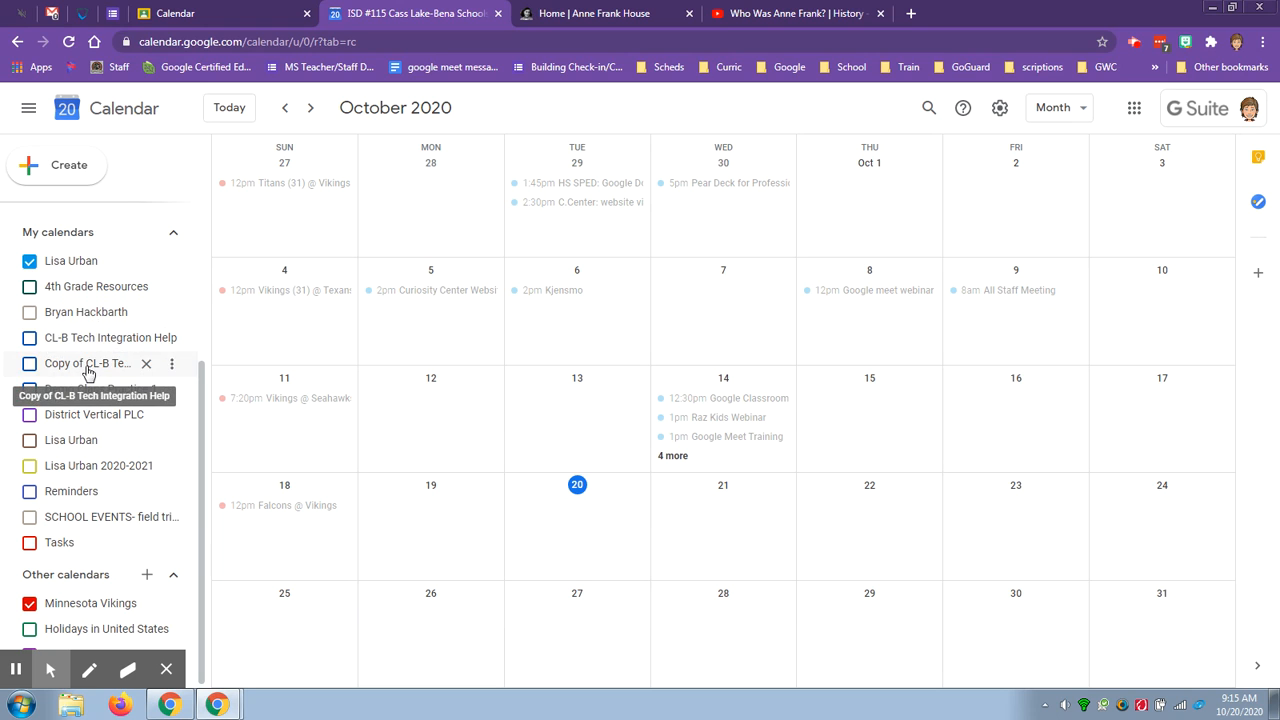
Step: Switch back to Google Classroom and return to the Classes page
{"action": "left_click", "coordinate": [198, 12]}
{"action": "left_click", "coordinate": [28, 108]}
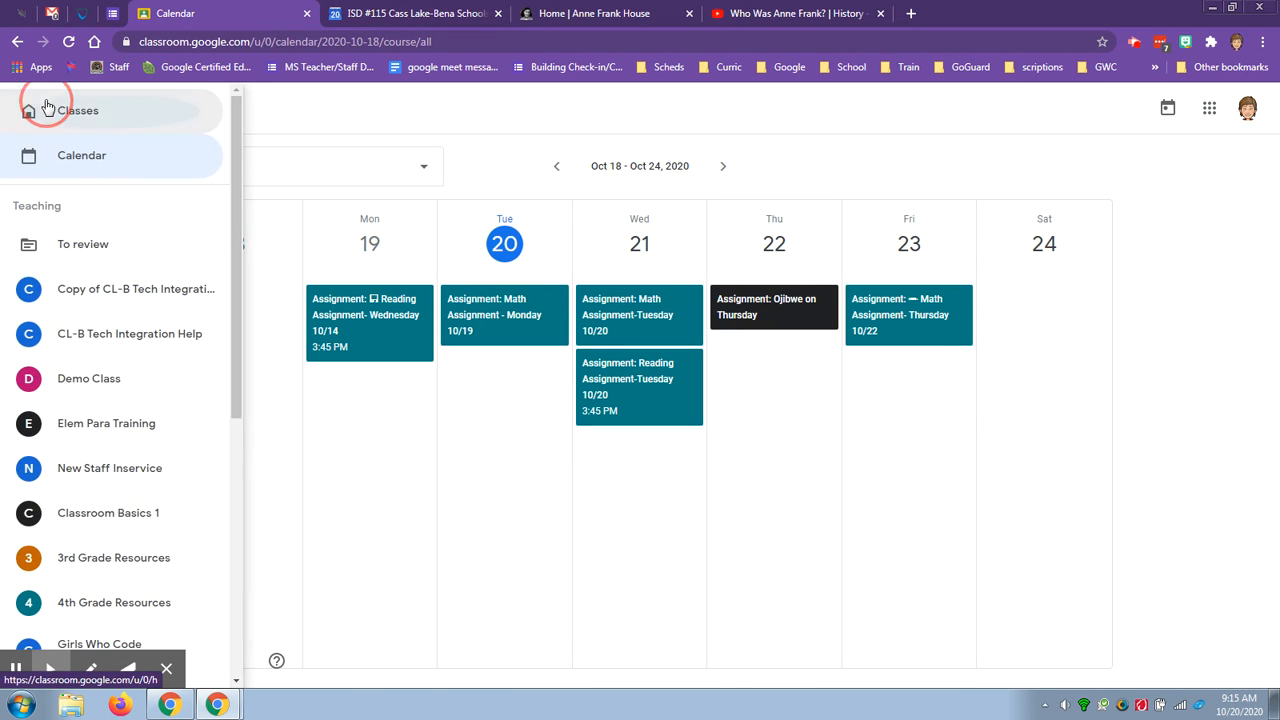
{"action": "left_click", "coordinate": [44, 107]}
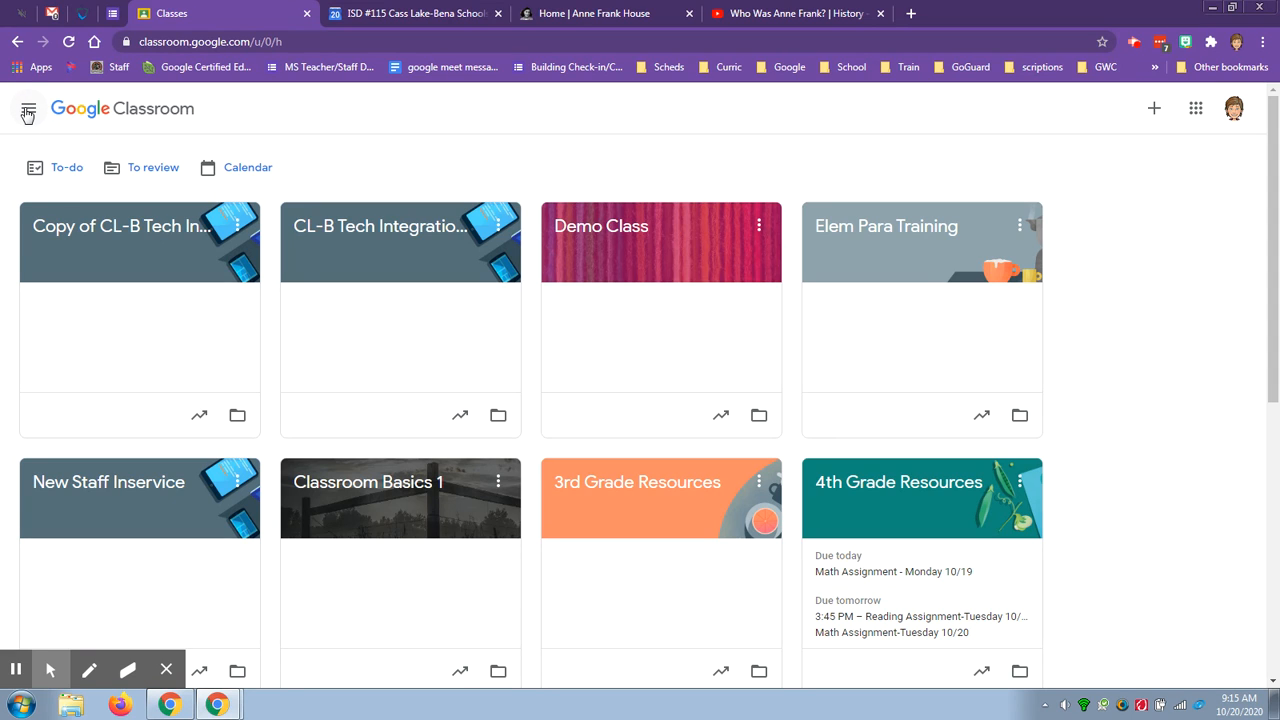
Step: Open the Classroom settings page
{"action": "left_click", "coordinate": [27, 113]}
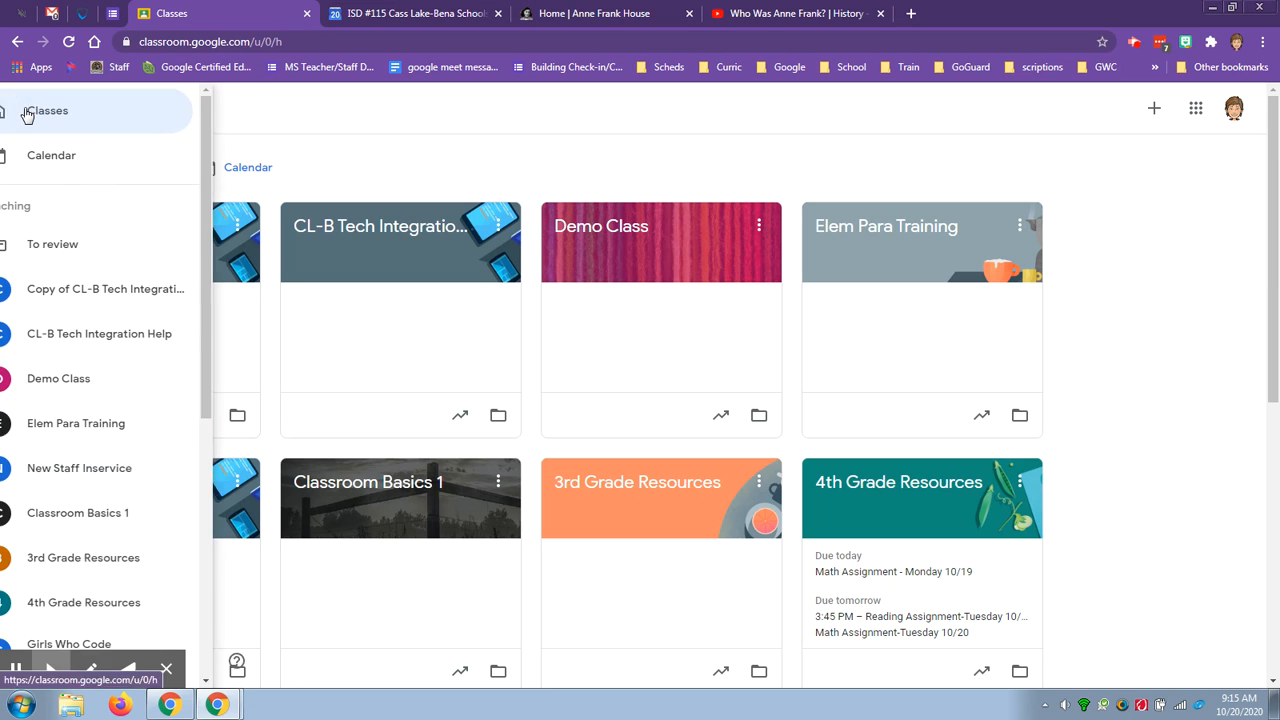
{"action": "scroll", "coordinate": [106, 323], "scroll_direction": "down", "scroll_amount": 3}
{"action": "scroll", "coordinate": [120, 600], "scroll_direction": "down", "scroll_amount": 3}
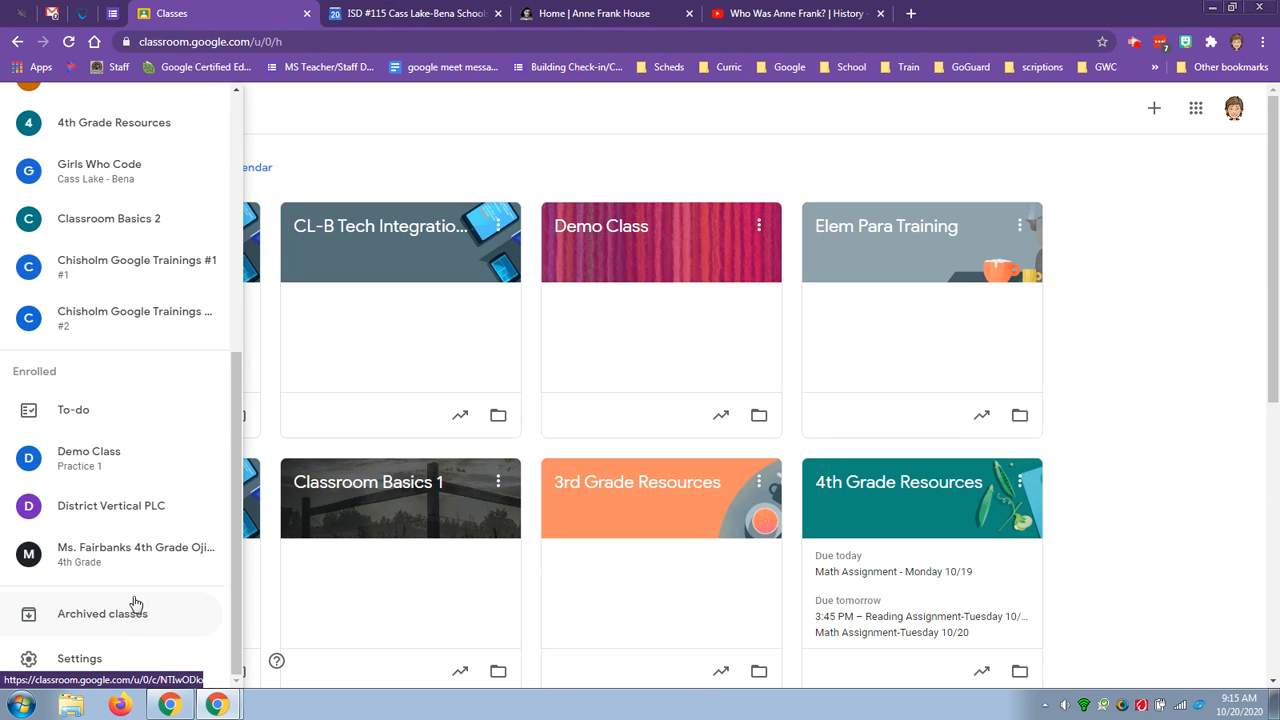
{"action": "left_click", "coordinate": [72, 662]}
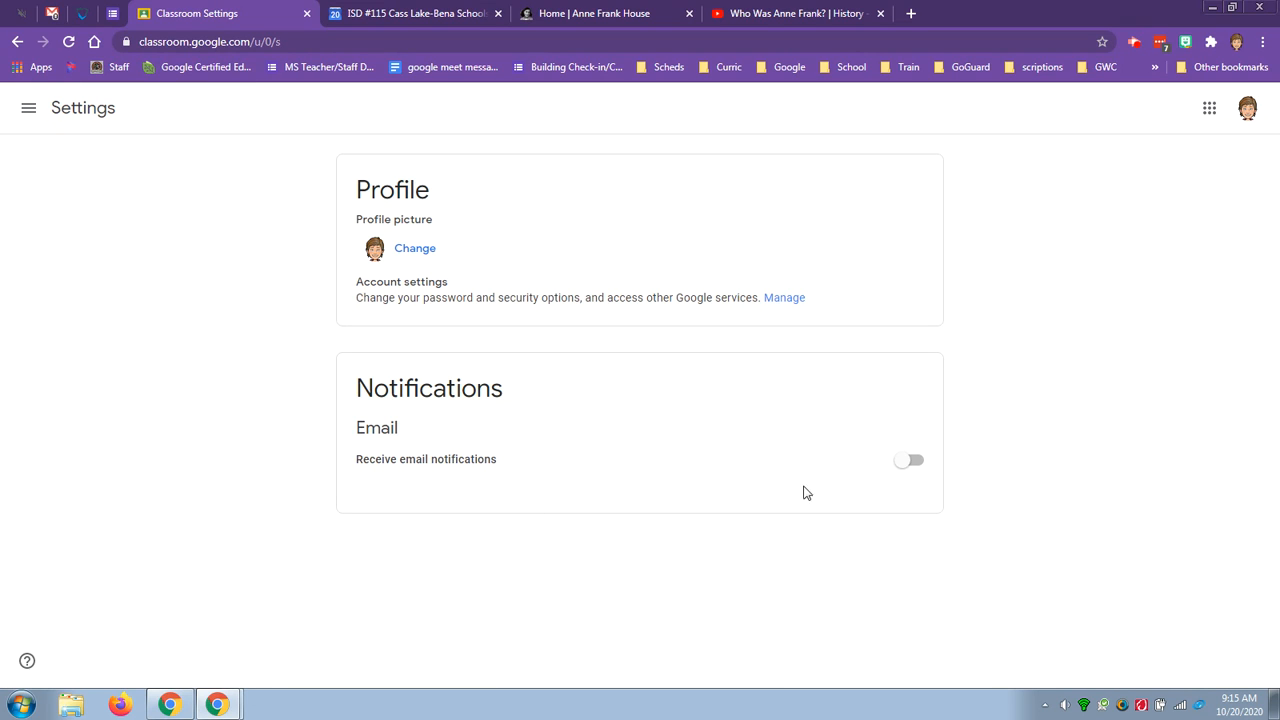
Step: Turn on email notifications to review the comment, enrolled, teaching and per-class options, and turn them off again
{"action": "left_click", "coordinate": [906, 459]}
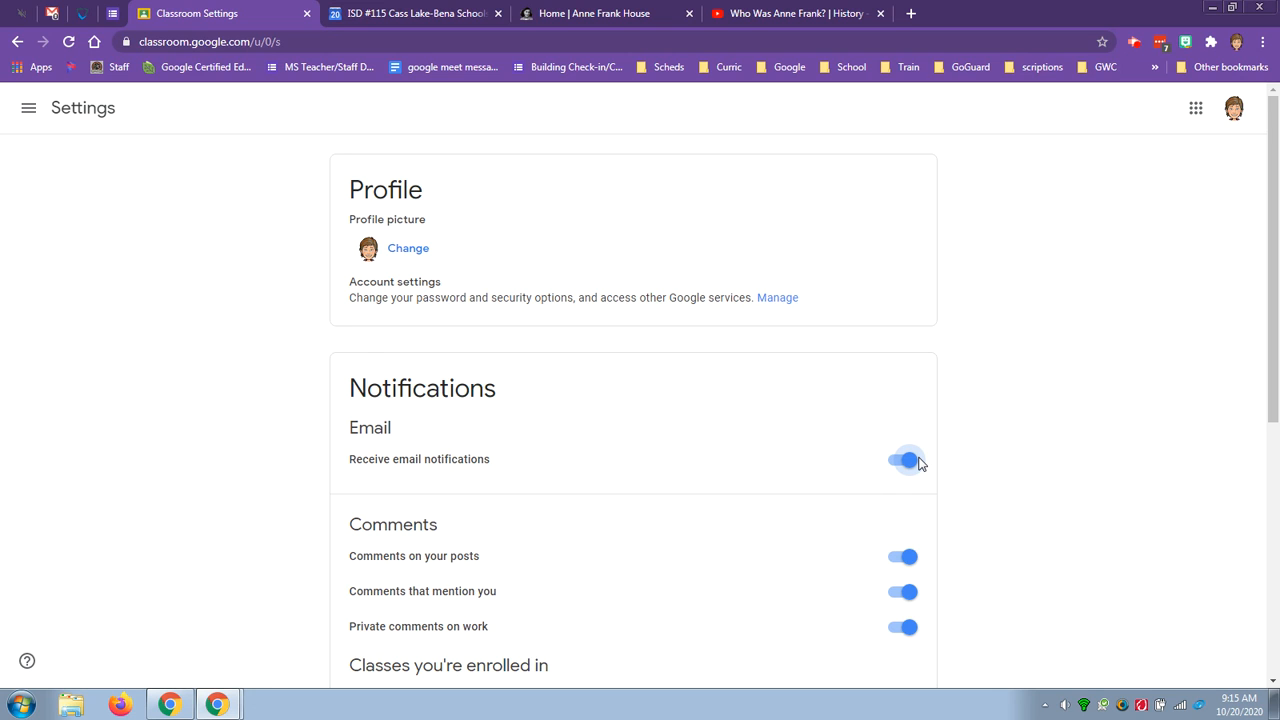
{"action": "scroll", "coordinate": [1066, 468], "scroll_direction": "down", "scroll_amount": 3}
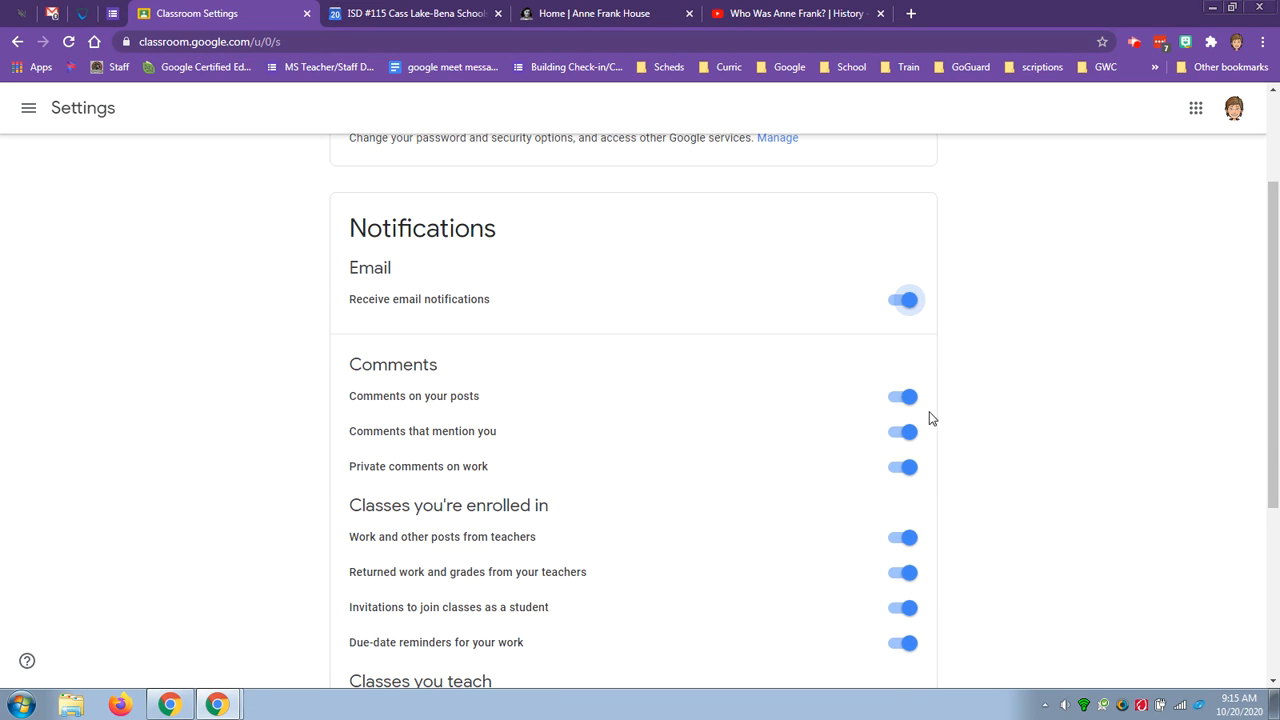
{"action": "scroll", "coordinate": [912, 484], "scroll_direction": "down", "scroll_amount": 3}
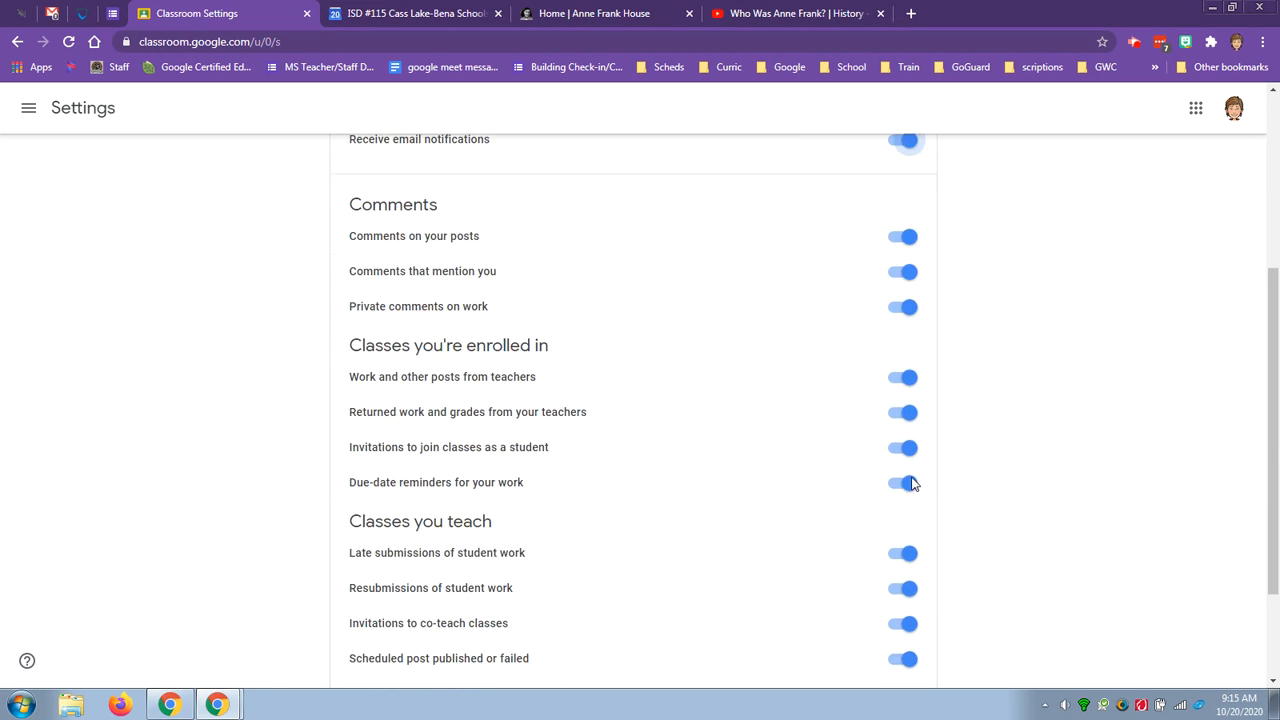
{"action": "scroll", "coordinate": [912, 484], "scroll_direction": "down", "scroll_amount": 3}
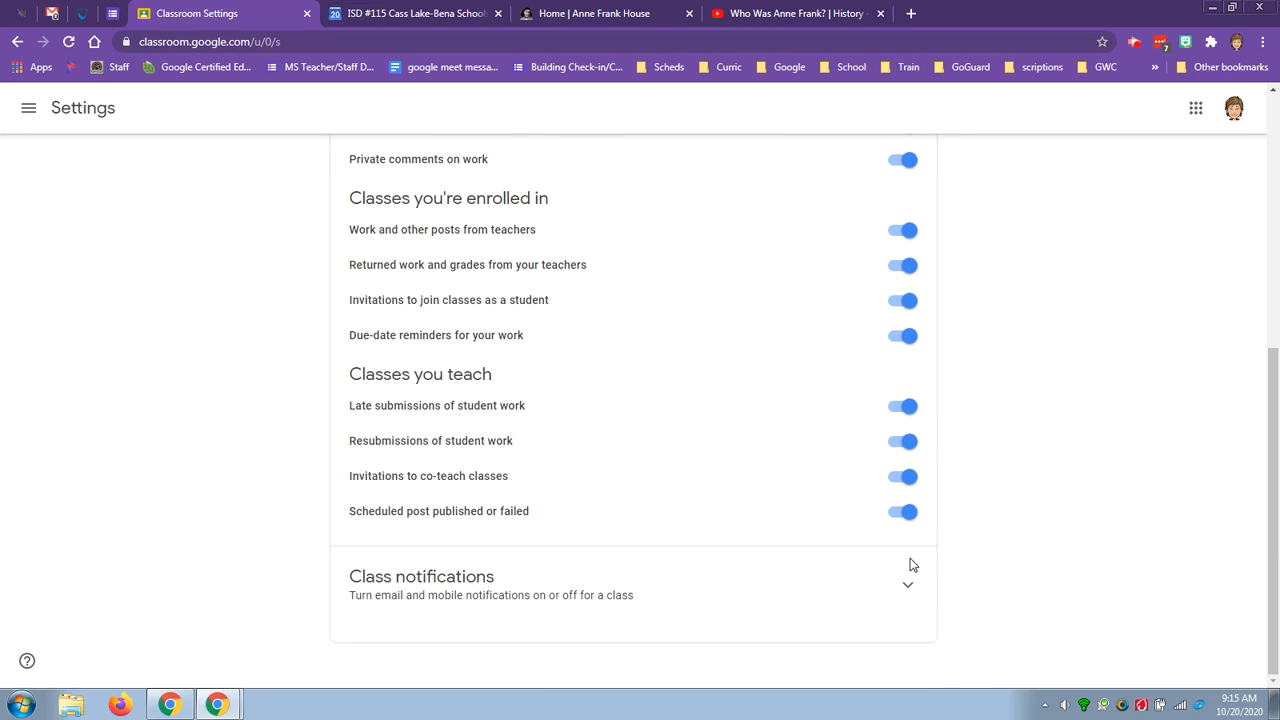
{"action": "left_click", "coordinate": [912, 586]}
{"action": "scroll", "coordinate": [1000, 533], "scroll_direction": "down", "scroll_amount": 2}
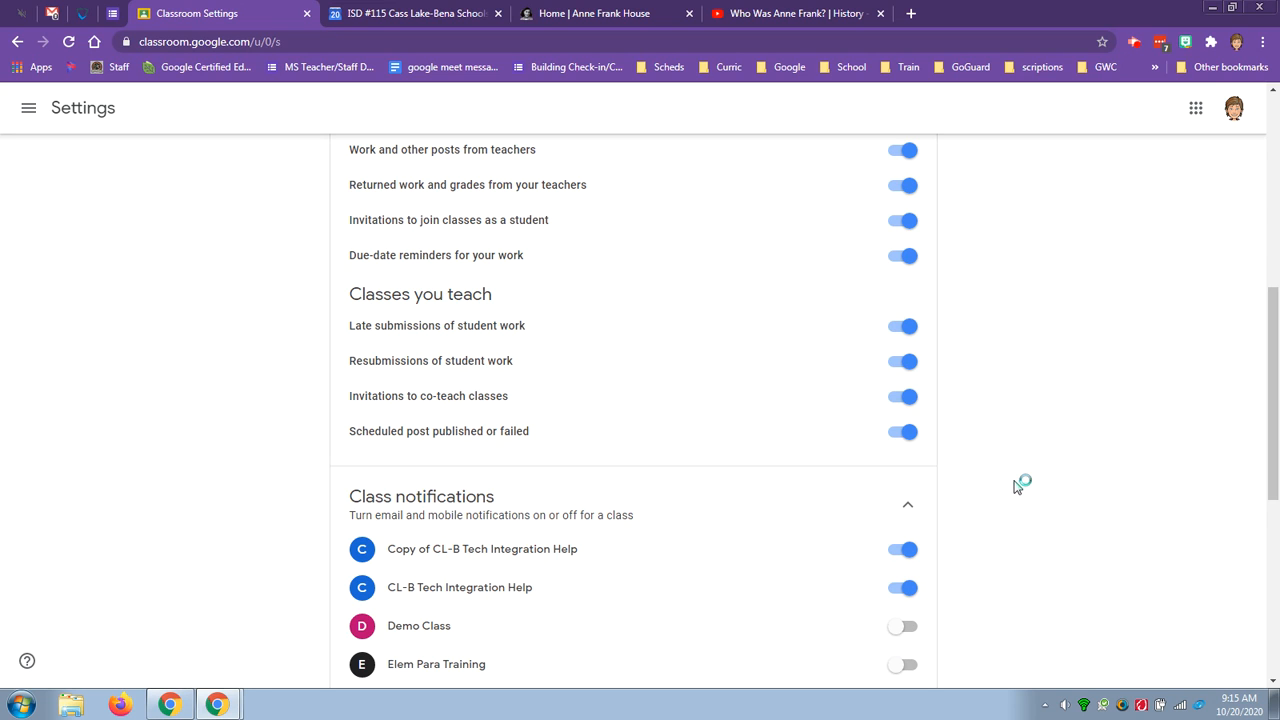
{"action": "scroll", "coordinate": [1000, 450], "scroll_direction": "up", "scroll_amount": 4}
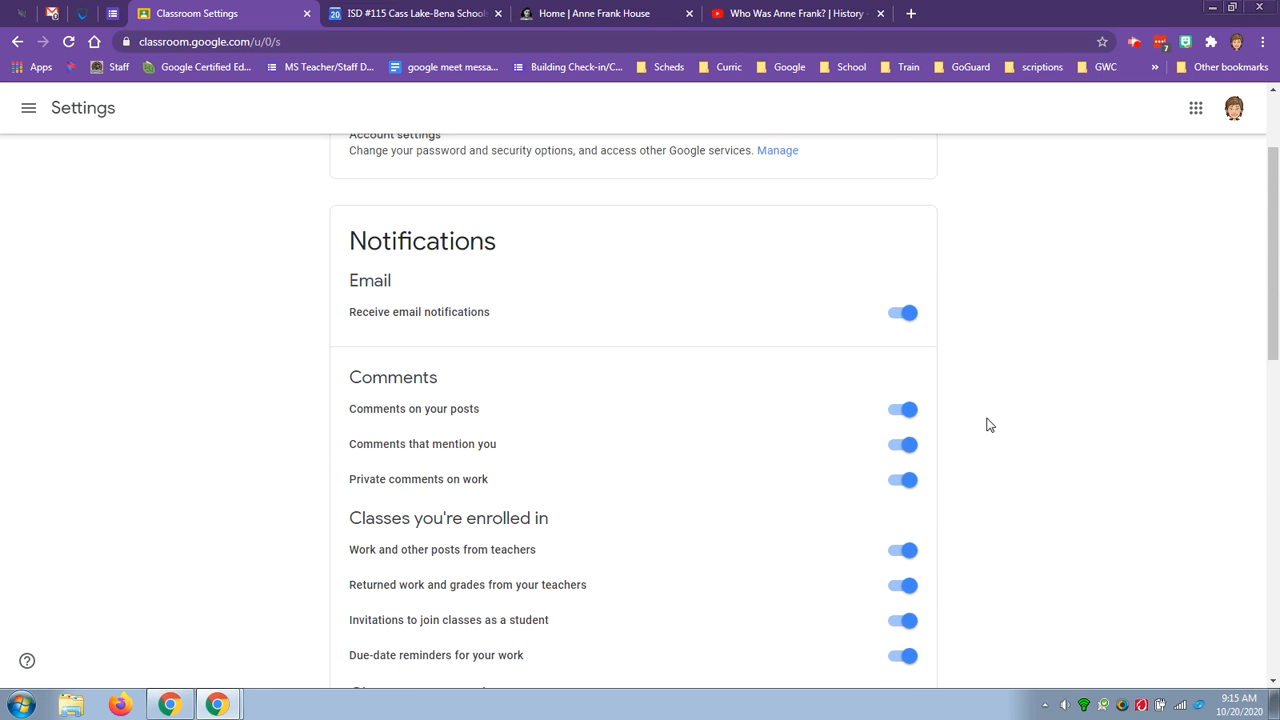
{"action": "left_click", "coordinate": [905, 313]}
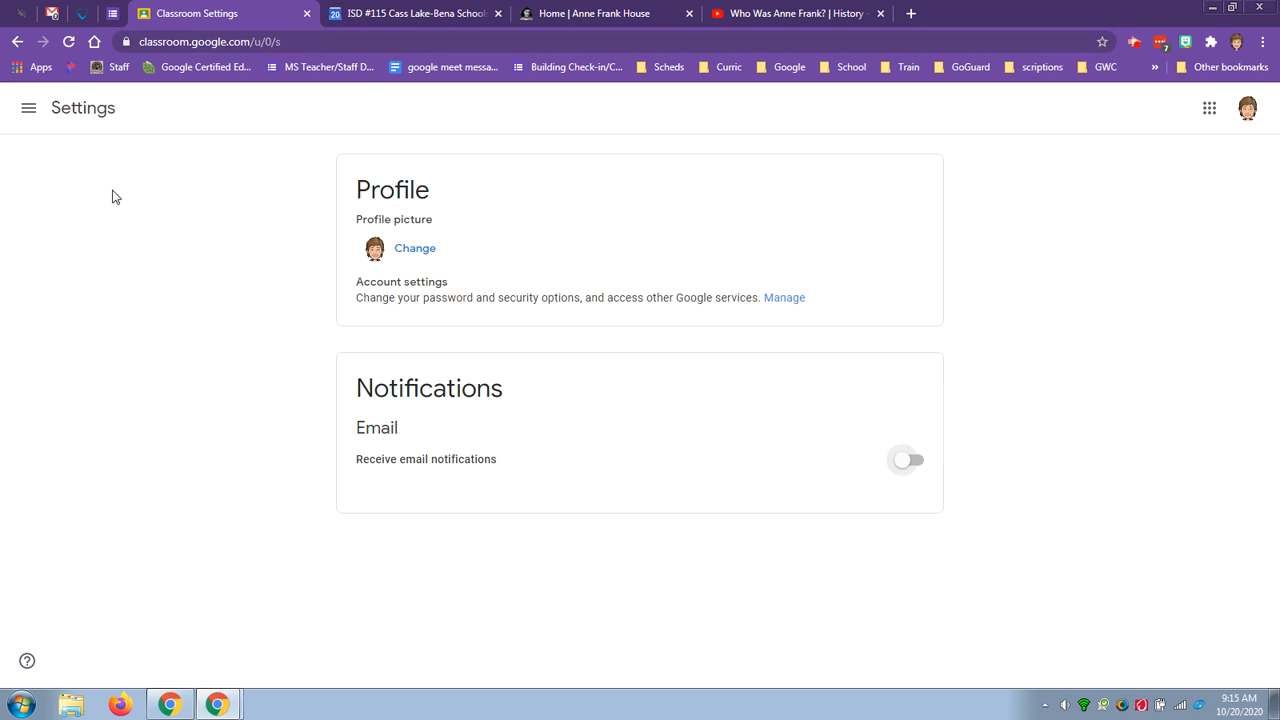
Step: Look through Classroom's navigation list, covering the taught classes, enrolled classes, archived classes and settings
{"action": "left_click", "coordinate": [28, 108]}
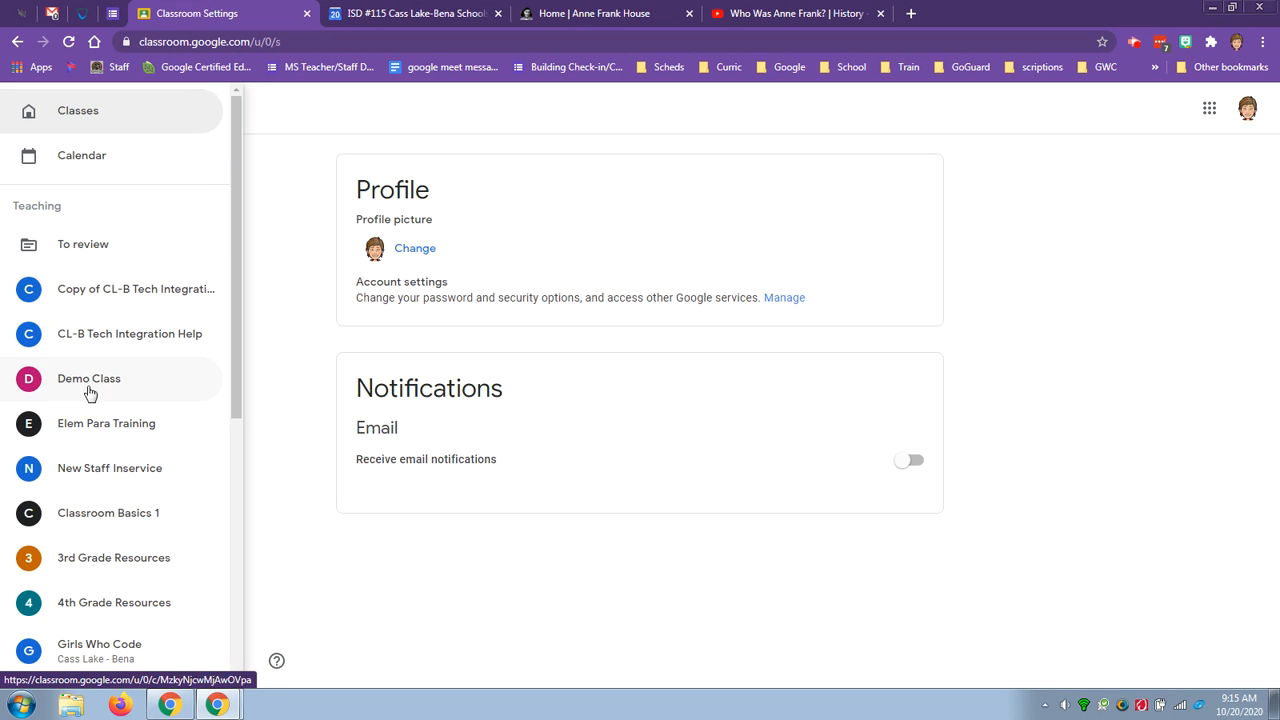
{"action": "scroll", "coordinate": [92, 462], "scroll_direction": "down", "scroll_amount": 3}
{"action": "scroll", "coordinate": [90, 458], "scroll_direction": "down", "scroll_amount": 1}
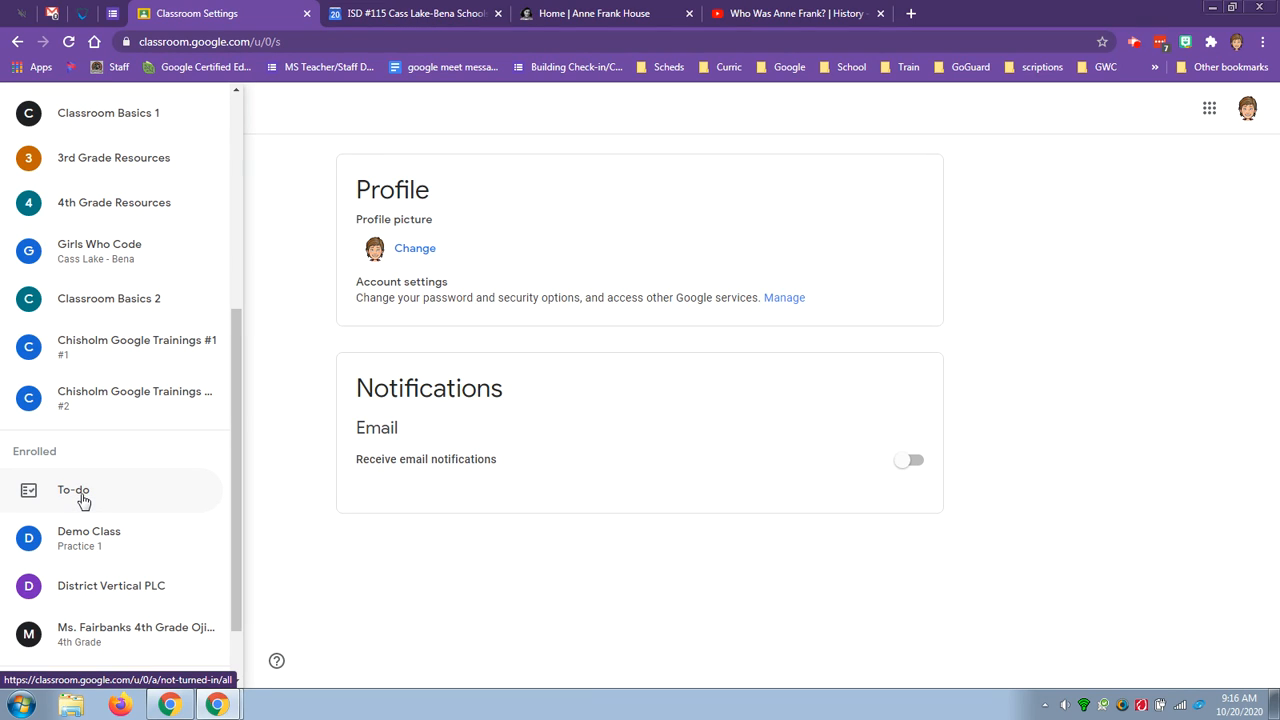
{"action": "scroll", "coordinate": [98, 494], "scroll_direction": "down", "scroll_amount": 1}
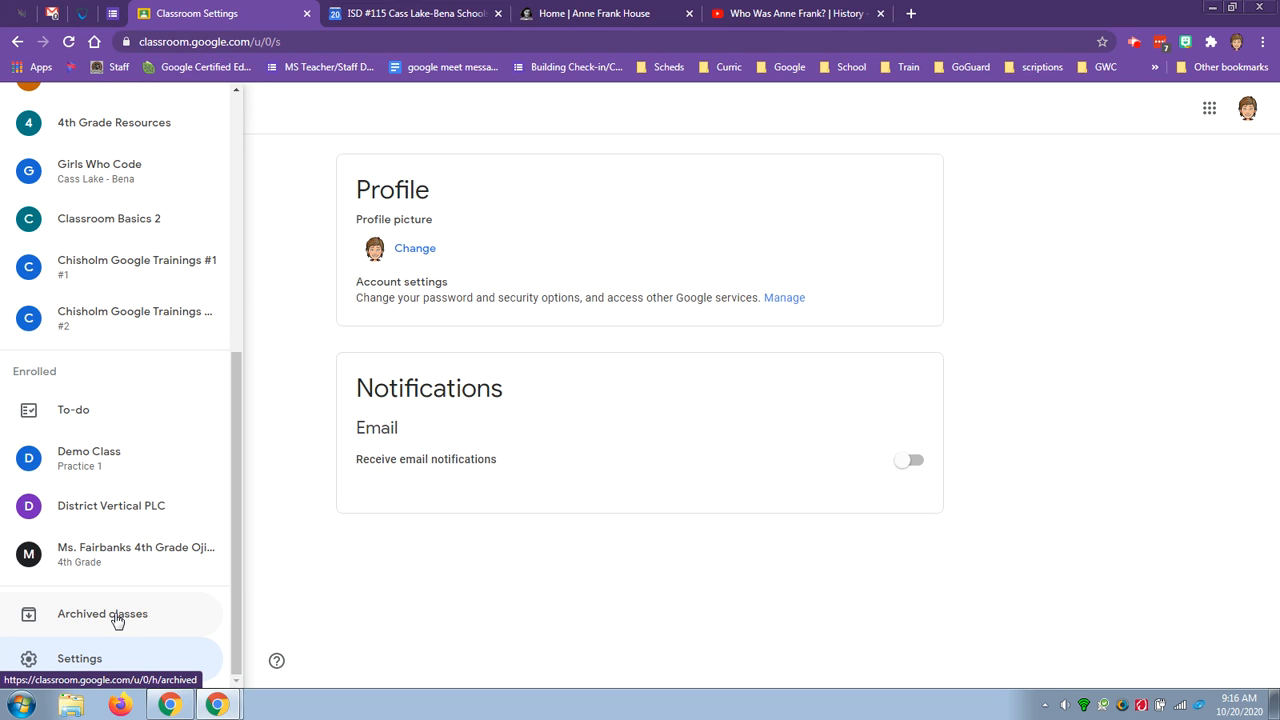
{"action": "scroll", "coordinate": [117, 620], "scroll_direction": "up", "scroll_amount": 10}
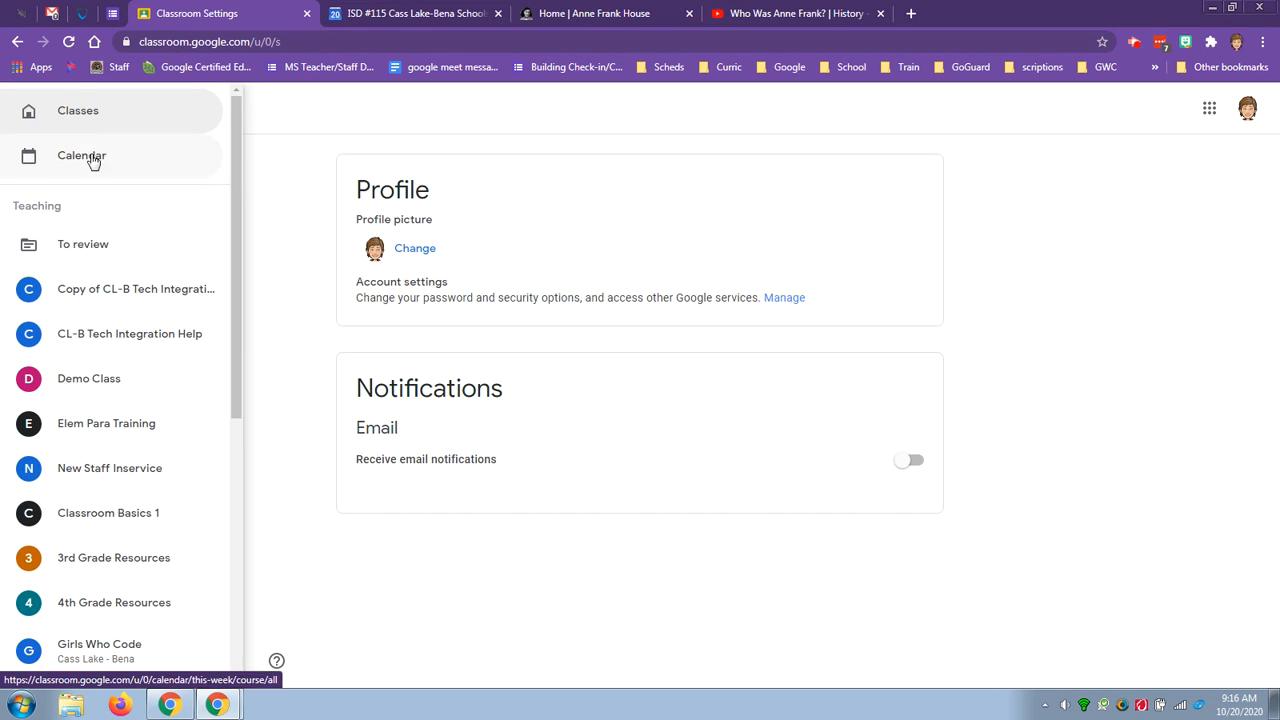
Step: Return to the Classes page and look at the options available for the CL-B Tech Integration Help class card
{"action": "left_click", "coordinate": [77, 118]}
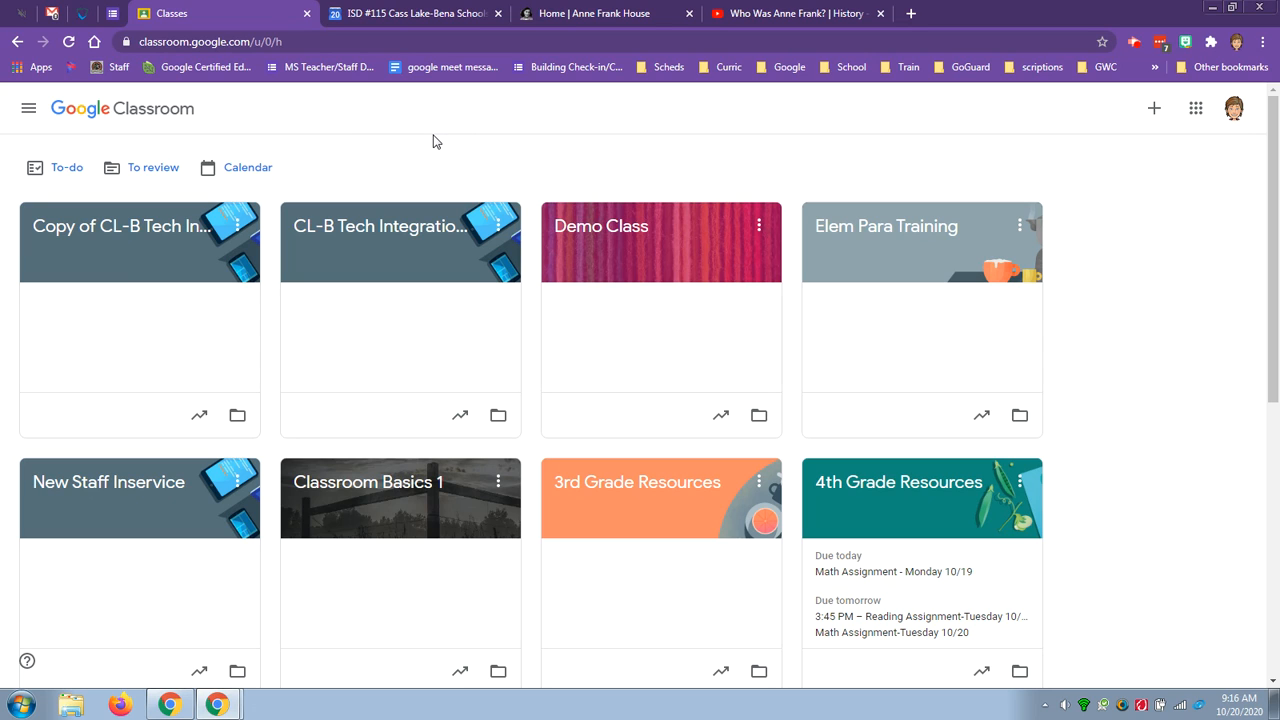
{"action": "left_click", "coordinate": [497, 229]}
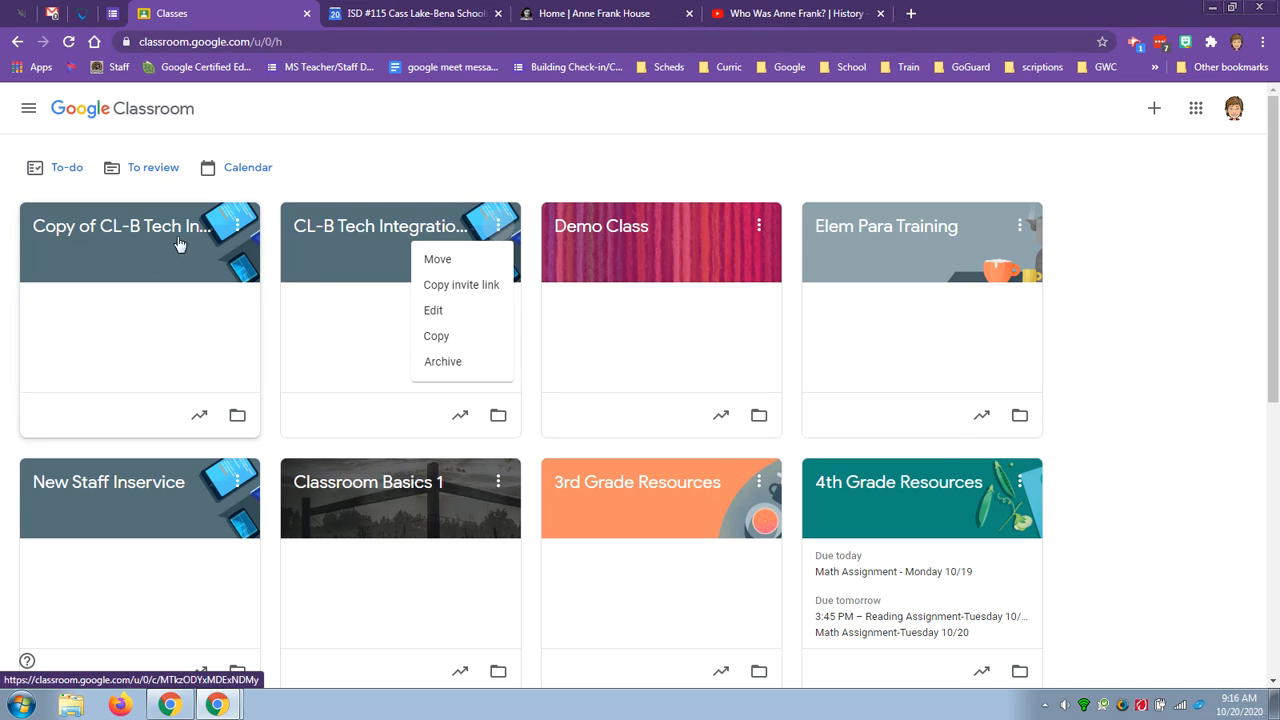
{"action": "left_click", "coordinate": [255, 211]}
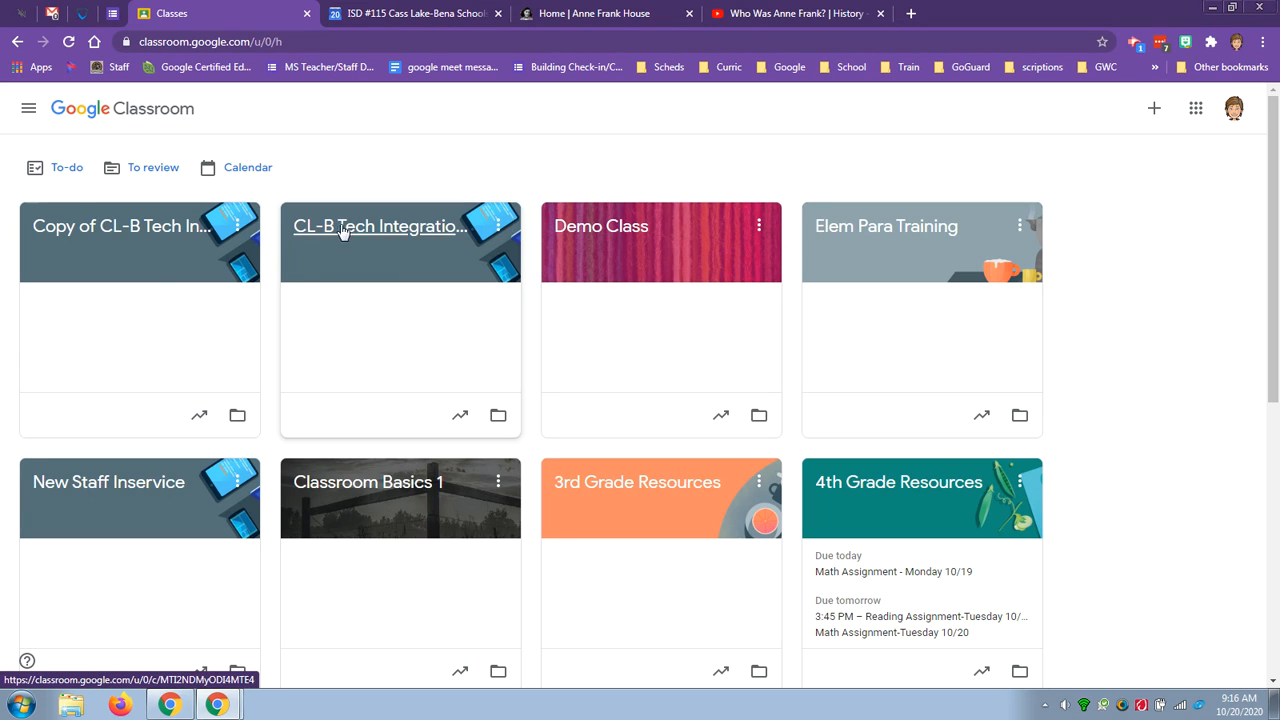
Step: Open the Copy of CL-B Tech Integration Help class and look over its Classwork page
{"action": "left_click", "coordinate": [138, 237]}
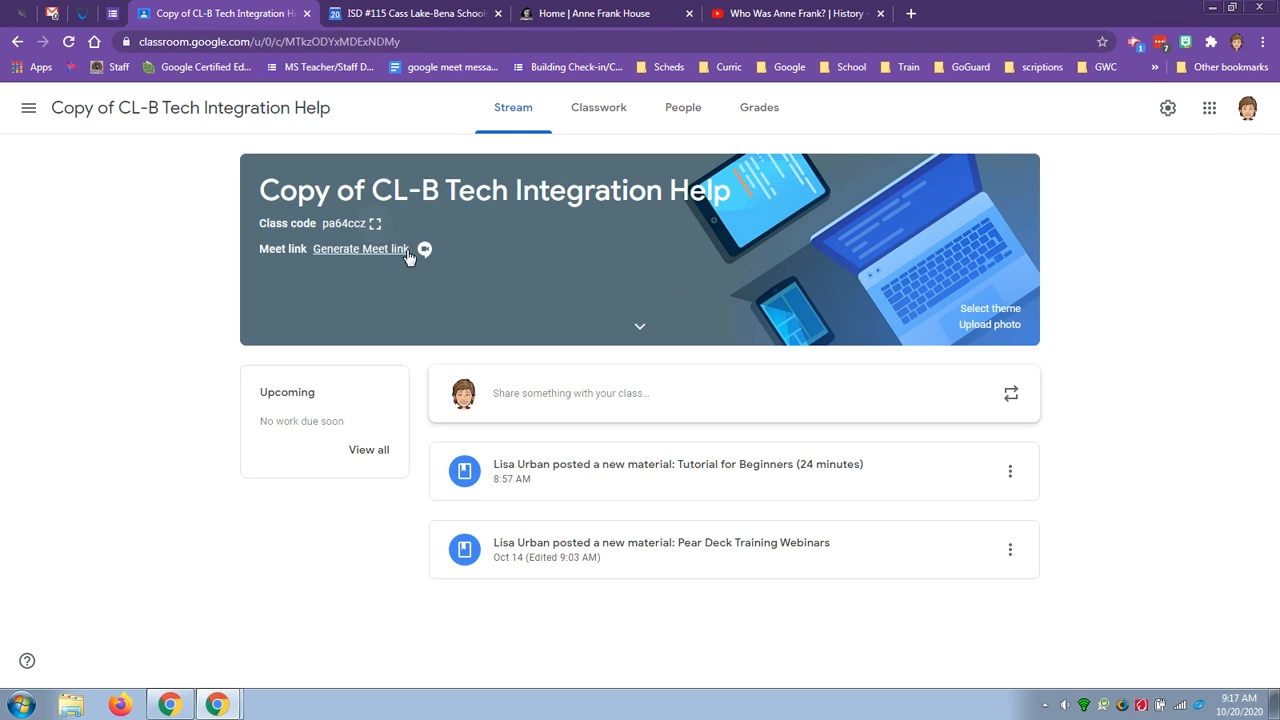
{"action": "left_click", "coordinate": [606, 117]}
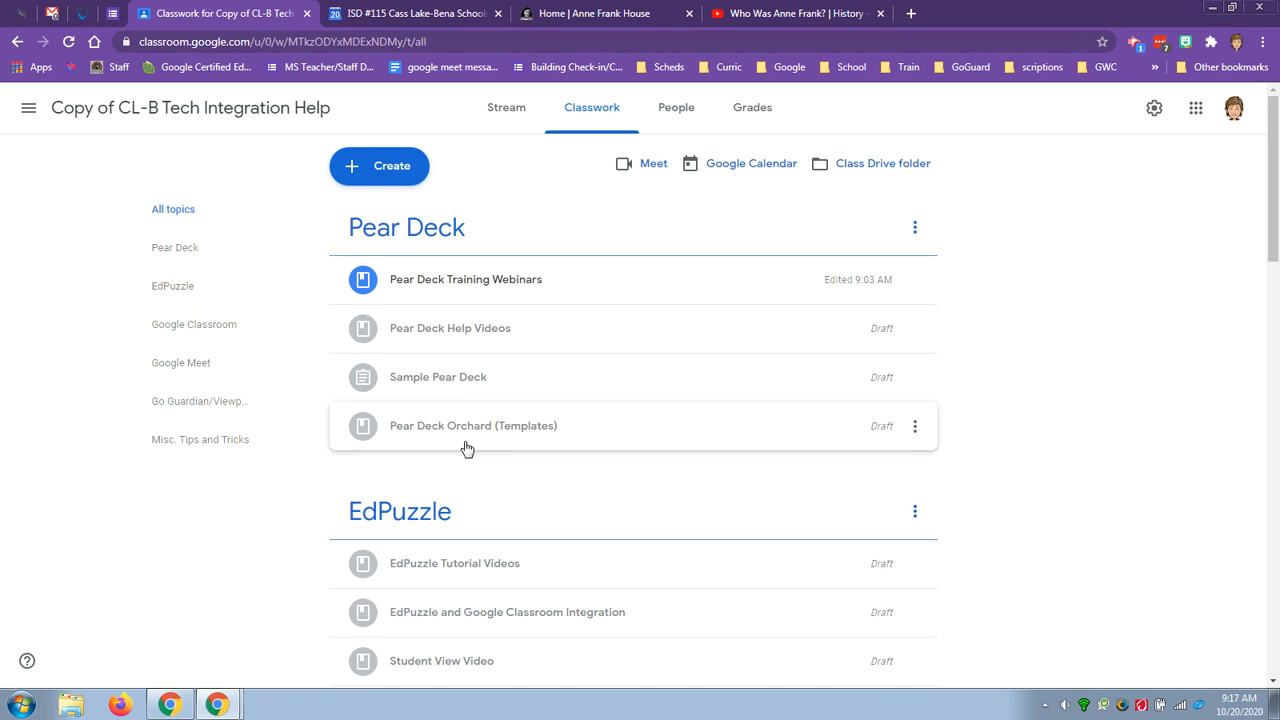
{"action": "scroll", "coordinate": [720, 460], "scroll_direction": "down", "scroll_amount": 1}
{"action": "scroll", "coordinate": [720, 460], "scroll_direction": "up", "scroll_amount": 1}
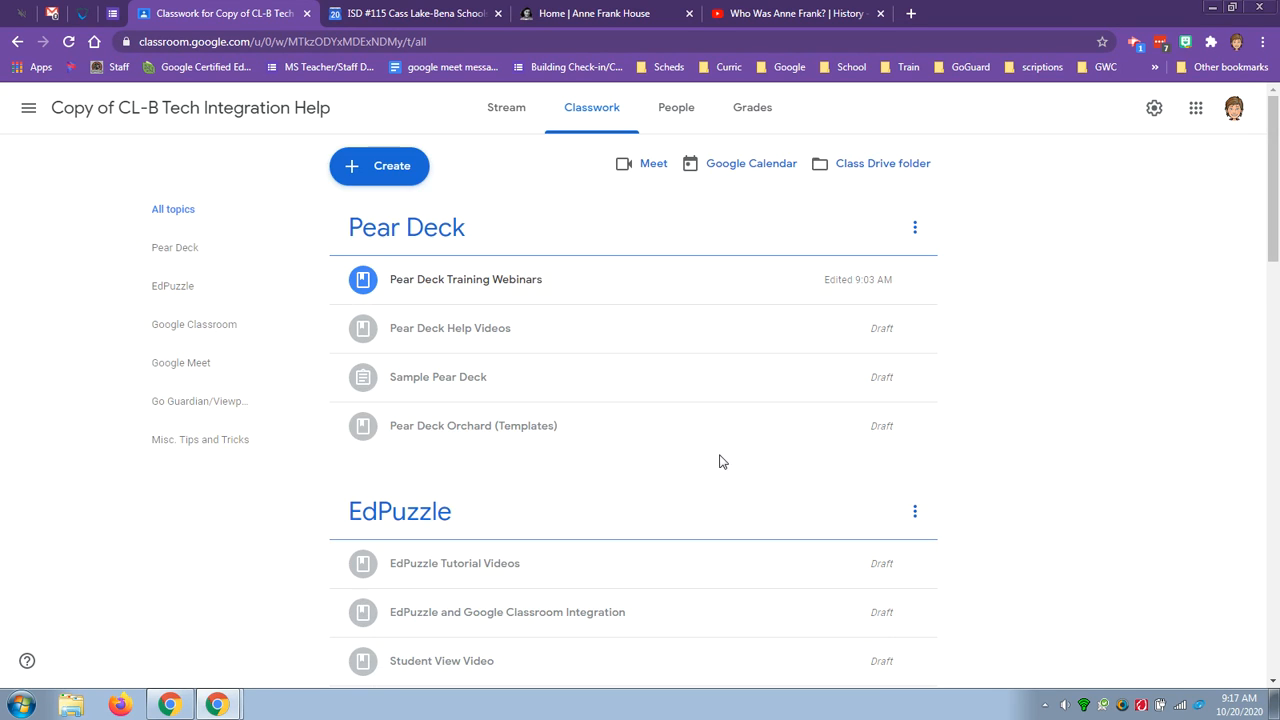
Step: Post the draft material "Pear Deck Help Videos" from the Pear Deck topic to all students
{"action": "left_click", "coordinate": [916, 331]}
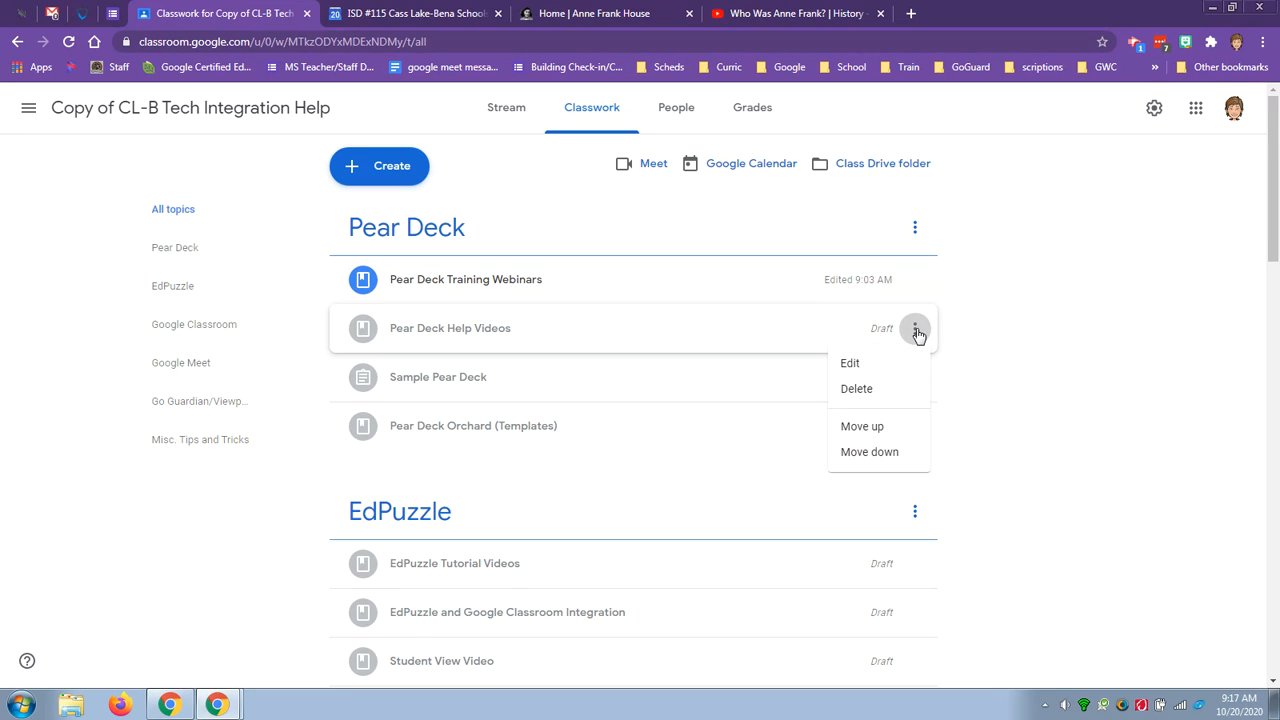
{"action": "left_click", "coordinate": [852, 363]}
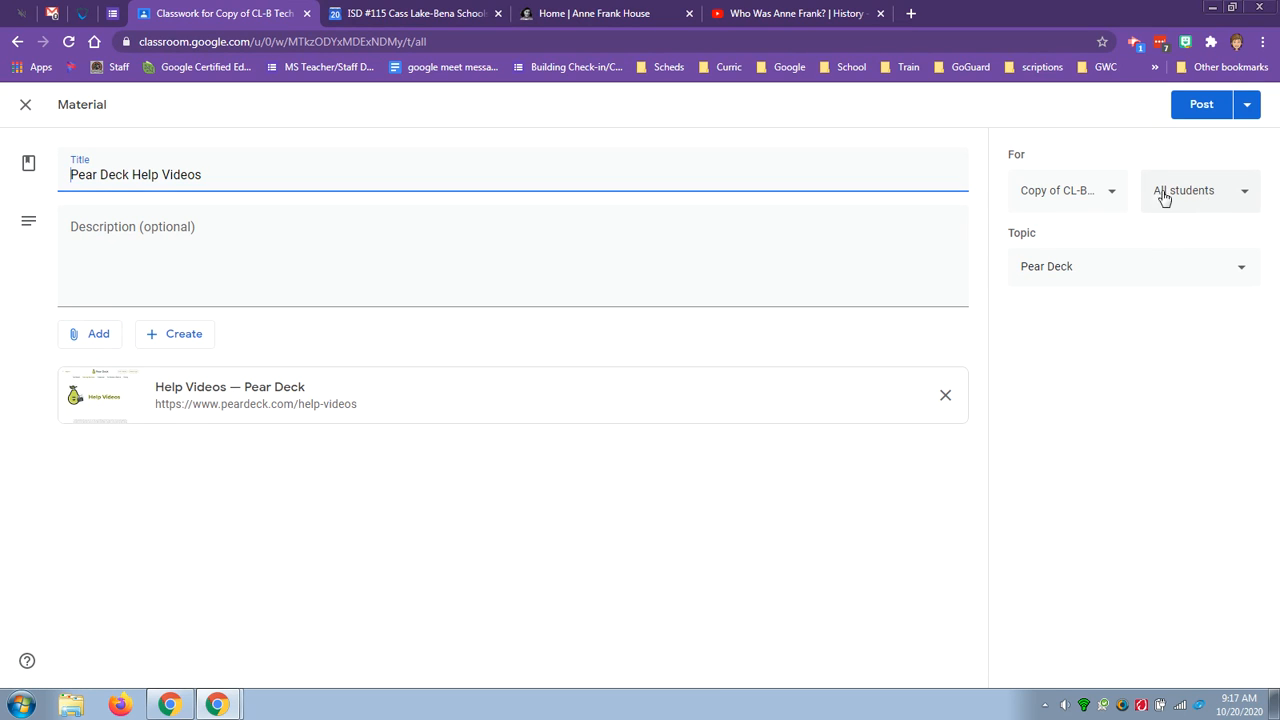
{"action": "left_click", "coordinate": [1203, 110]}
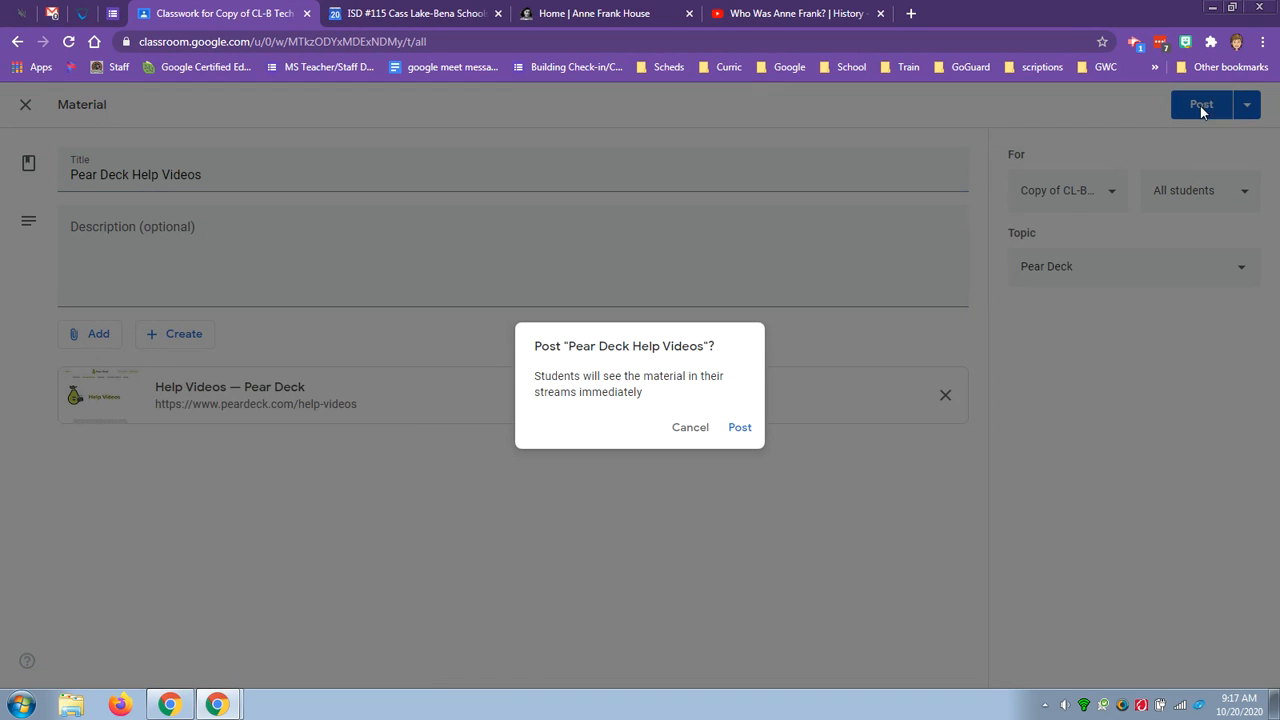
{"action": "left_click", "coordinate": [736, 431]}
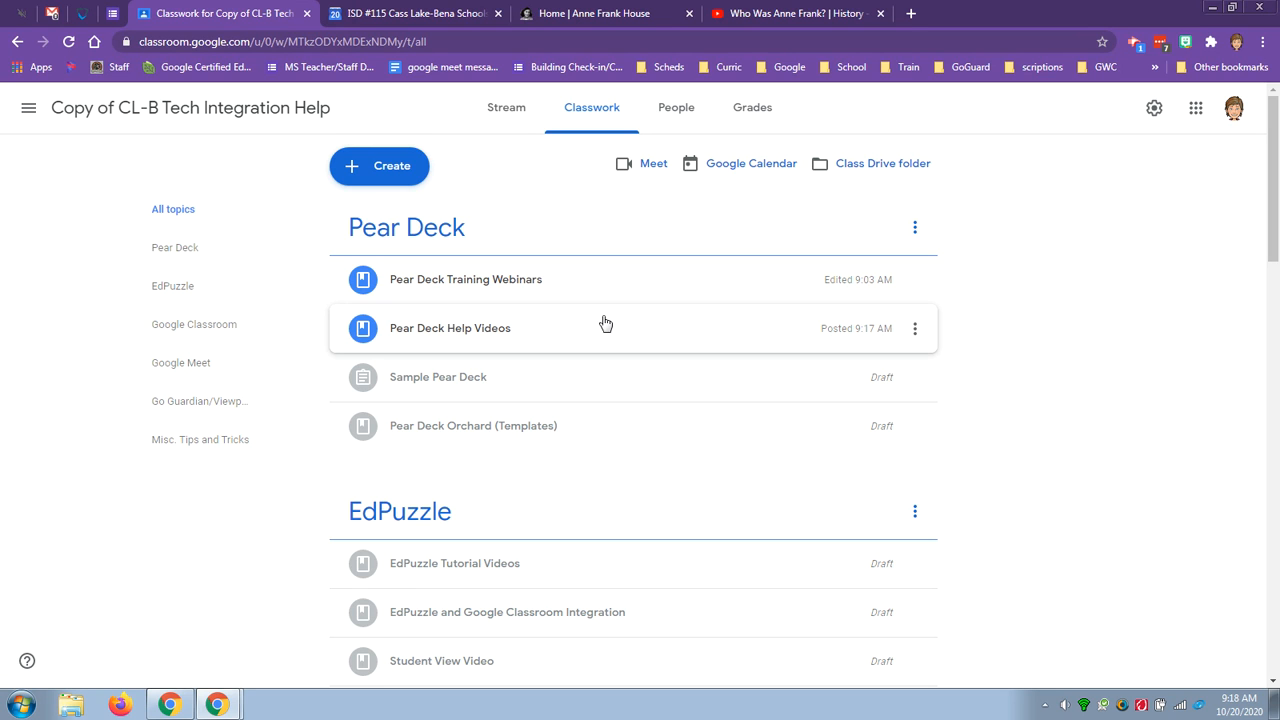
Step: Return to the Classes page and open the class settings of the original CL-B Tech Integration Help class
{"action": "left_click", "coordinate": [28, 108]}
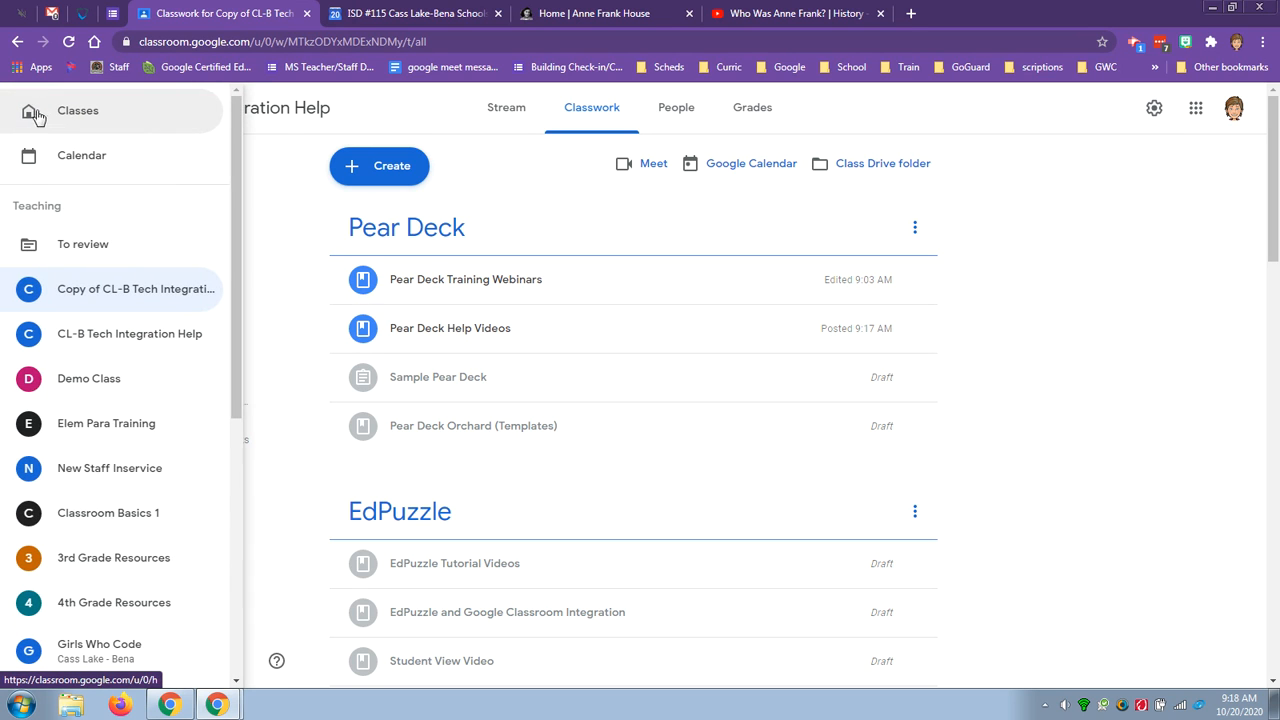
{"action": "left_click", "coordinate": [77, 113]}
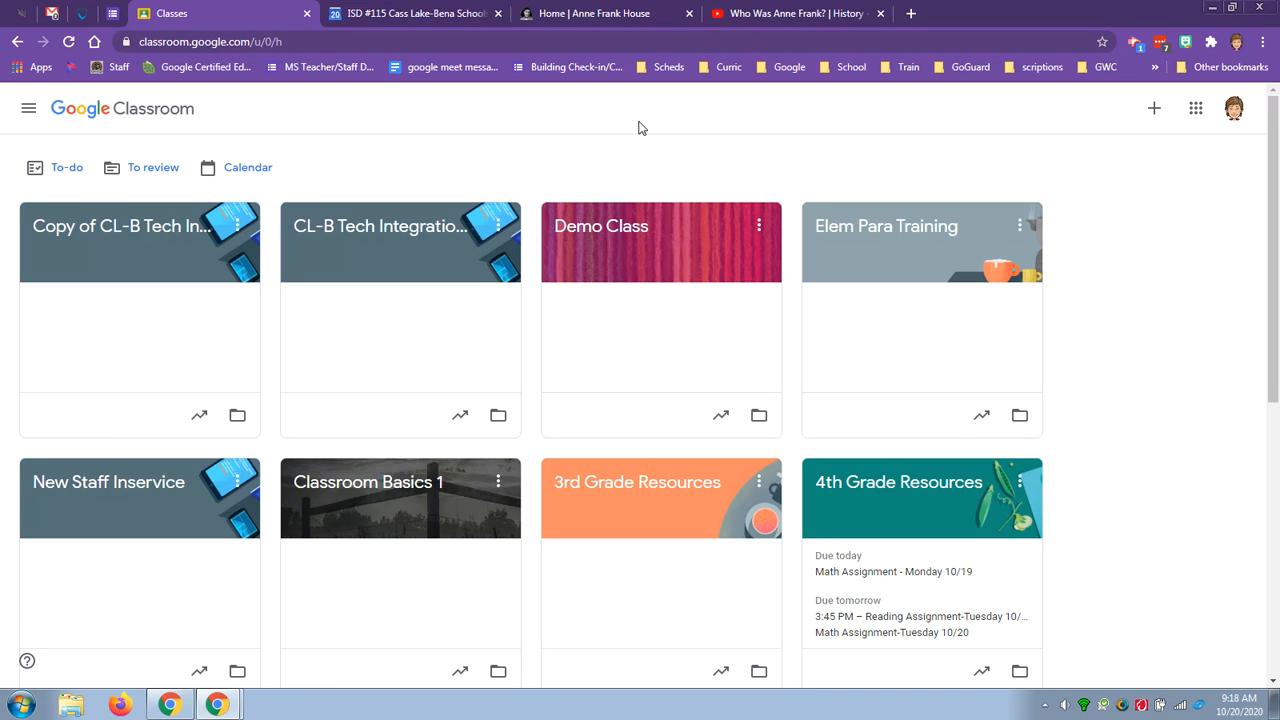
{"action": "left_click", "coordinate": [400, 224]}
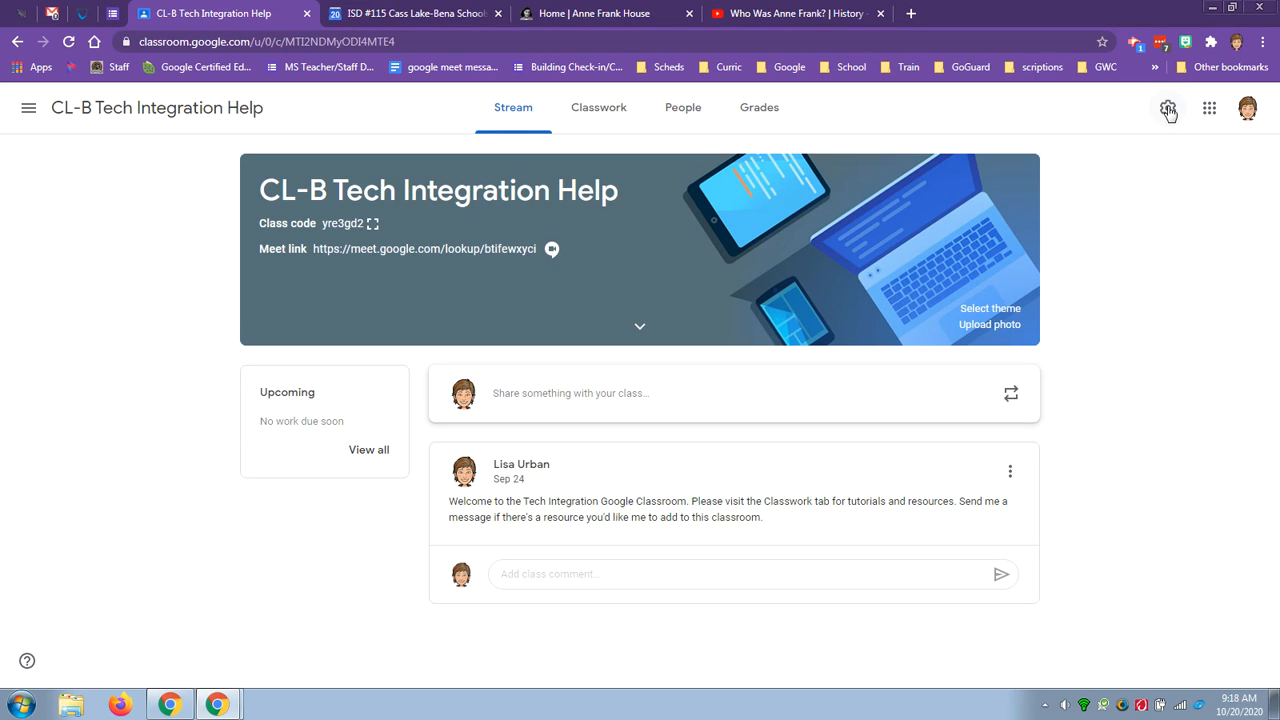
{"action": "left_click", "coordinate": [1168, 112]}
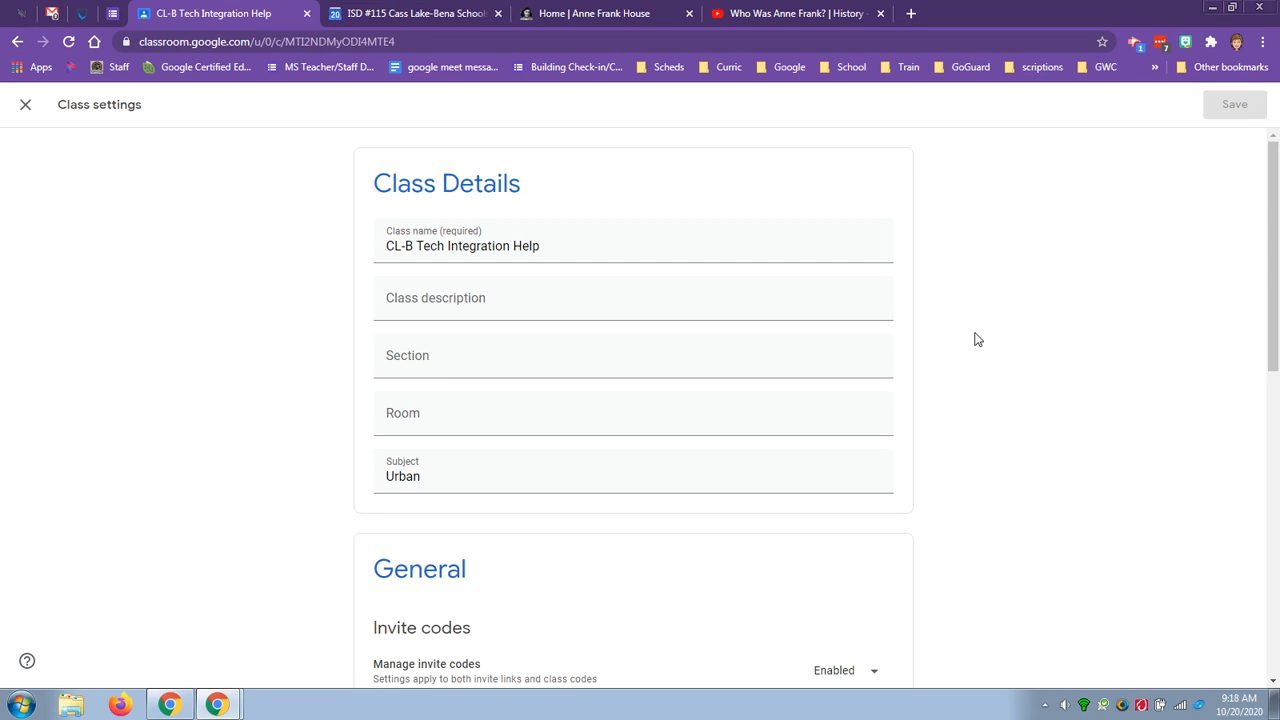
Step: Review the class details, invite code and general settings, including the copy and reset options for the Meet link
{"action": "scroll", "coordinate": [1086, 343], "scroll_direction": "down", "scroll_amount": 3}
{"action": "scroll", "coordinate": [1088, 343], "scroll_direction": "down", "scroll_amount": 2}
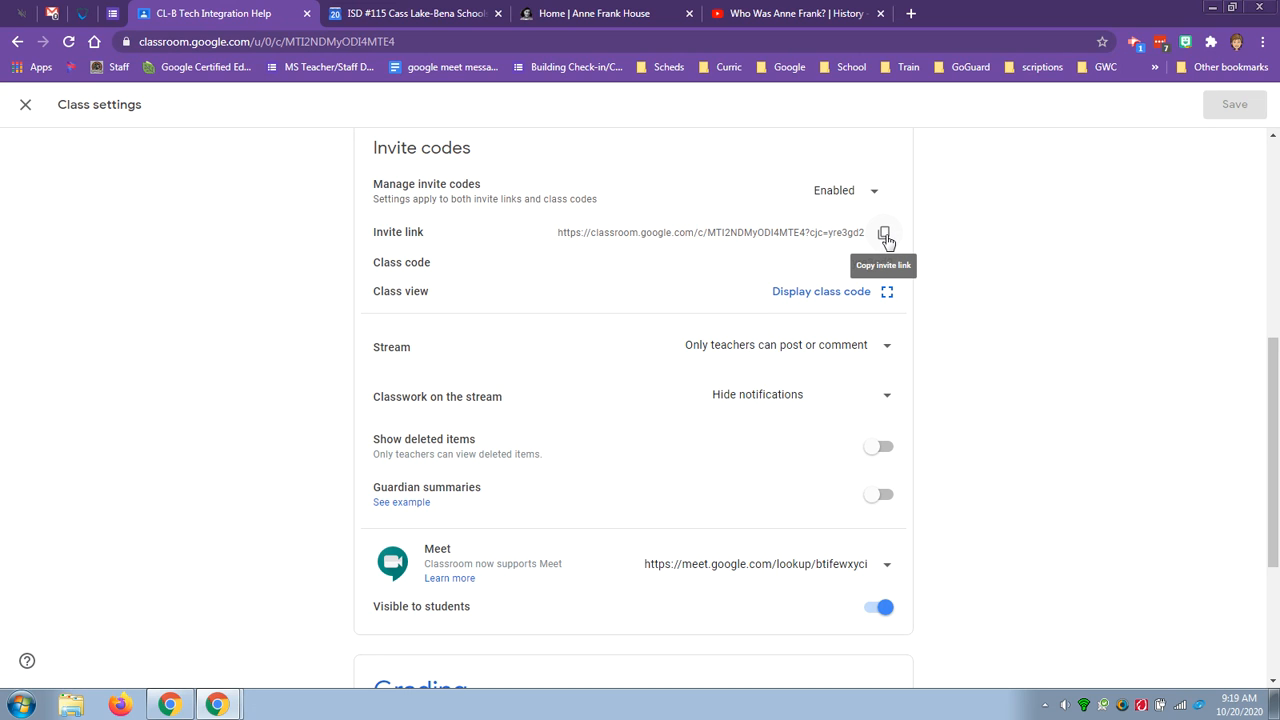
{"action": "scroll", "coordinate": [955, 252], "scroll_direction": "down", "scroll_amount": 3}
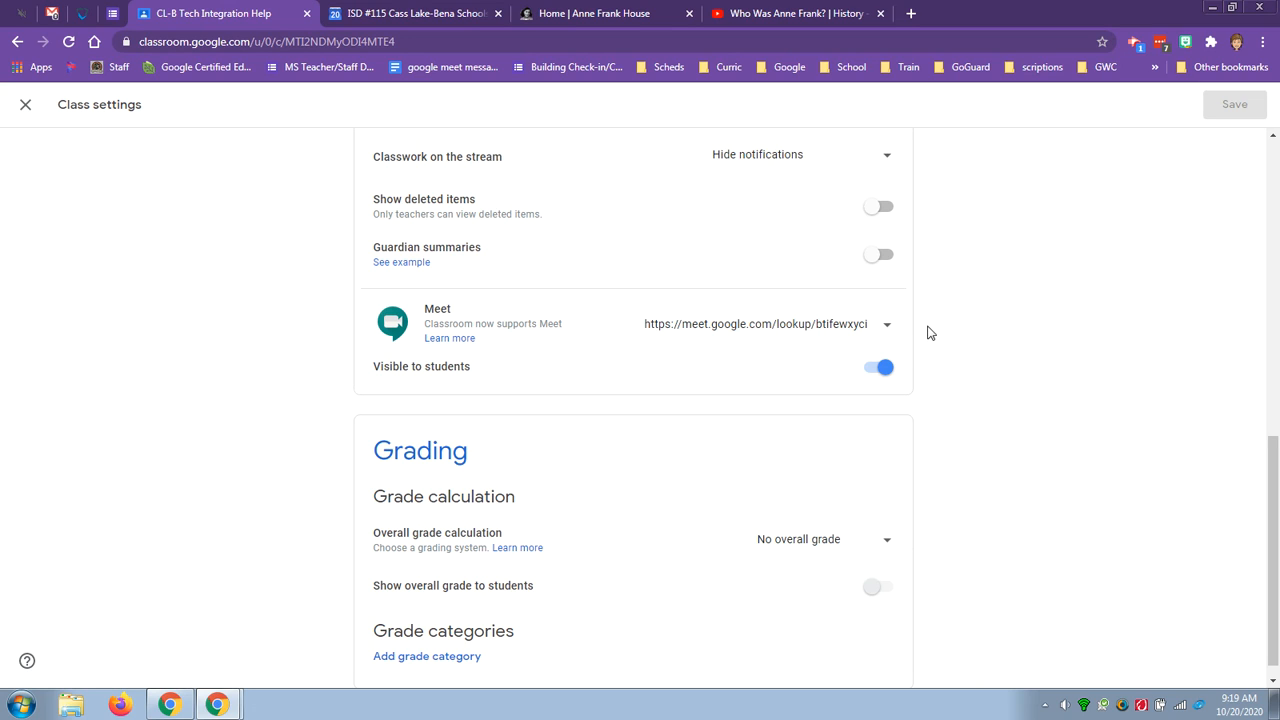
{"action": "left_click", "coordinate": [889, 331]}
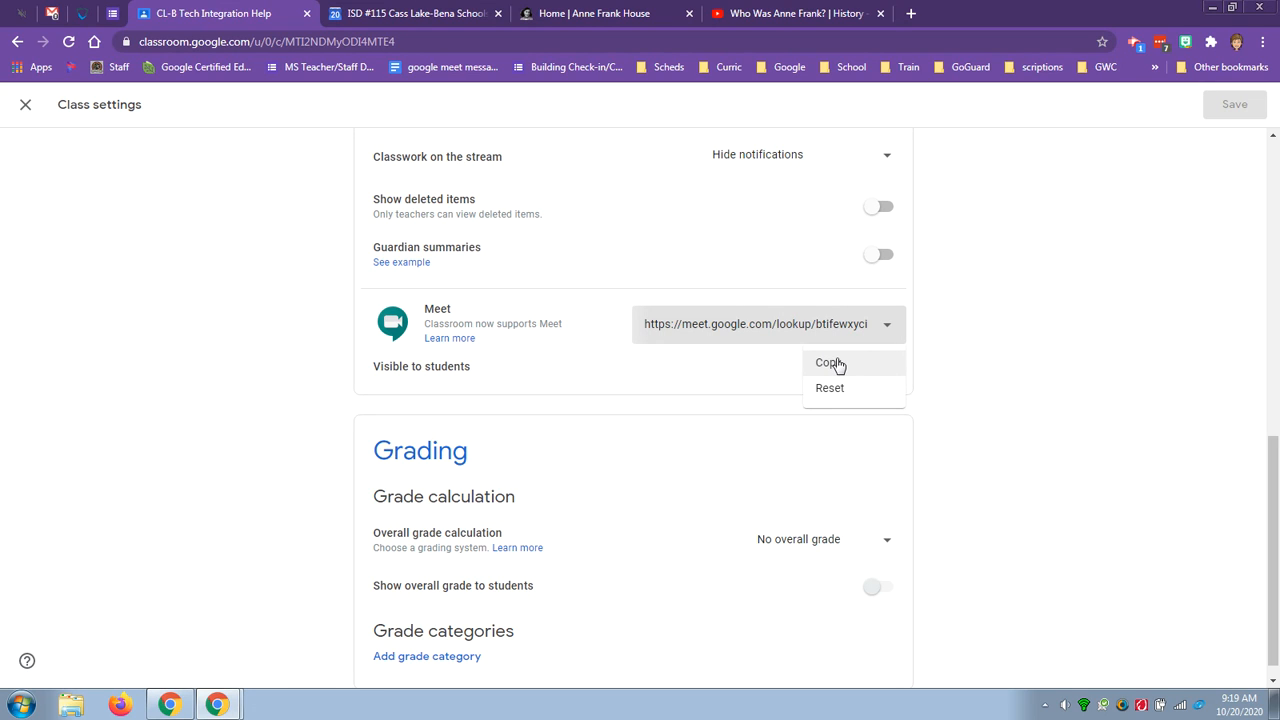
{"action": "left_click", "coordinate": [948, 316]}
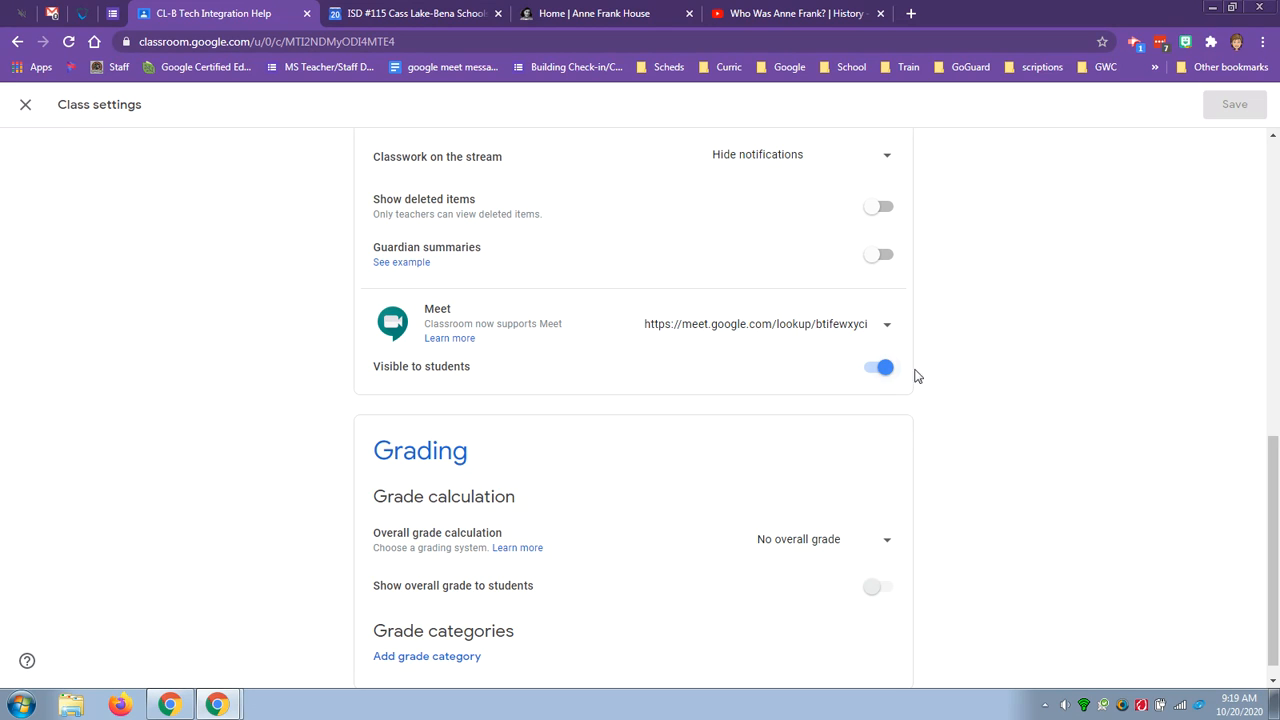
Step: Review the available overall grade calculation options in the Grading section of the class settings
{"action": "scroll", "coordinate": [1013, 360], "scroll_direction": "down", "scroll_amount": 1}
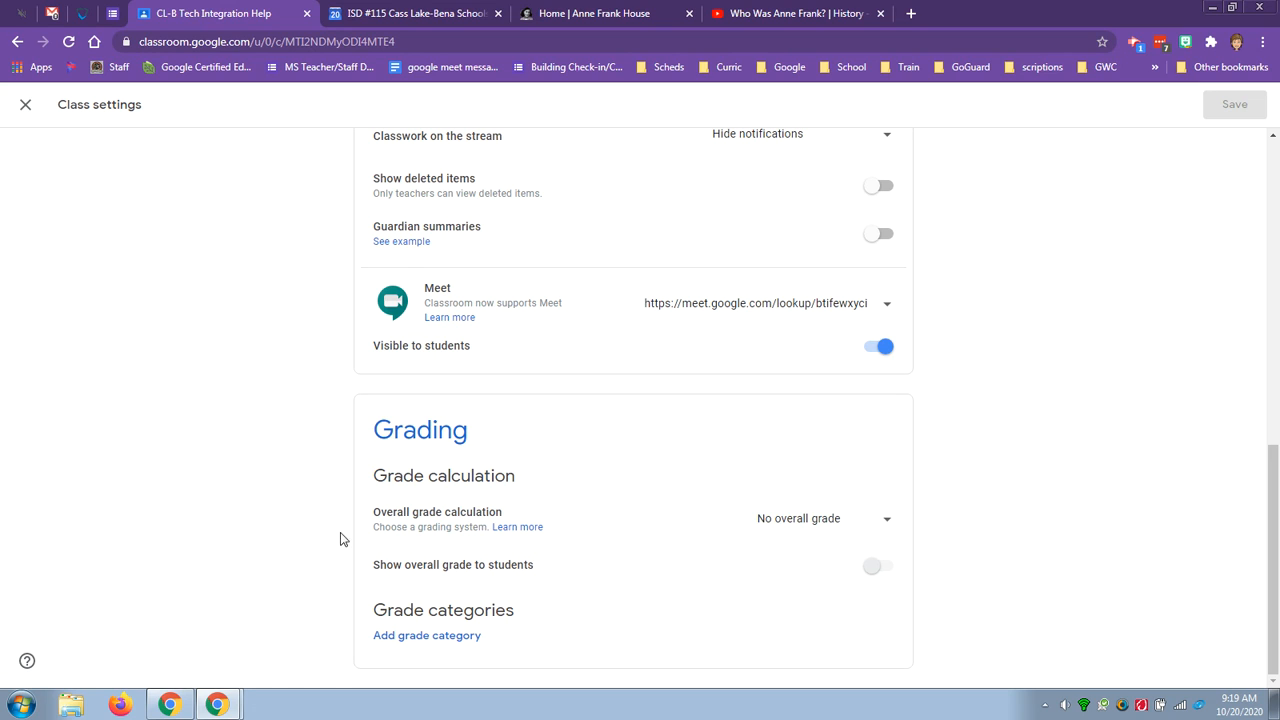
{"action": "left_click", "coordinate": [838, 518]}
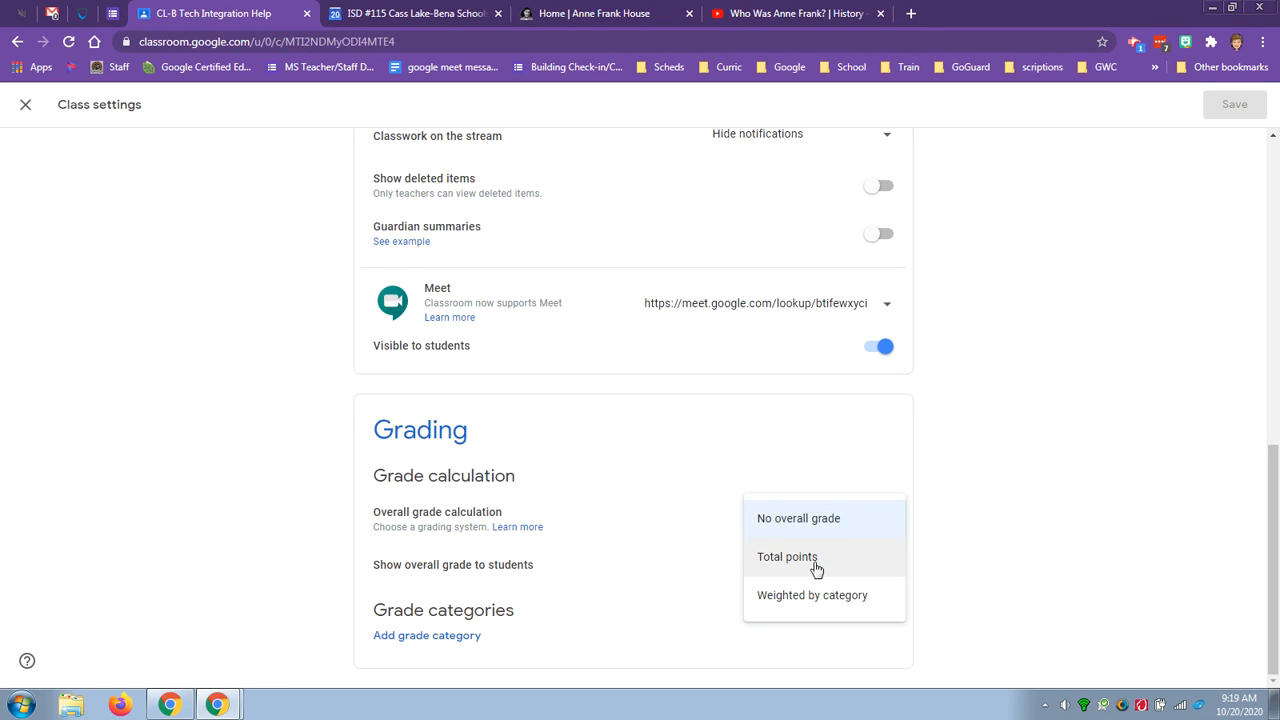
{"action": "left_click", "coordinate": [965, 551]}
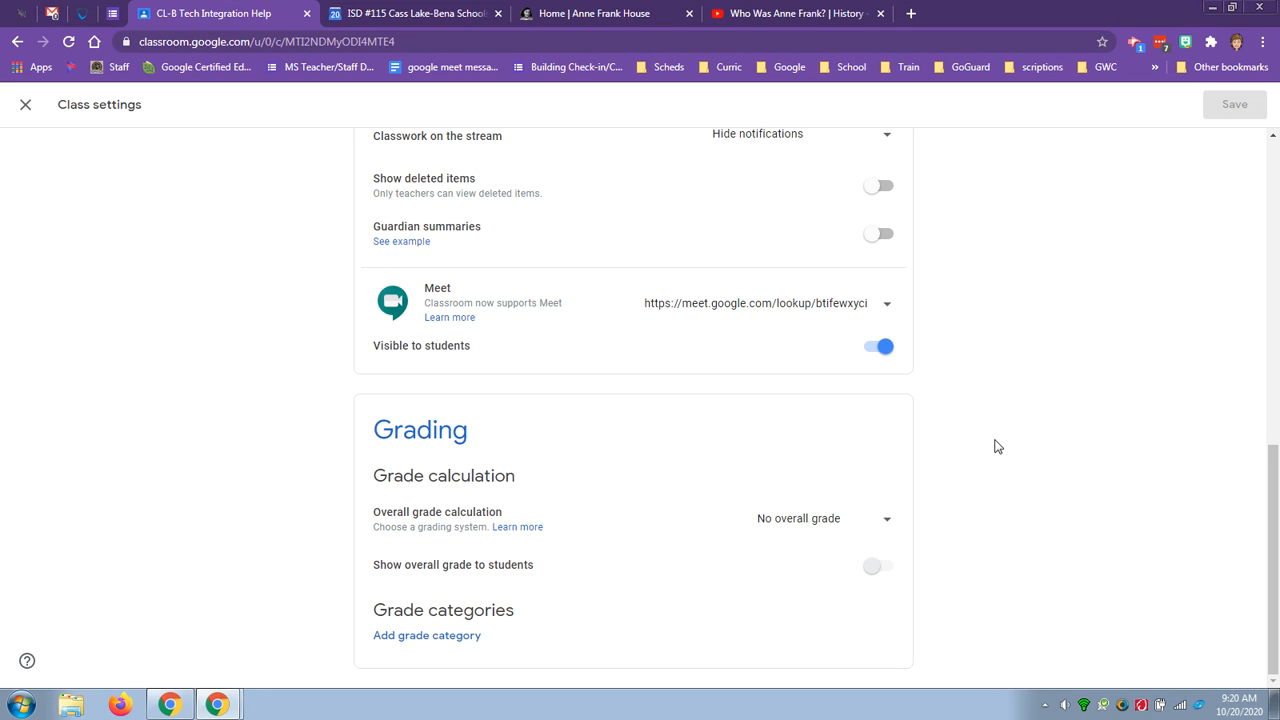
Step: Switch the Stream permission to "Students can post and comment" and back to "Only teachers can post or comment"
{"action": "scroll", "coordinate": [1006, 434], "scroll_direction": "up", "scroll_amount": 2}
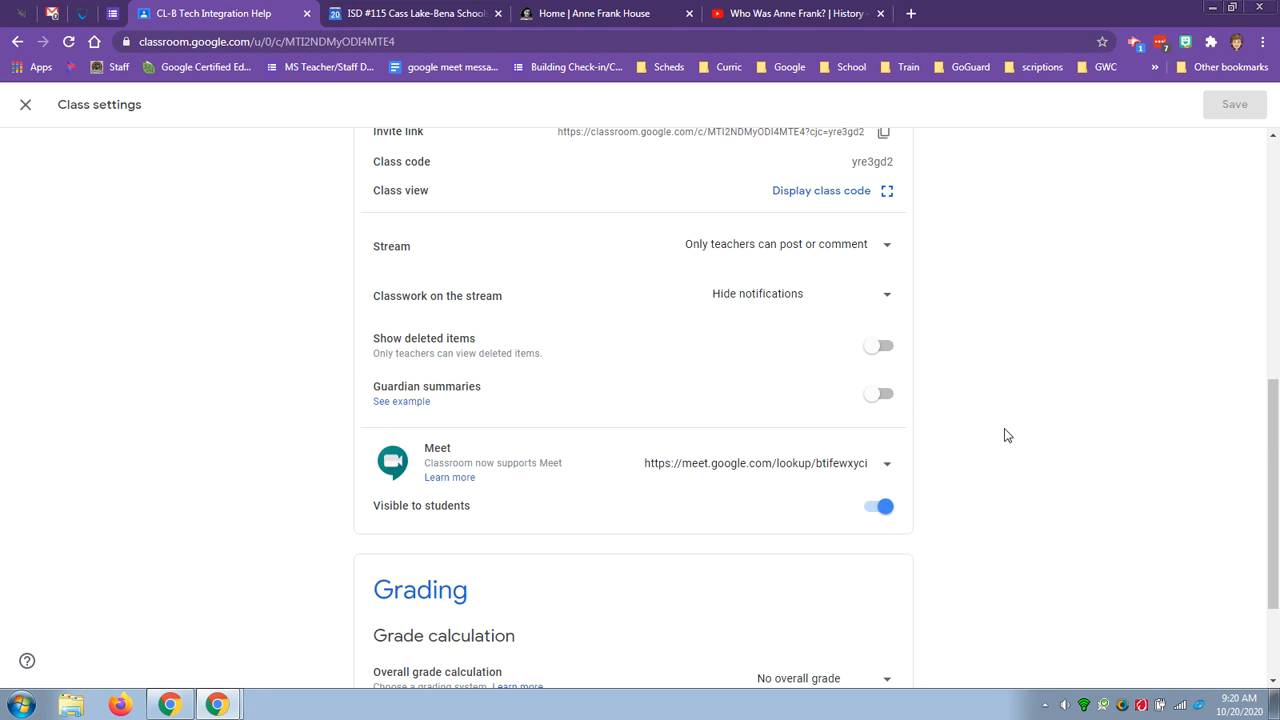
{"action": "scroll", "coordinate": [1006, 434], "scroll_direction": "up", "scroll_amount": 1}
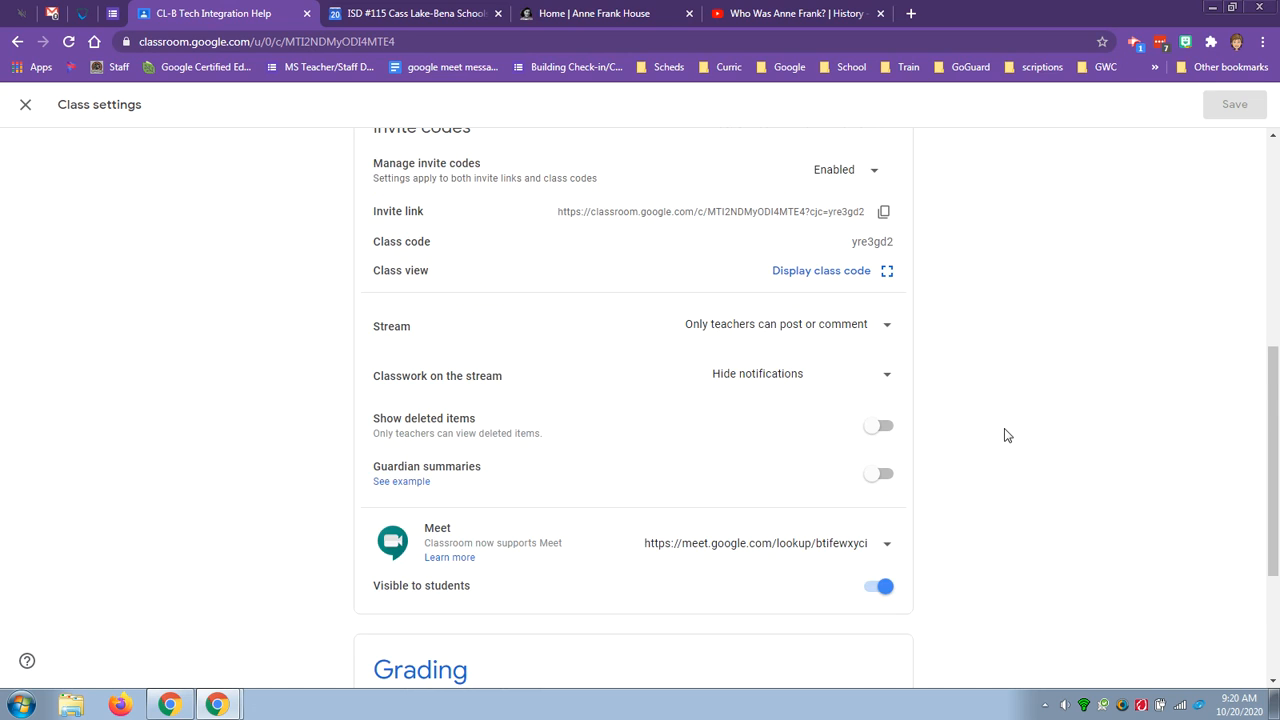
{"action": "left_click", "coordinate": [1235, 106]}
{"action": "left_click", "coordinate": [746, 326]}
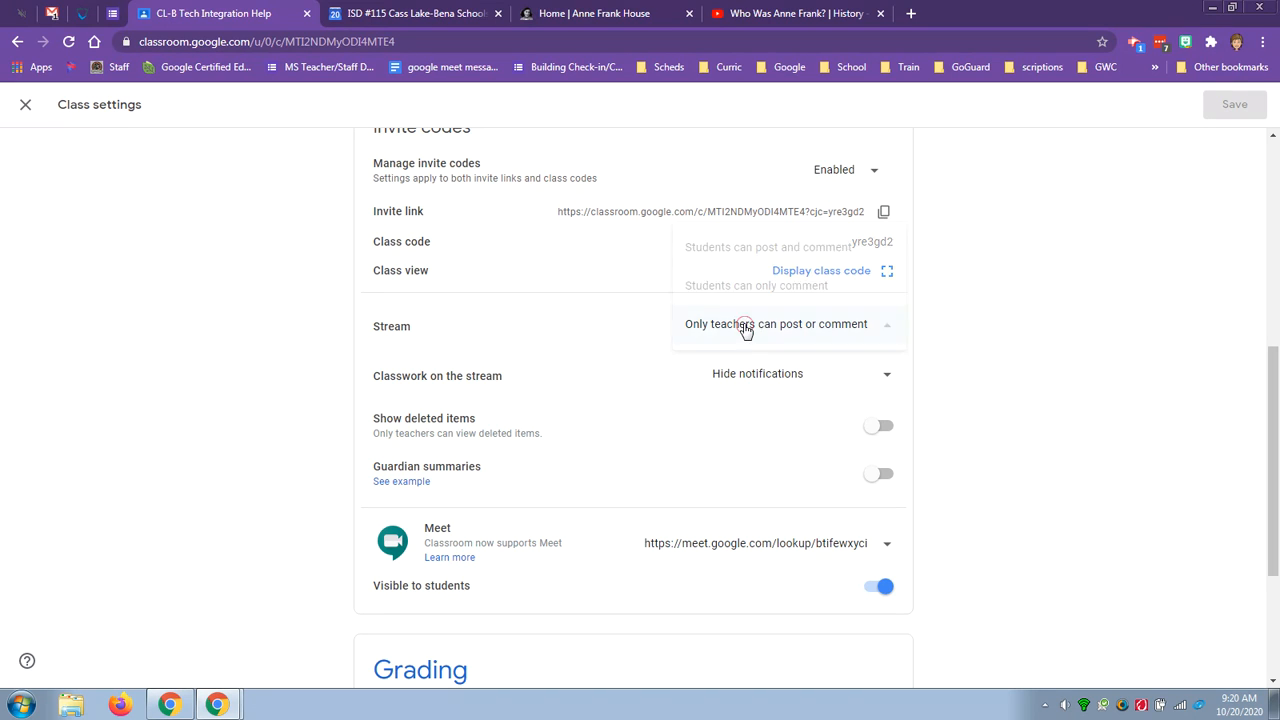
{"action": "left_click", "coordinate": [751, 248]}
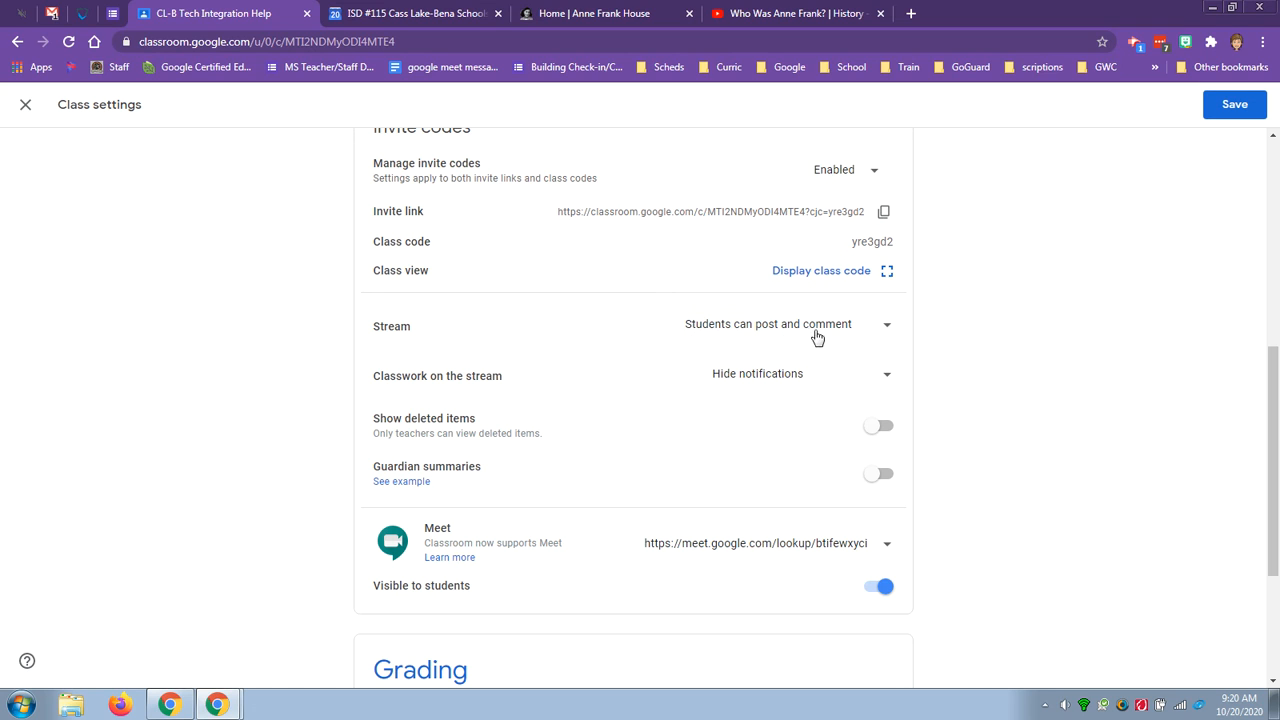
{"action": "left_click", "coordinate": [724, 334]}
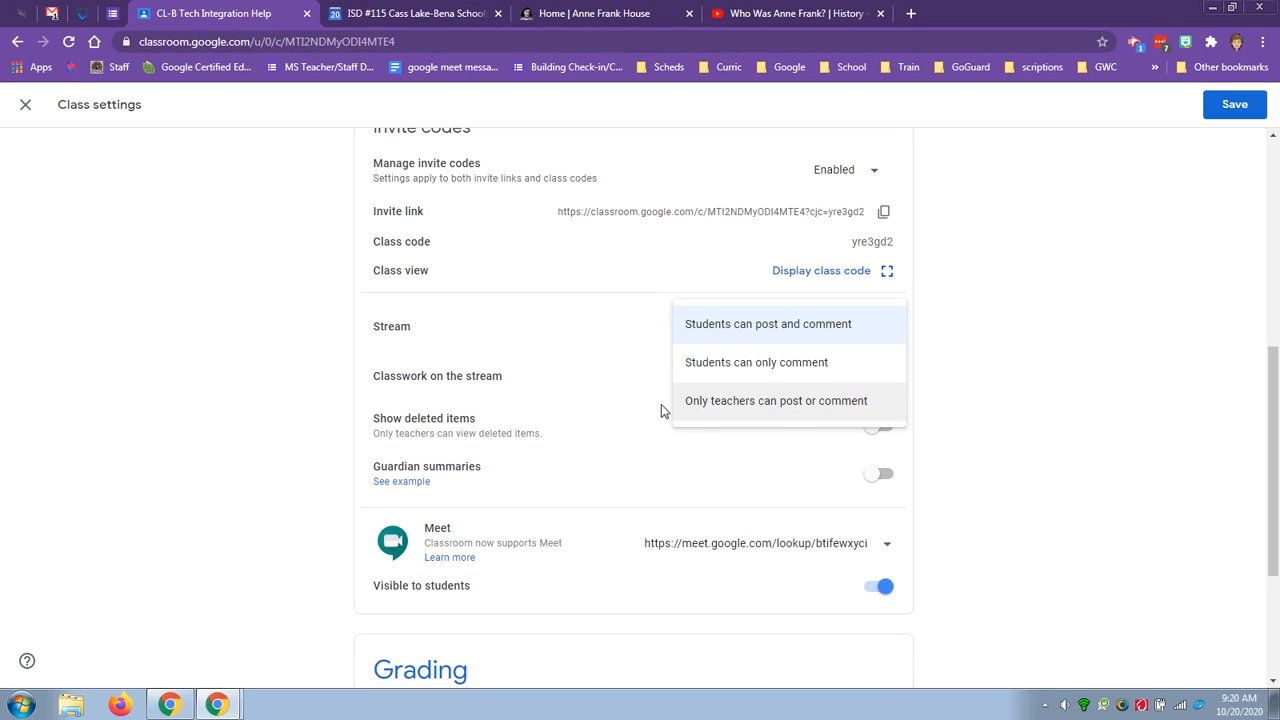
{"action": "left_click", "coordinate": [740, 408]}
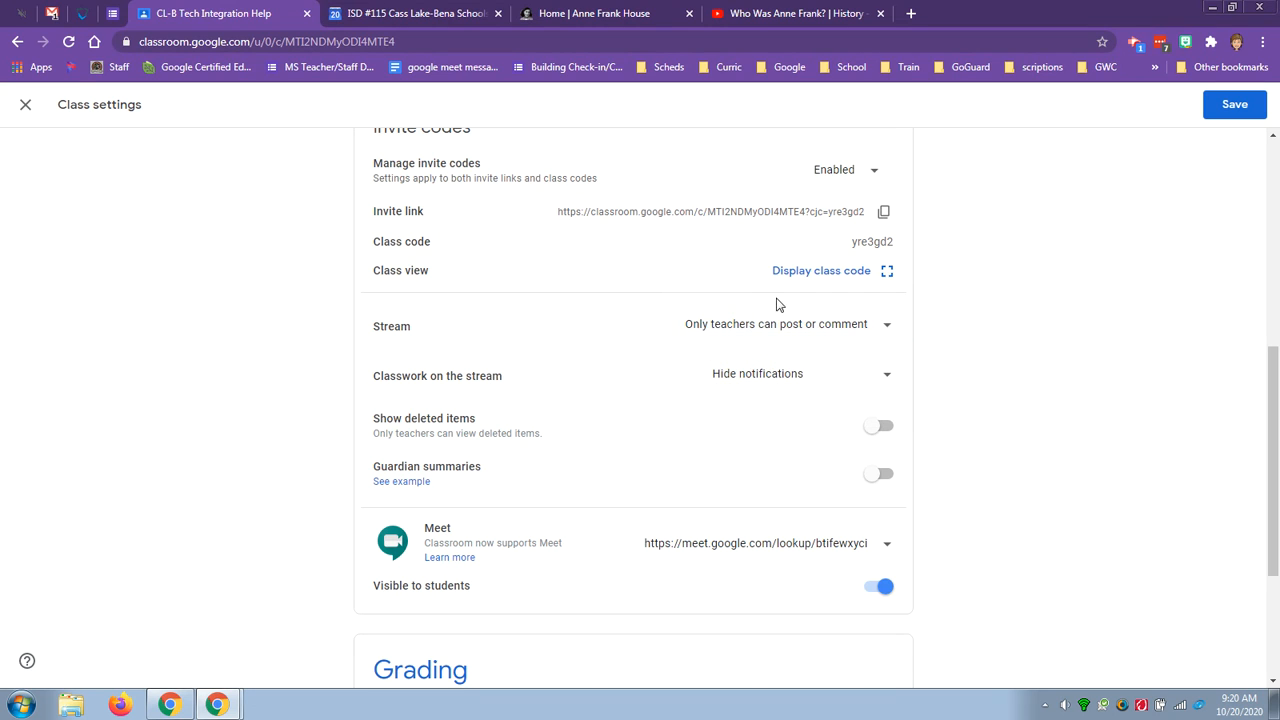
{"action": "left_click", "coordinate": [737, 331]}
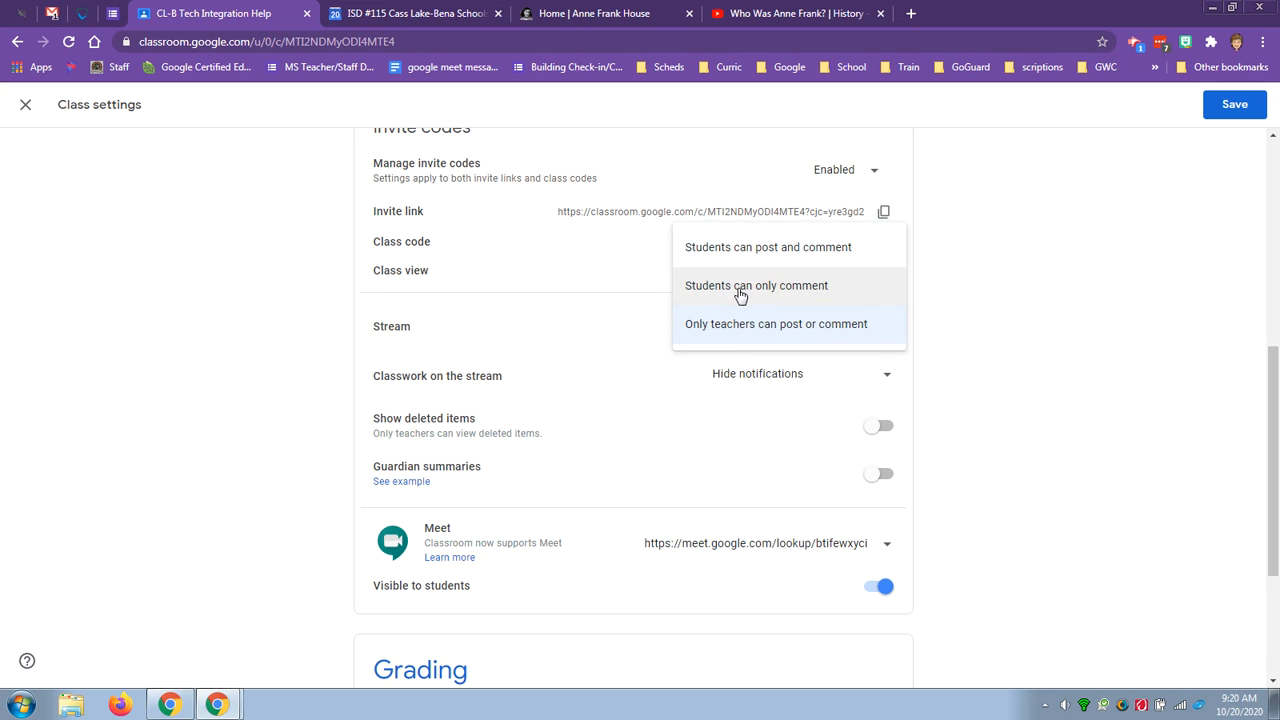
{"action": "left_click", "coordinate": [733, 330]}
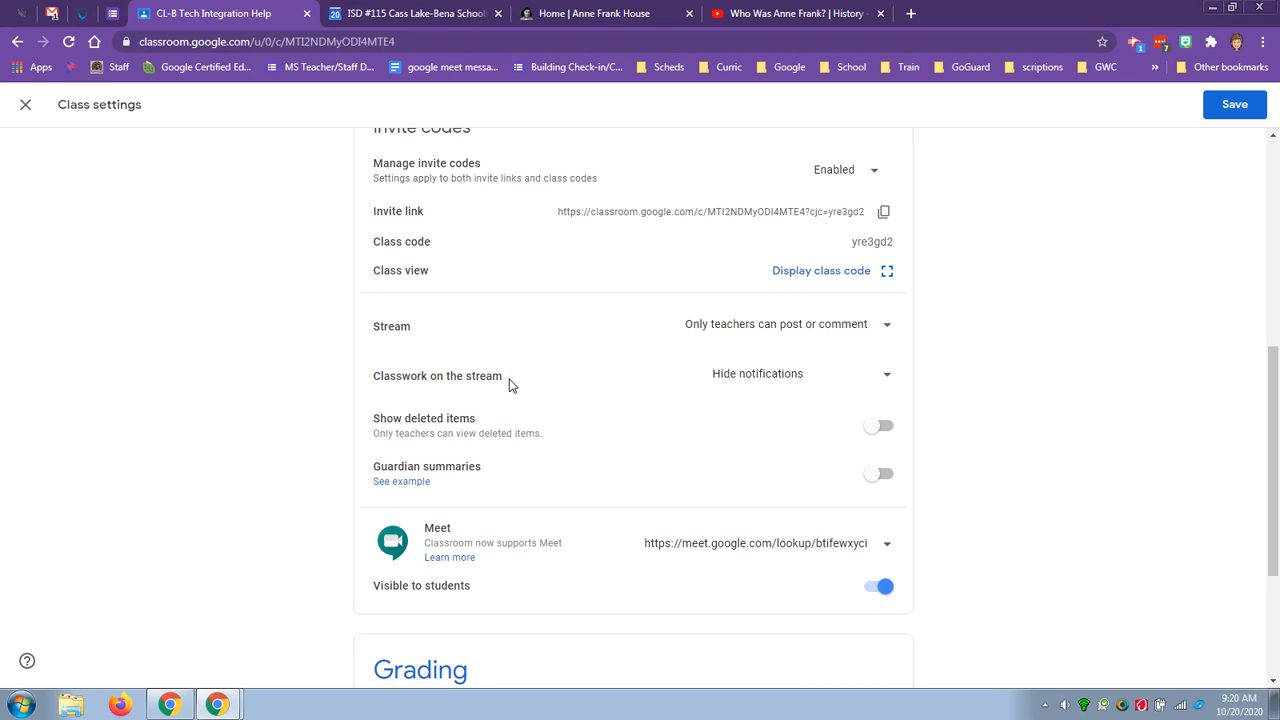
Step: Review the options for classwork on the stream, keep "Hide notifications", and save the class settings
{"action": "left_click", "coordinate": [725, 380]}
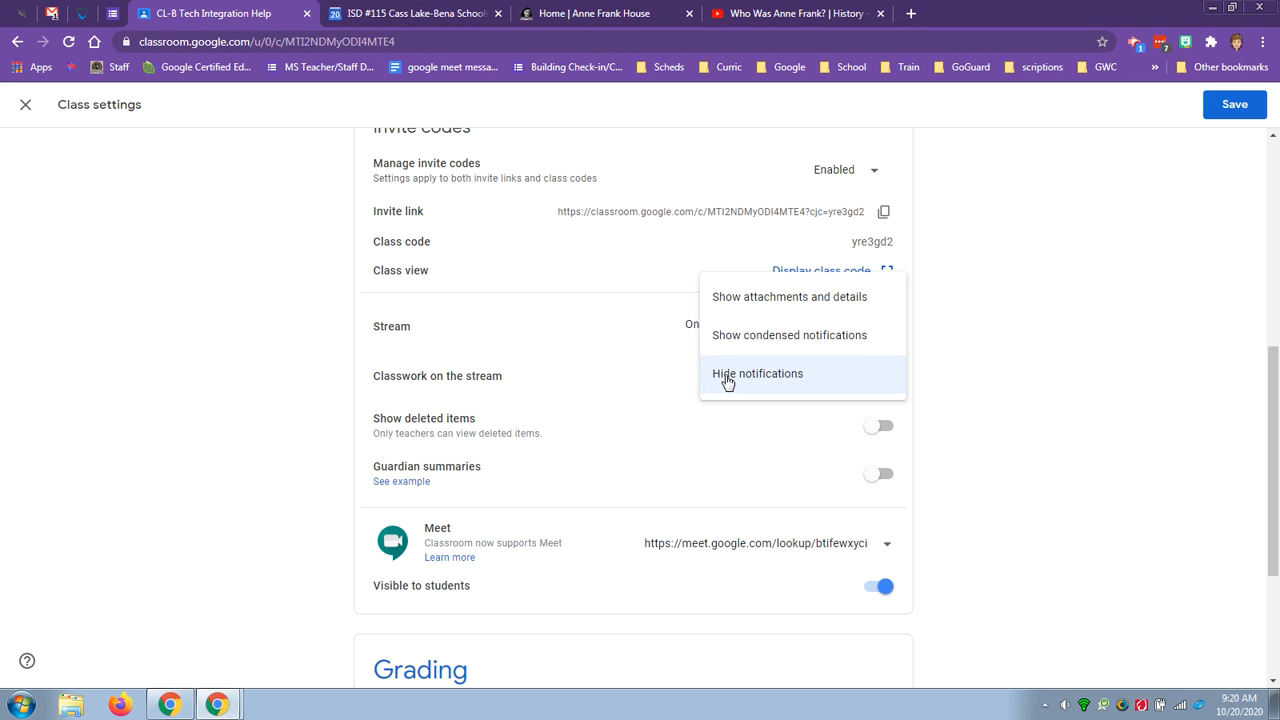
{"action": "left_click", "coordinate": [783, 384]}
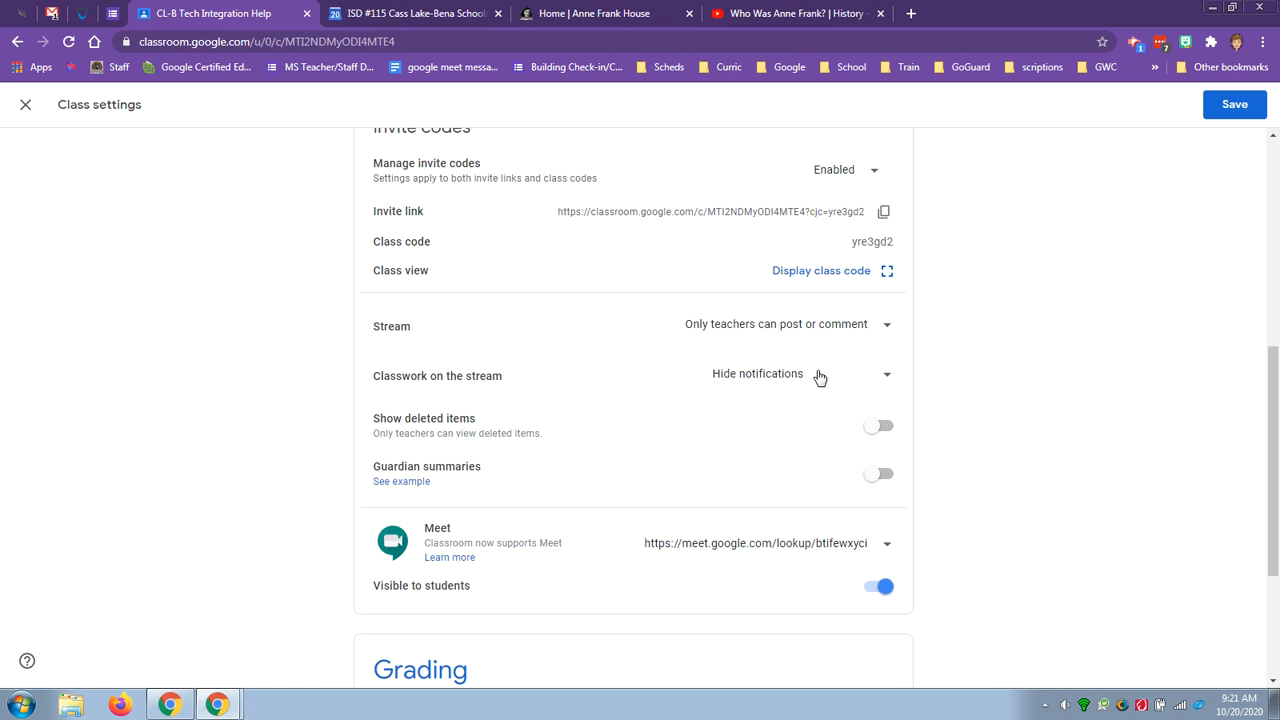
{"action": "left_click", "coordinate": [1228, 106]}
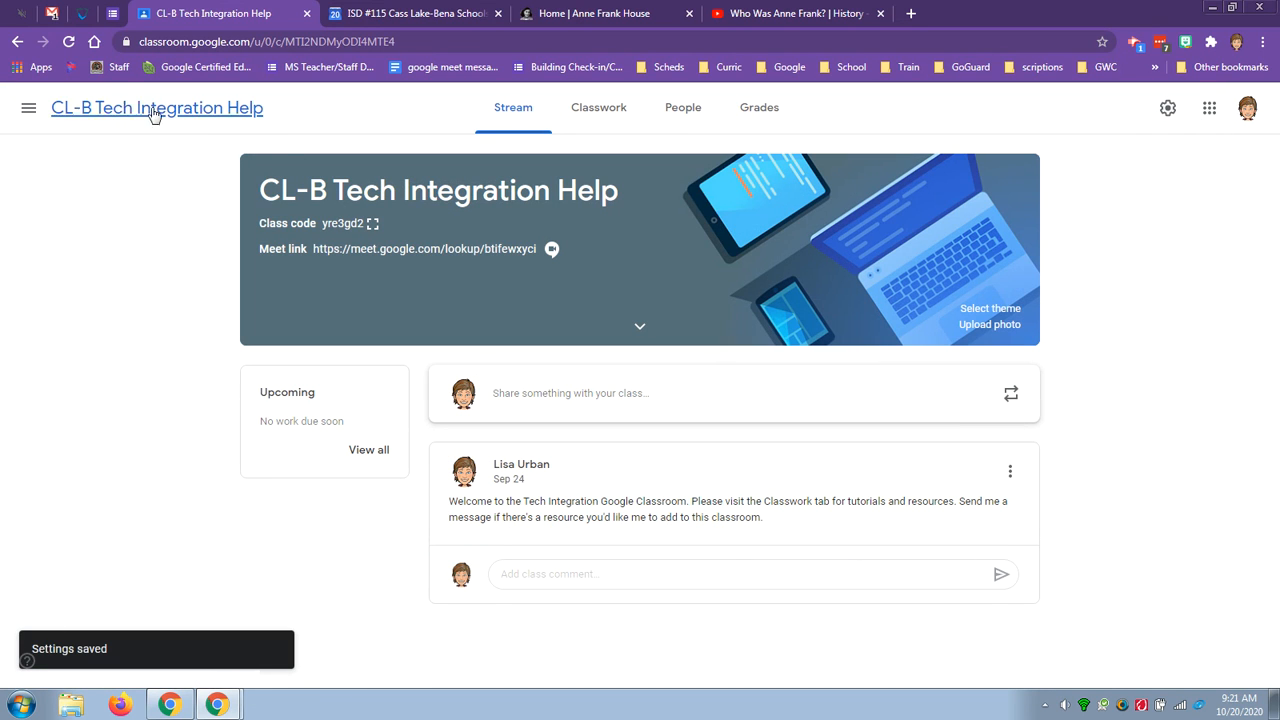
Step: Start a new assignment titled "Ann Frank" in the classwork of Demo Class
{"action": "left_click", "coordinate": [29, 110]}
{"action": "left_click", "coordinate": [80, 299]}
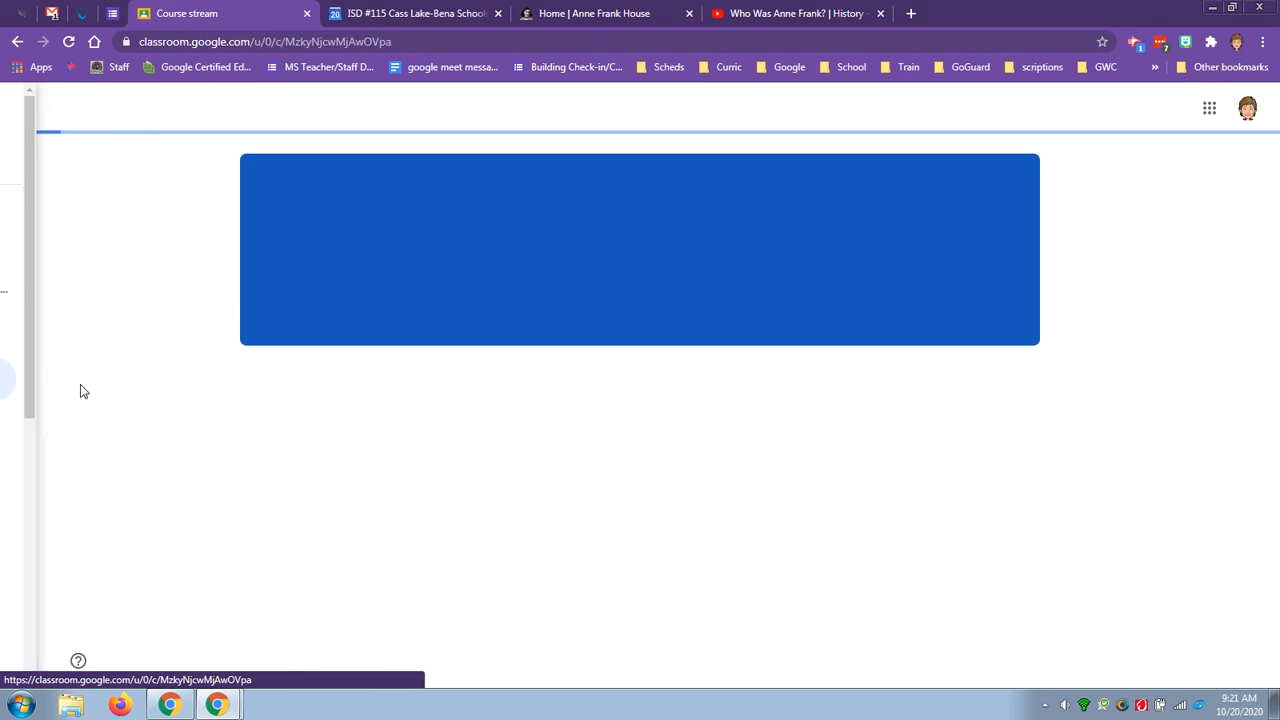
{"action": "left_click", "coordinate": [600, 115]}
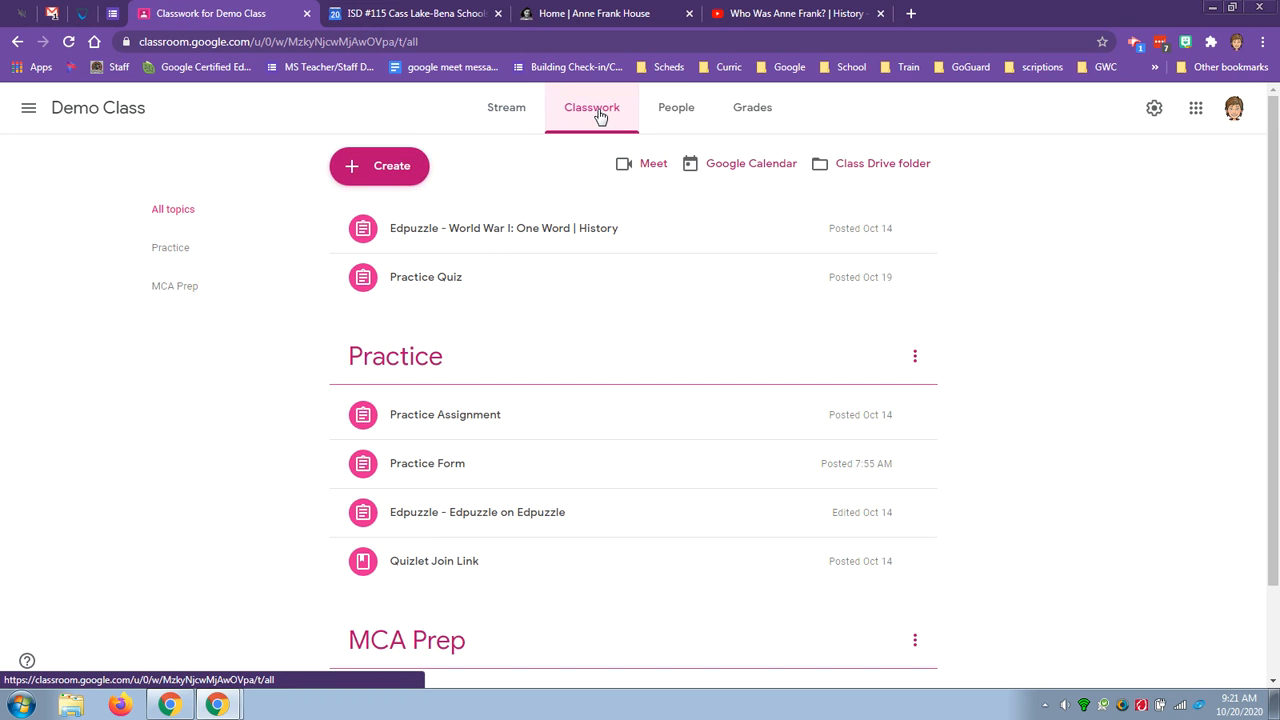
{"action": "left_click", "coordinate": [398, 165]}
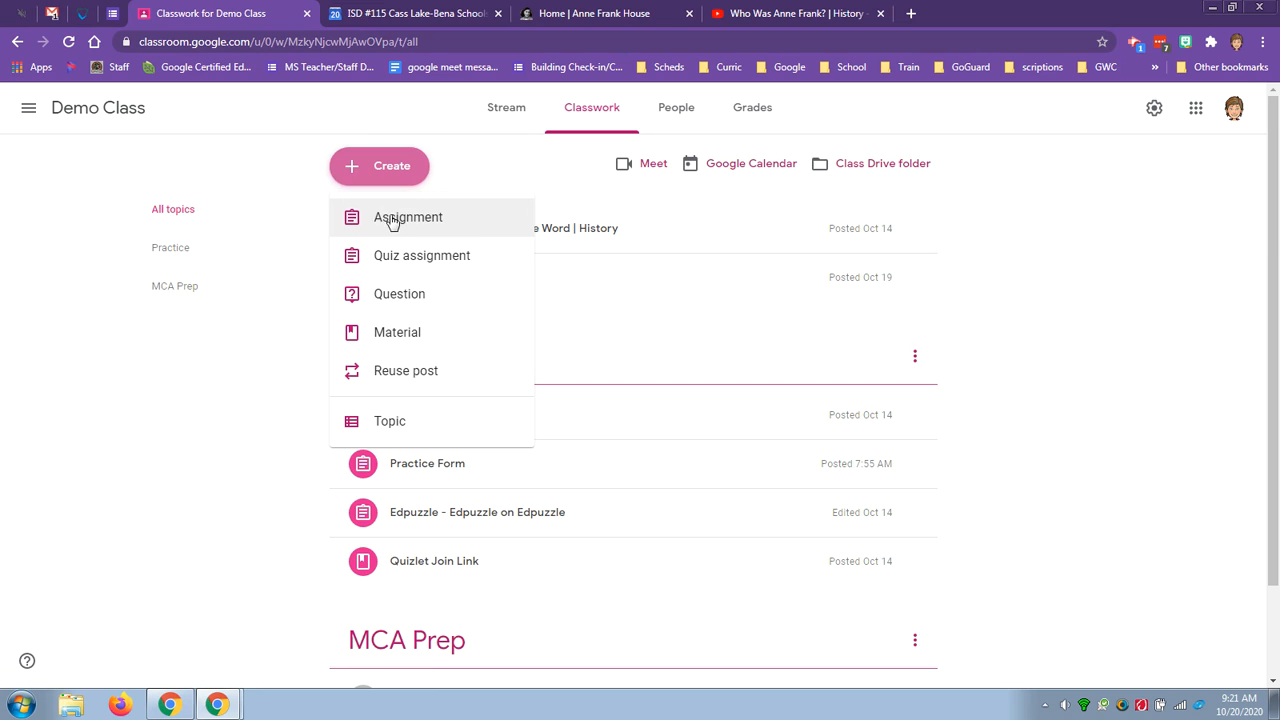
{"action": "left_click", "coordinate": [391, 220]}
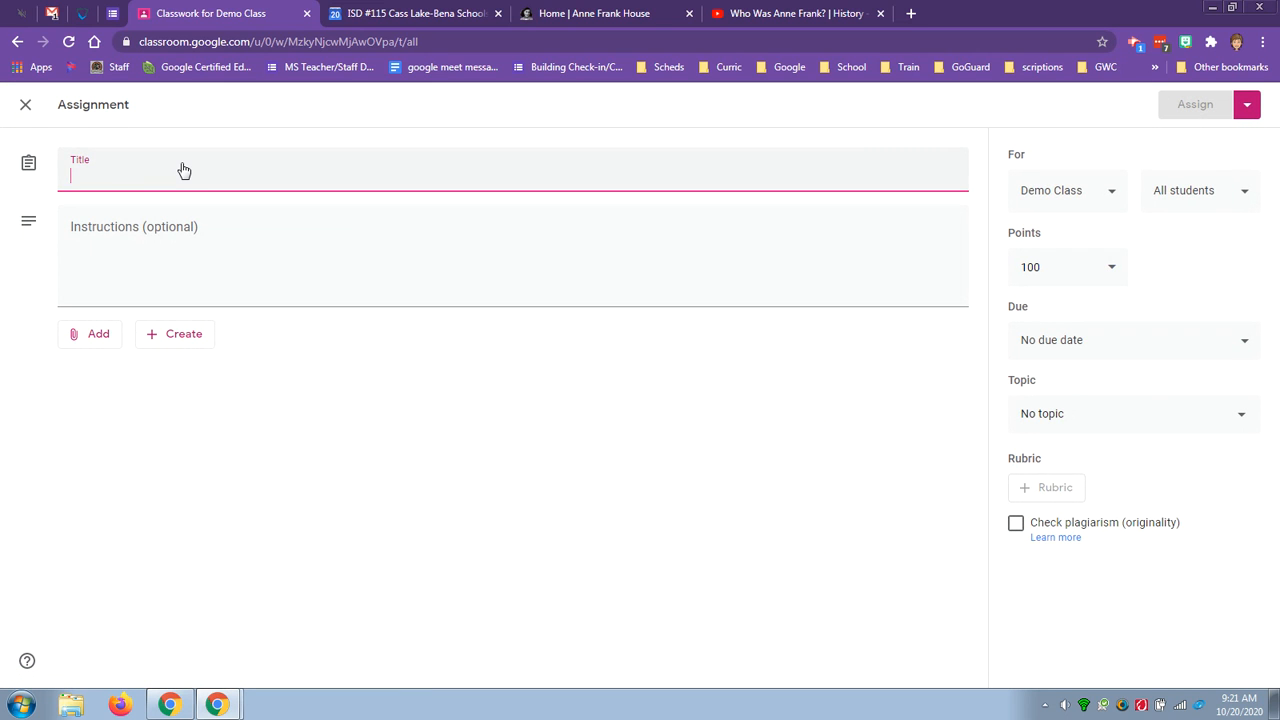
{"action": "type", "text": "Ann Frank"}
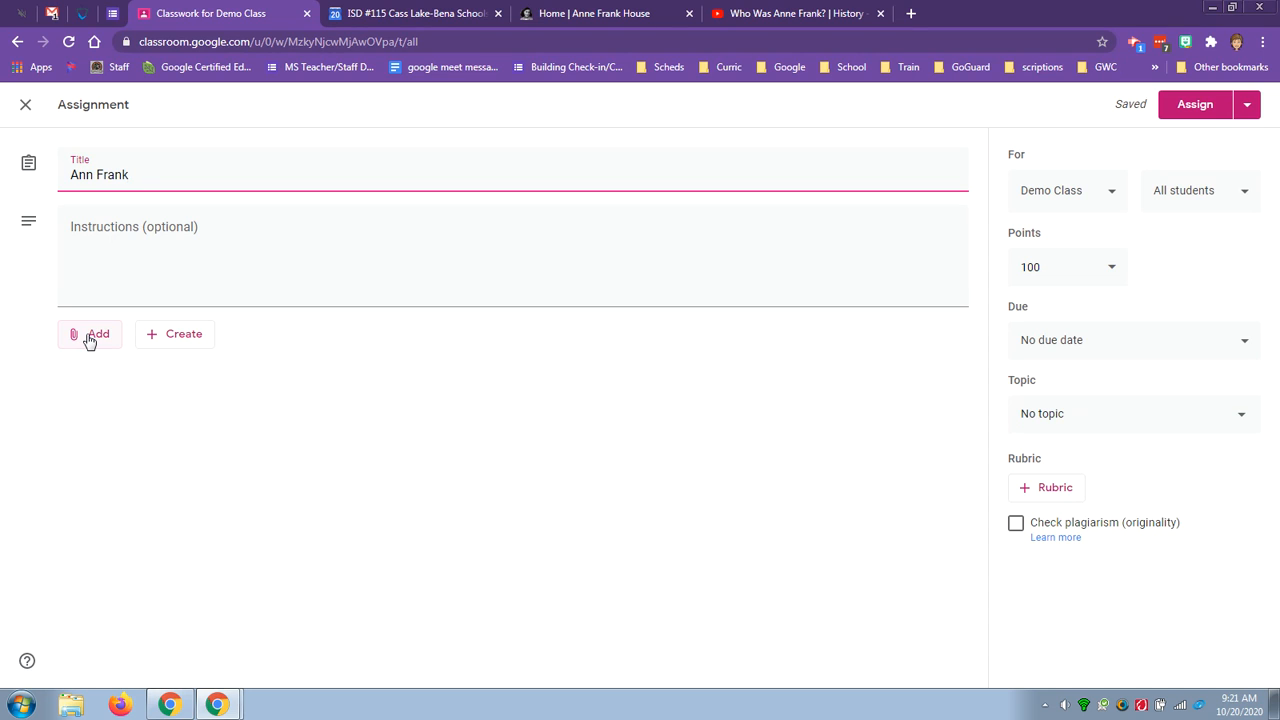
{"action": "left_click", "coordinate": [89, 341]}
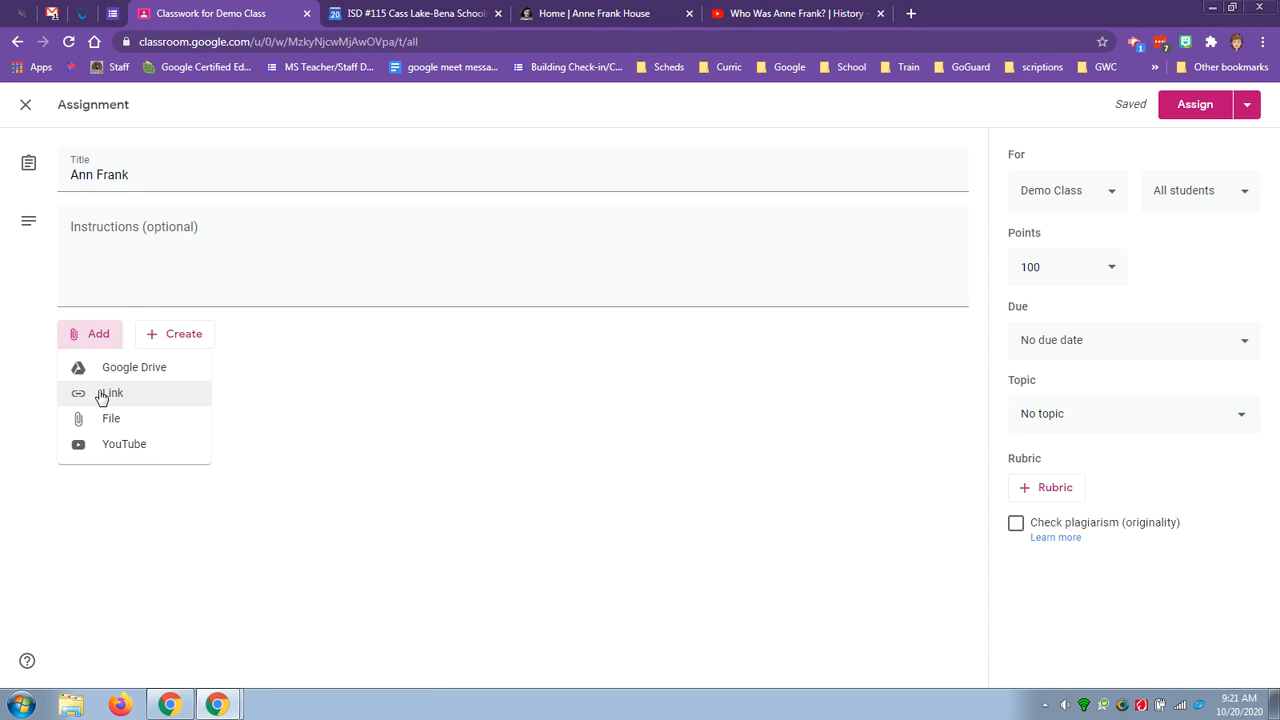
{"action": "left_click", "coordinate": [566, 18]}
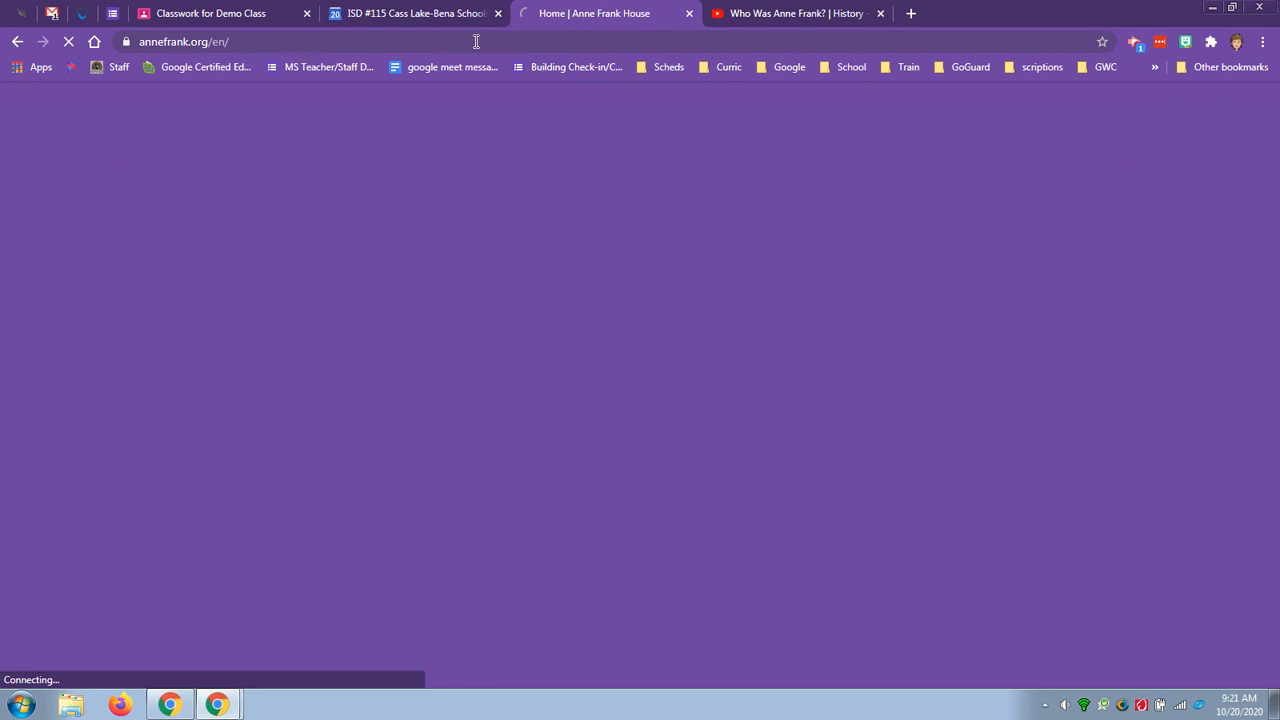
{"action": "left_click", "coordinate": [292, 42]}
{"action": "key", "text": "ctrl+c"}
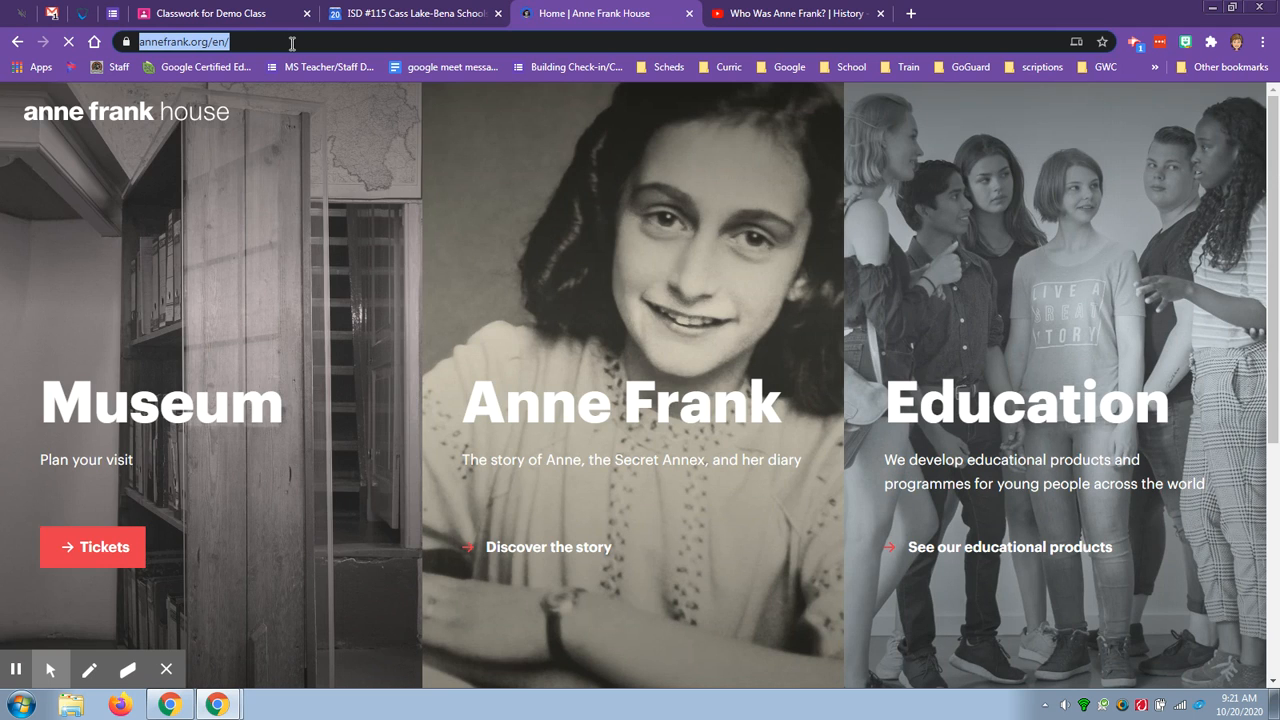
{"action": "left_click", "coordinate": [213, 15]}
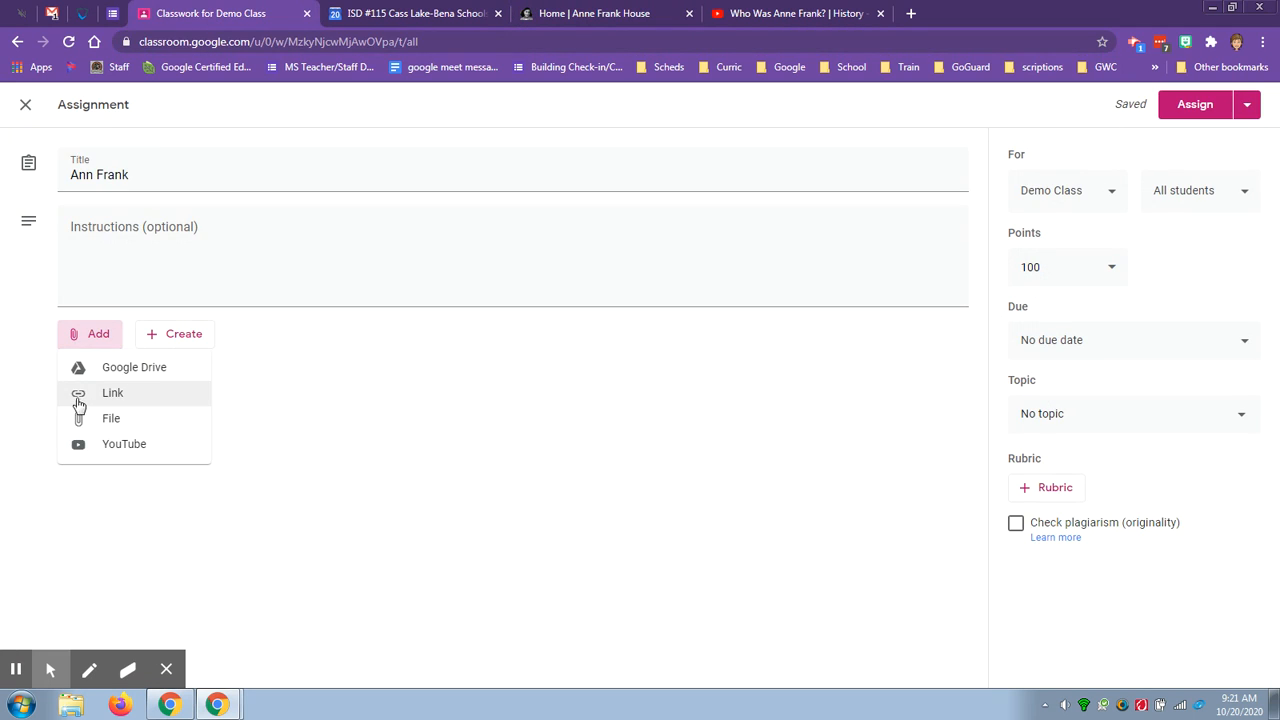
{"action": "left_click", "coordinate": [101, 394]}
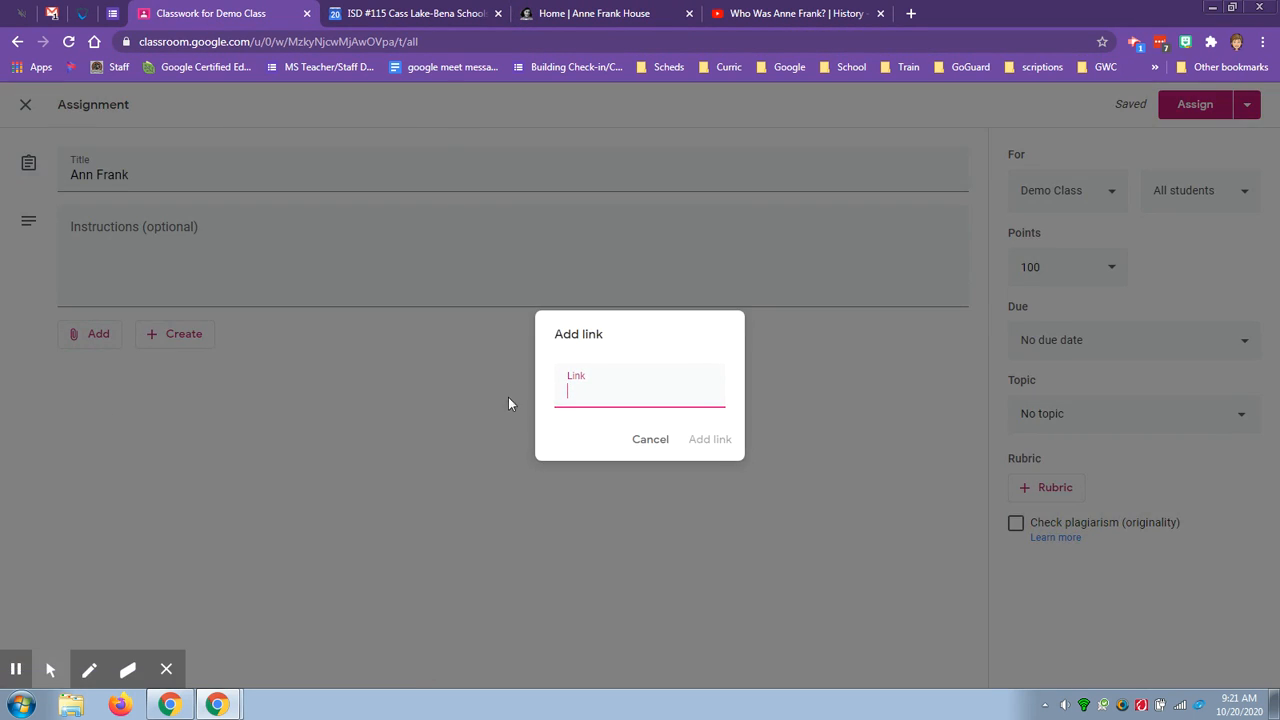
{"action": "key", "text": "ctrl+v"}
{"action": "left_click", "coordinate": [711, 446]}
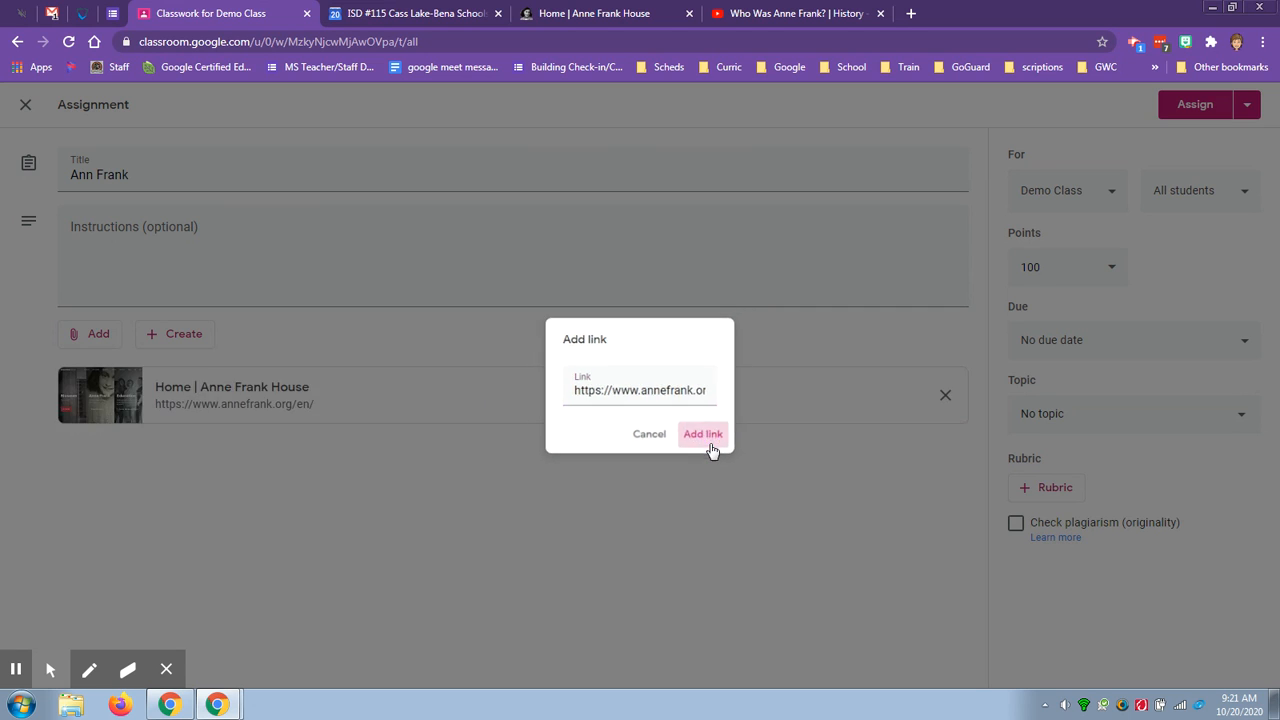
Step: Attach the YouTube video "Who Was Anne Frank? | History" to the assignment using its copied URL
{"action": "left_click", "coordinate": [98, 339]}
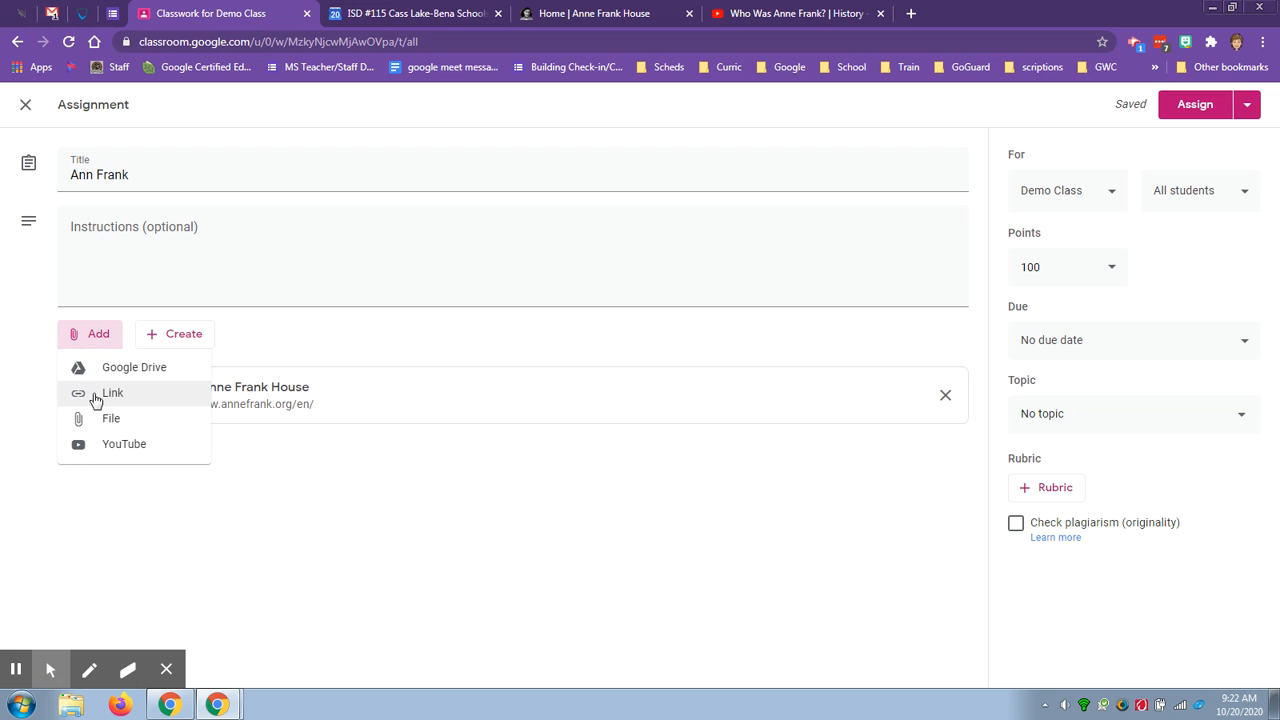
{"action": "left_click", "coordinate": [752, 12]}
{"action": "left_click", "coordinate": [350, 41]}
{"action": "left_click_drag", "start_coordinate": [409, 41], "coordinate": [118, 56]}
{"action": "key", "text": "ctrl+c"}
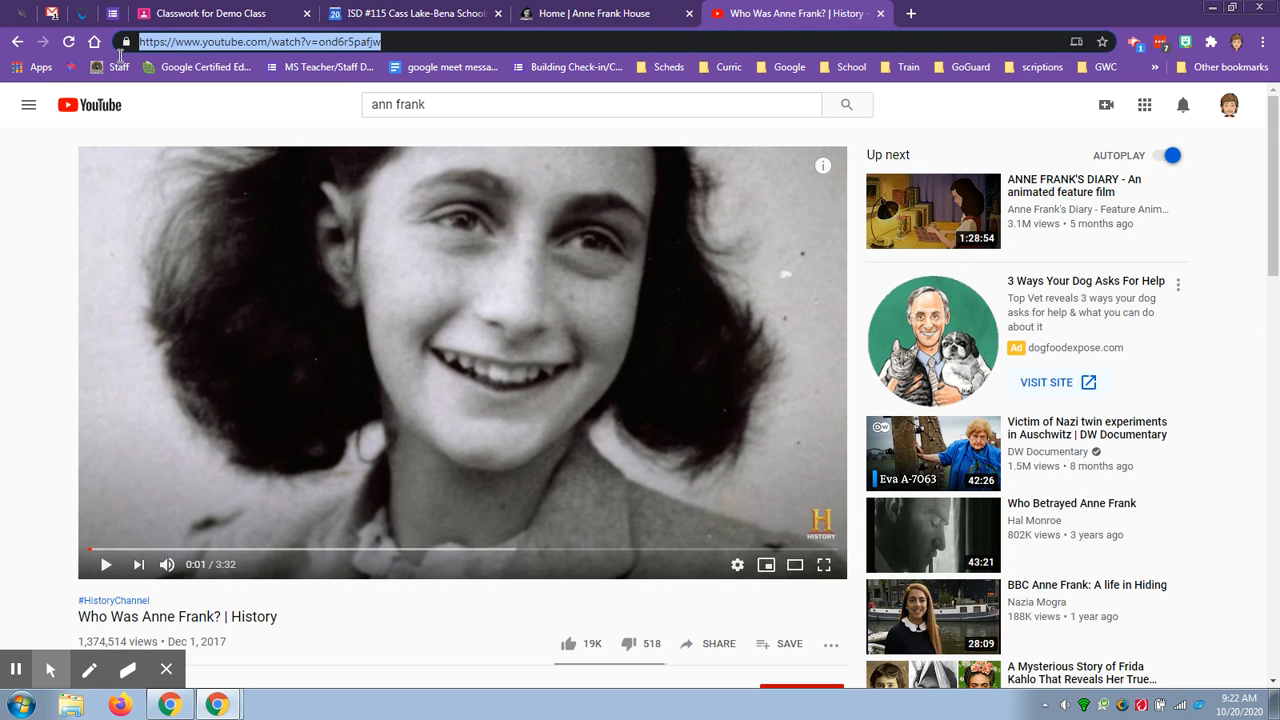
{"action": "left_click", "coordinate": [196, 18]}
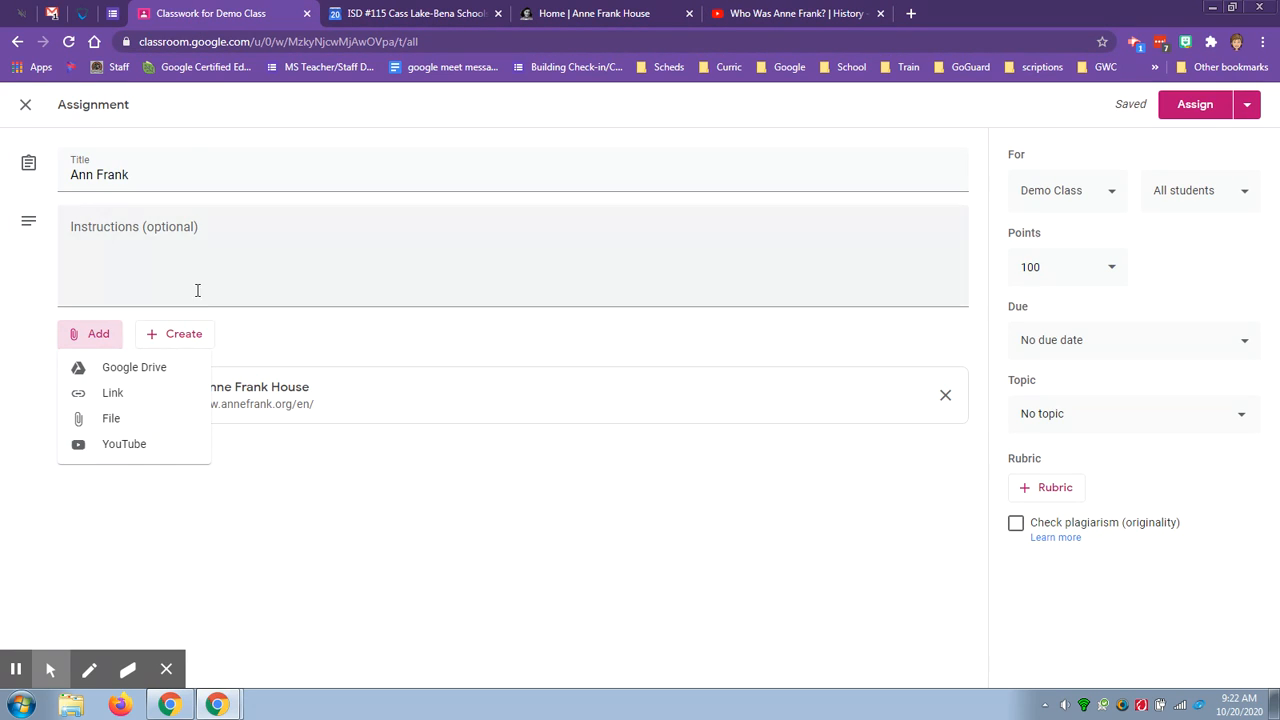
{"action": "left_click", "coordinate": [119, 446]}
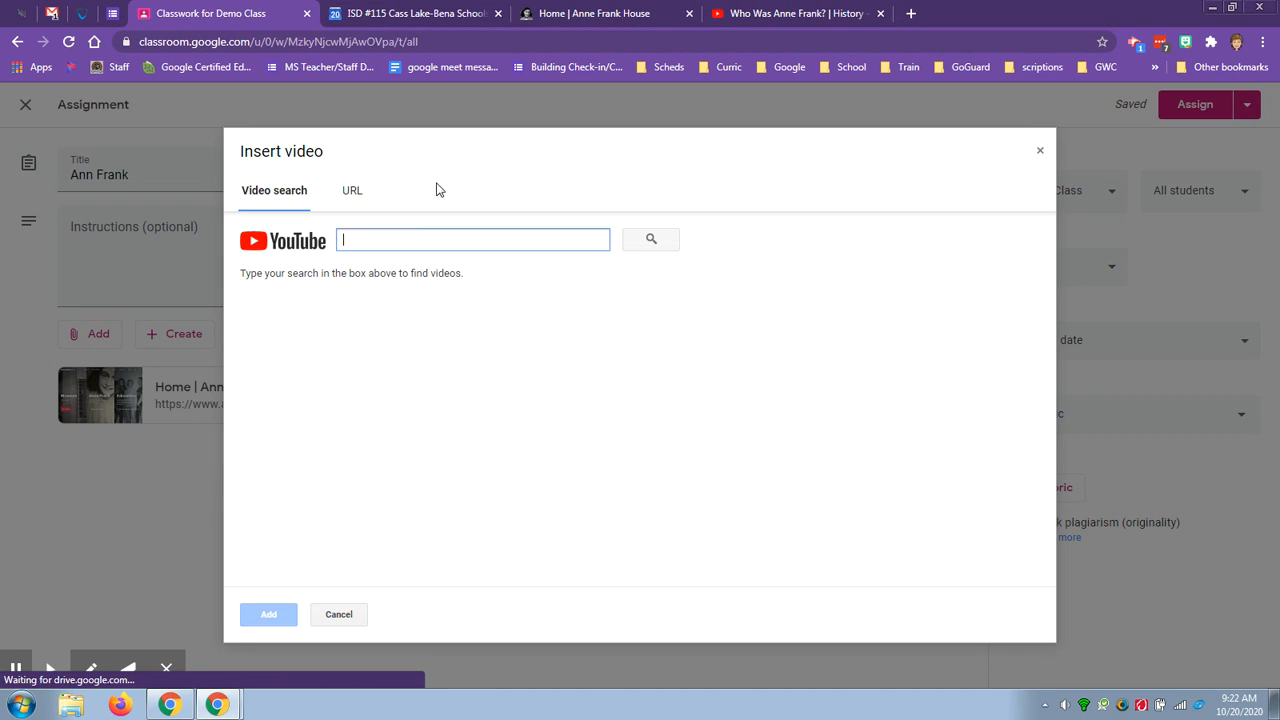
{"action": "left_click", "coordinate": [353, 192]}
{"action": "left_click", "coordinate": [404, 232]}
{"action": "key", "text": "ctrl+v"}
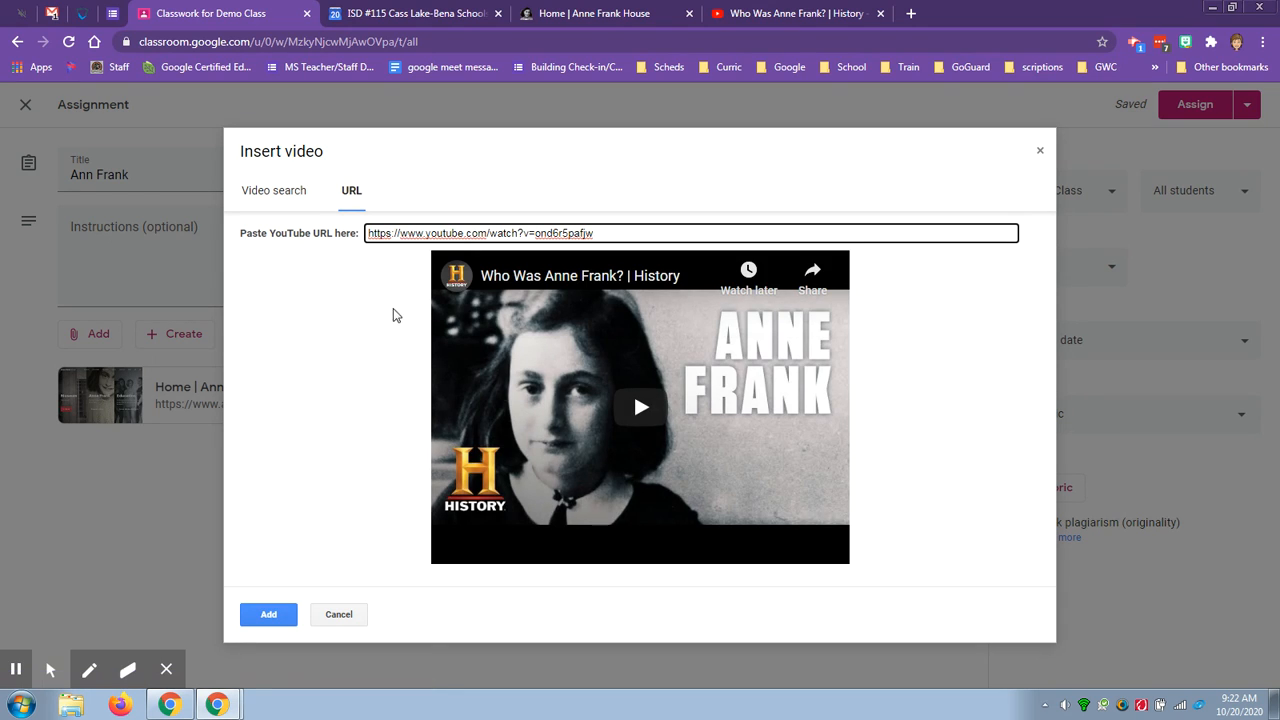
{"action": "left_click", "coordinate": [268, 614]}
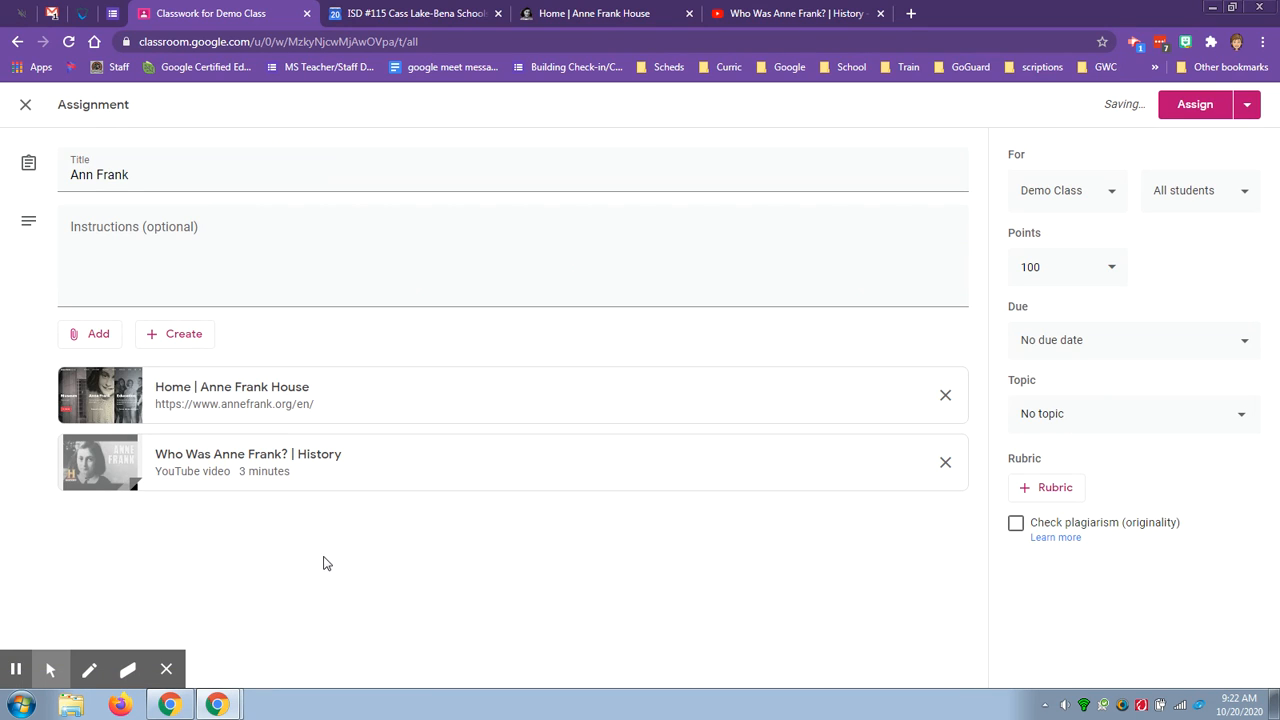
Step: Attach the Google Drive file "ovr-tnyz-bbq (2020-10-14 at 10:33 GMT-7)" and set it to "Make a copy for each student"
{"action": "left_click", "coordinate": [93, 341]}
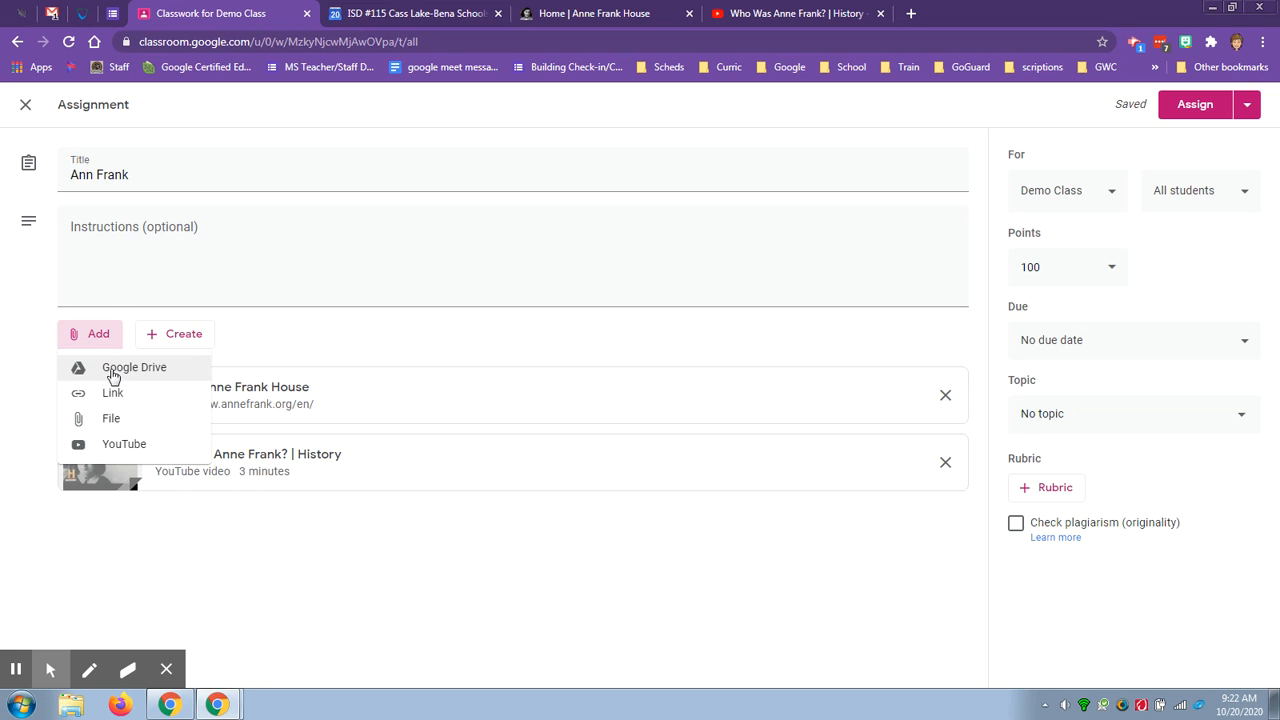
{"action": "left_click", "coordinate": [114, 371]}
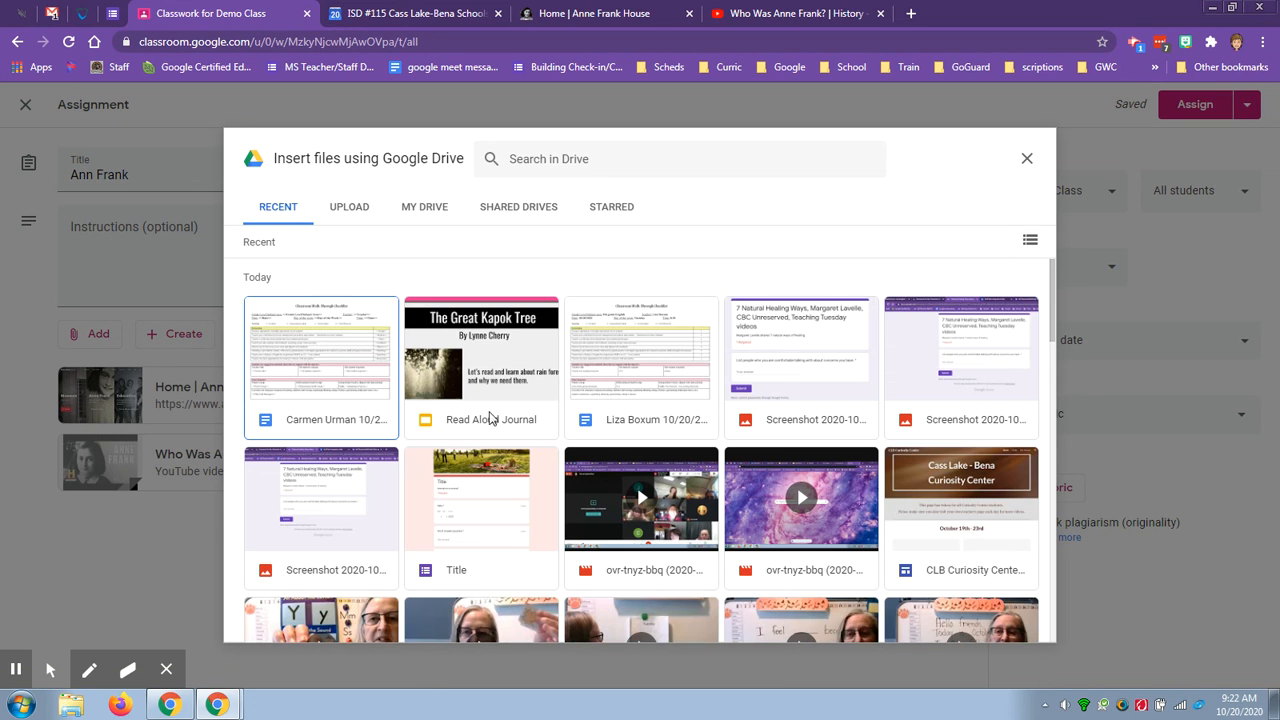
{"action": "scroll", "coordinate": [486, 417], "scroll_direction": "down", "scroll_amount": 10}
{"action": "scroll", "coordinate": [400, 350], "scroll_direction": "up", "scroll_amount": 1}
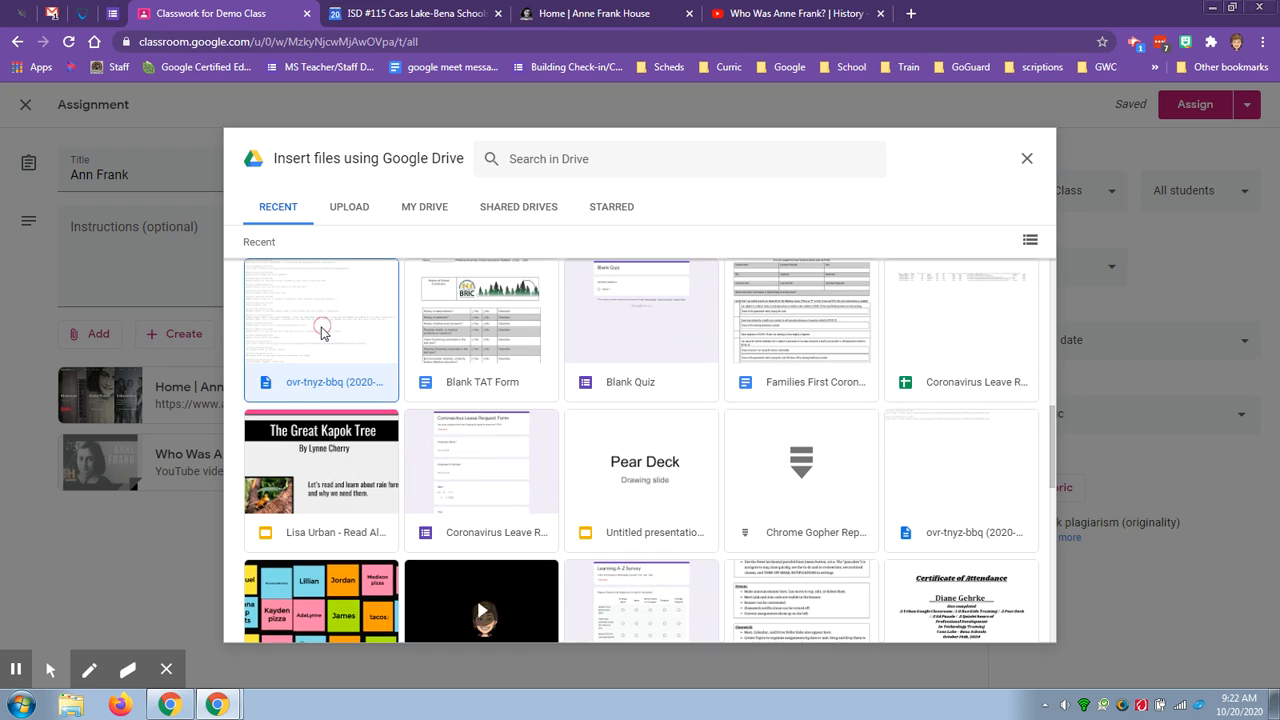
{"action": "left_click", "coordinate": [323, 330]}
{"action": "left_click", "coordinate": [1012, 623]}
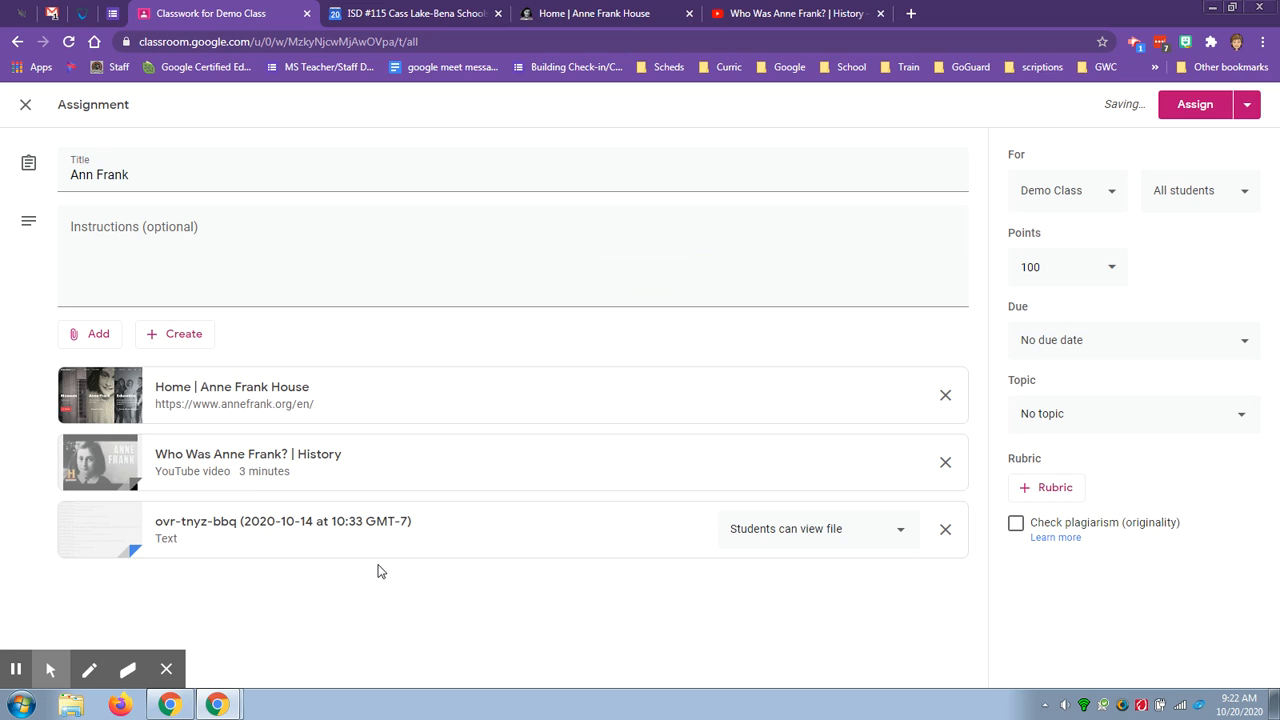
{"action": "left_click", "coordinate": [789, 537]}
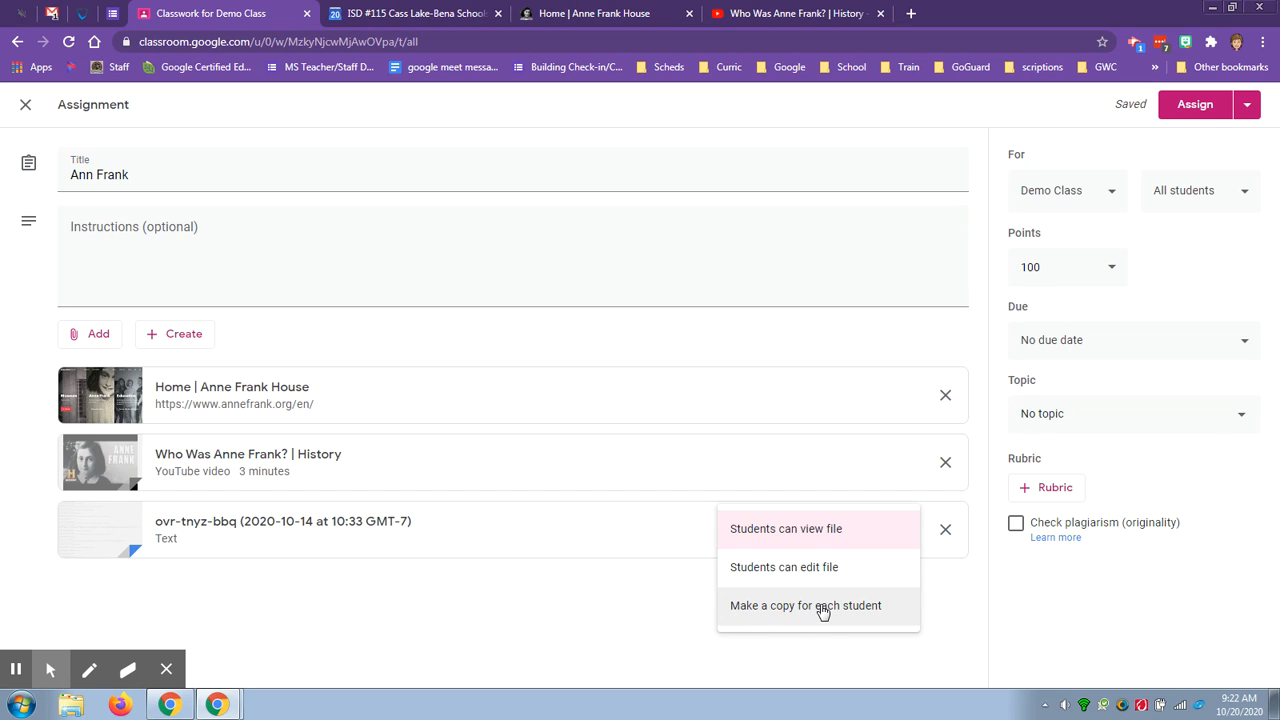
{"action": "left_click", "coordinate": [766, 610]}
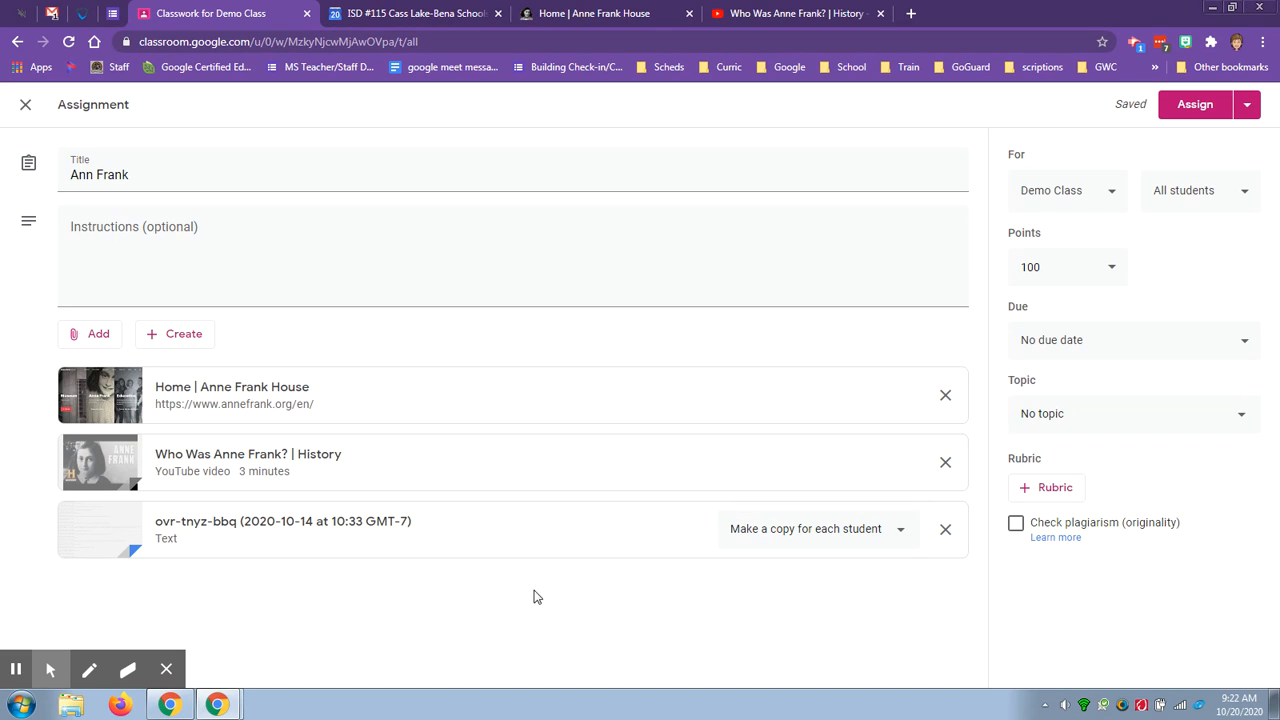
Step: Set the assignment's points to 10 and its due date to Fri, Oct 23
{"action": "left_click", "coordinate": [1047, 270]}
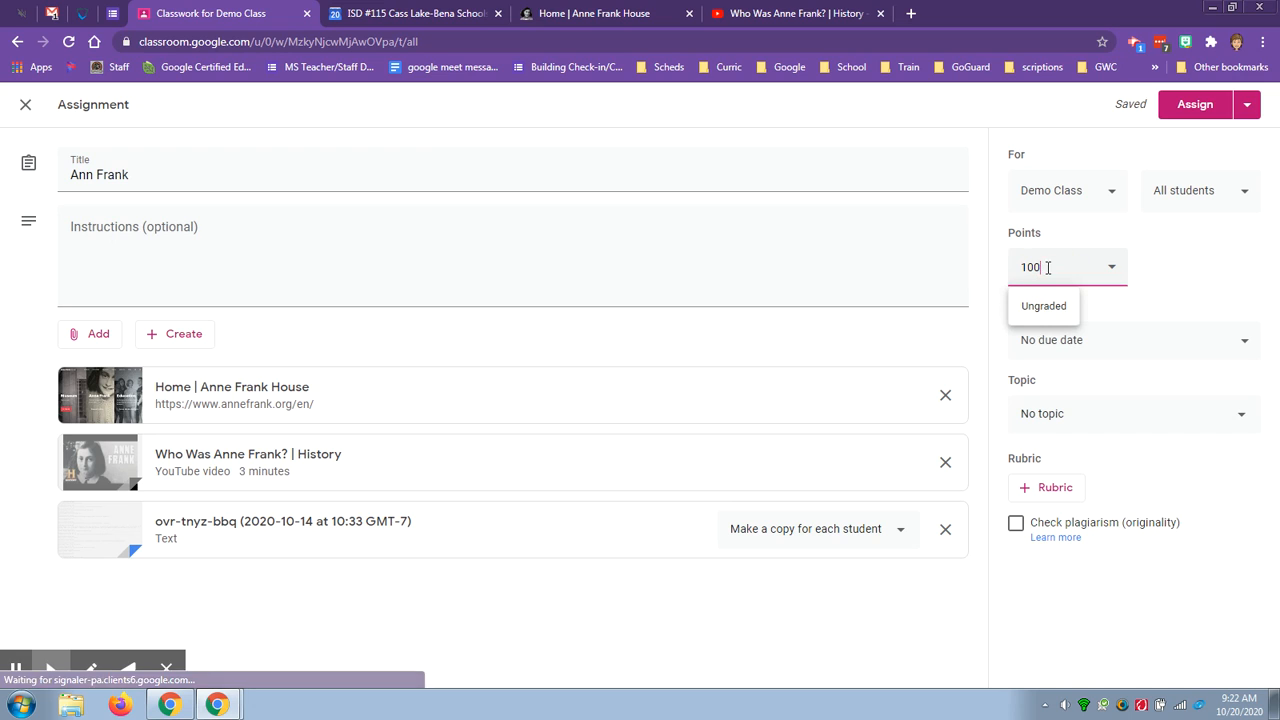
{"action": "left_click", "coordinate": [1108, 350]}
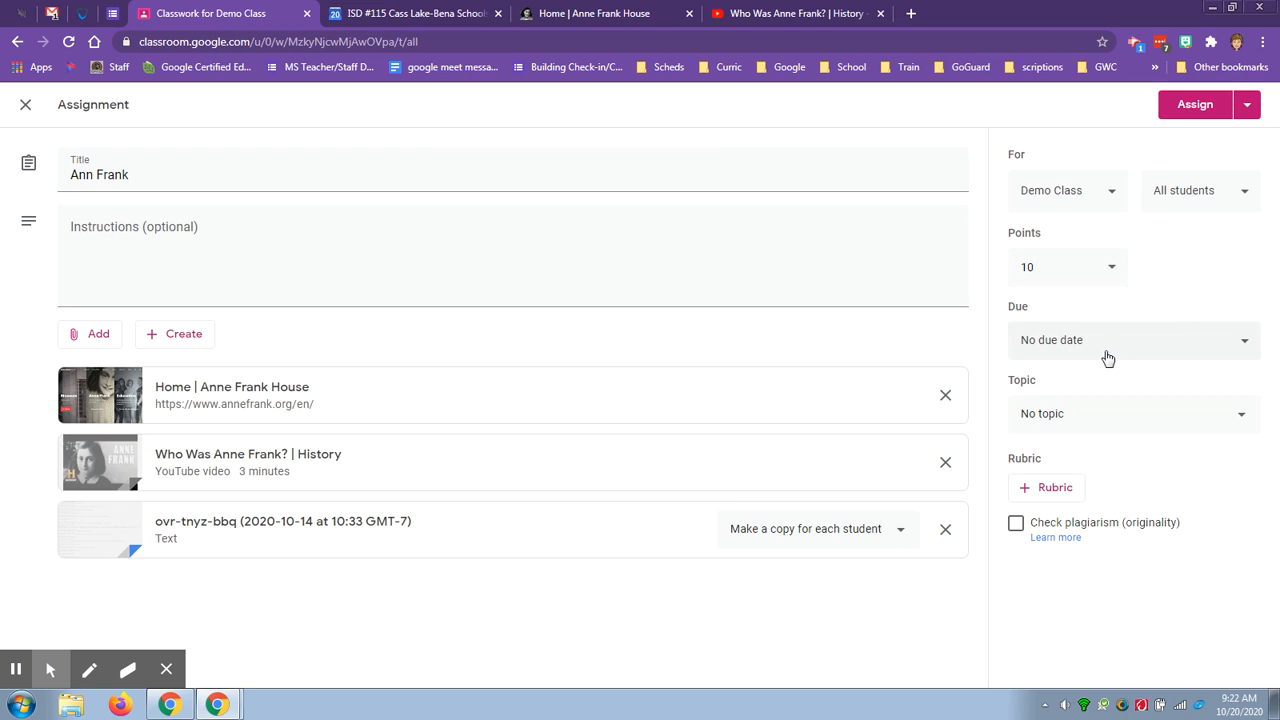
{"action": "left_click", "coordinate": [1132, 413]}
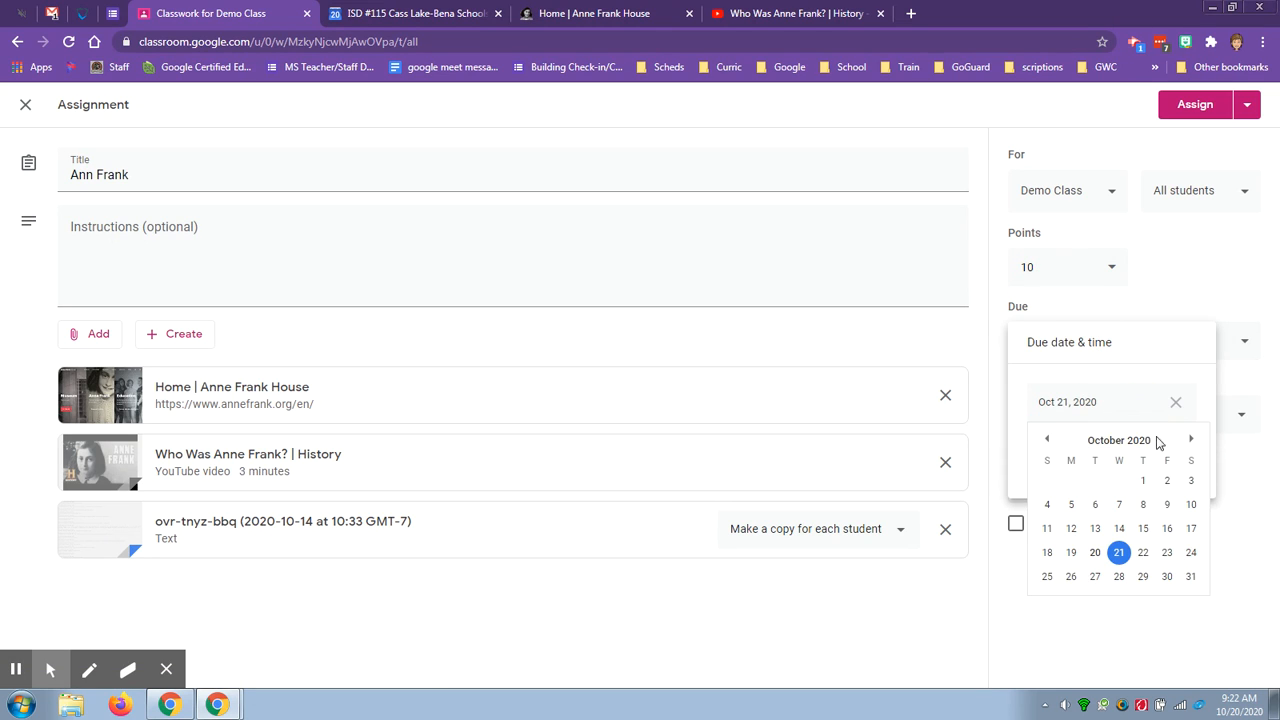
{"action": "left_click", "coordinate": [1167, 553]}
{"action": "left_click", "coordinate": [1208, 322]}
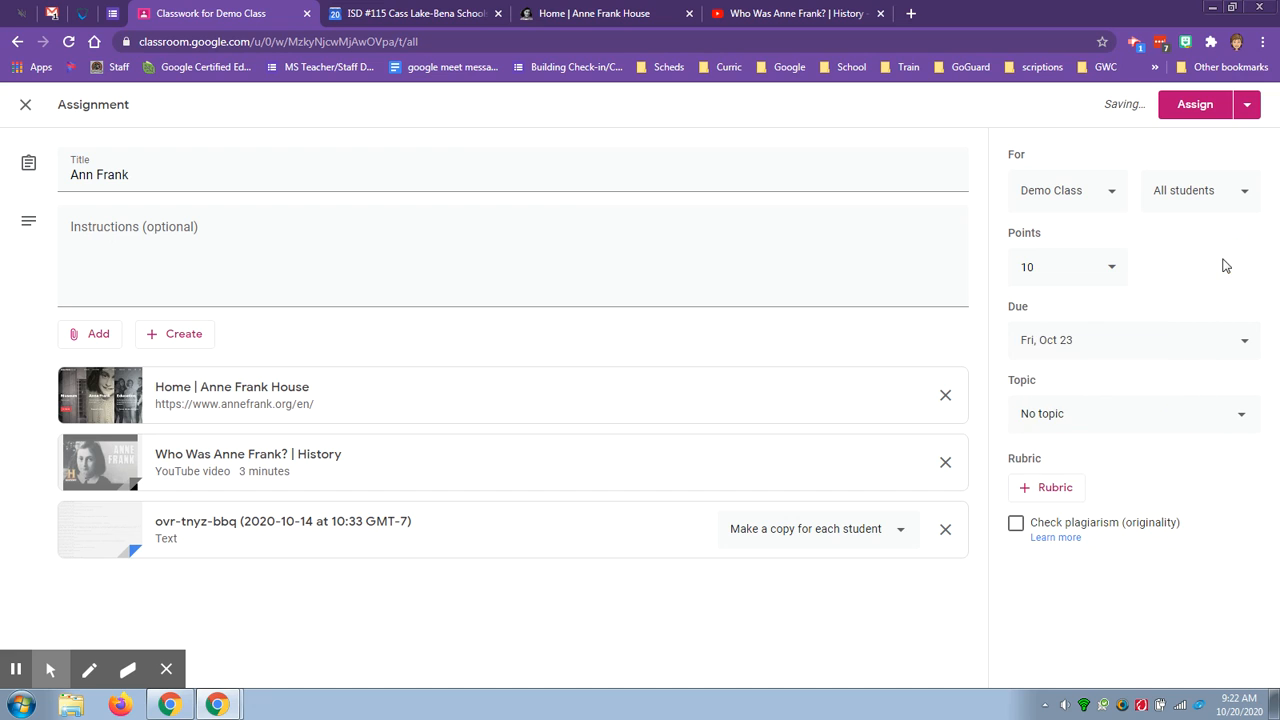
Step: File the assignment under the Practice topic and review the other classes it could be posted to, keeping only Demo Class
{"action": "left_click", "coordinate": [1066, 413]}
{"action": "left_click", "coordinate": [1046, 542]}
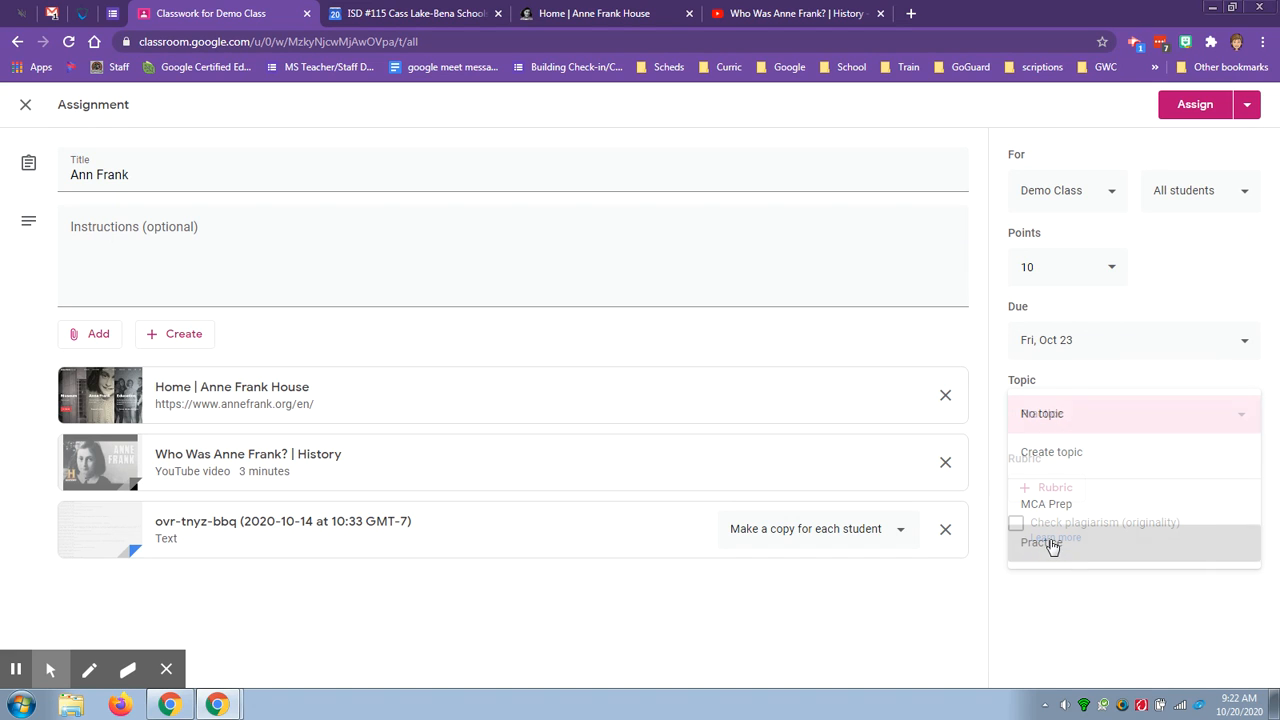
{"action": "left_click", "coordinate": [1061, 195]}
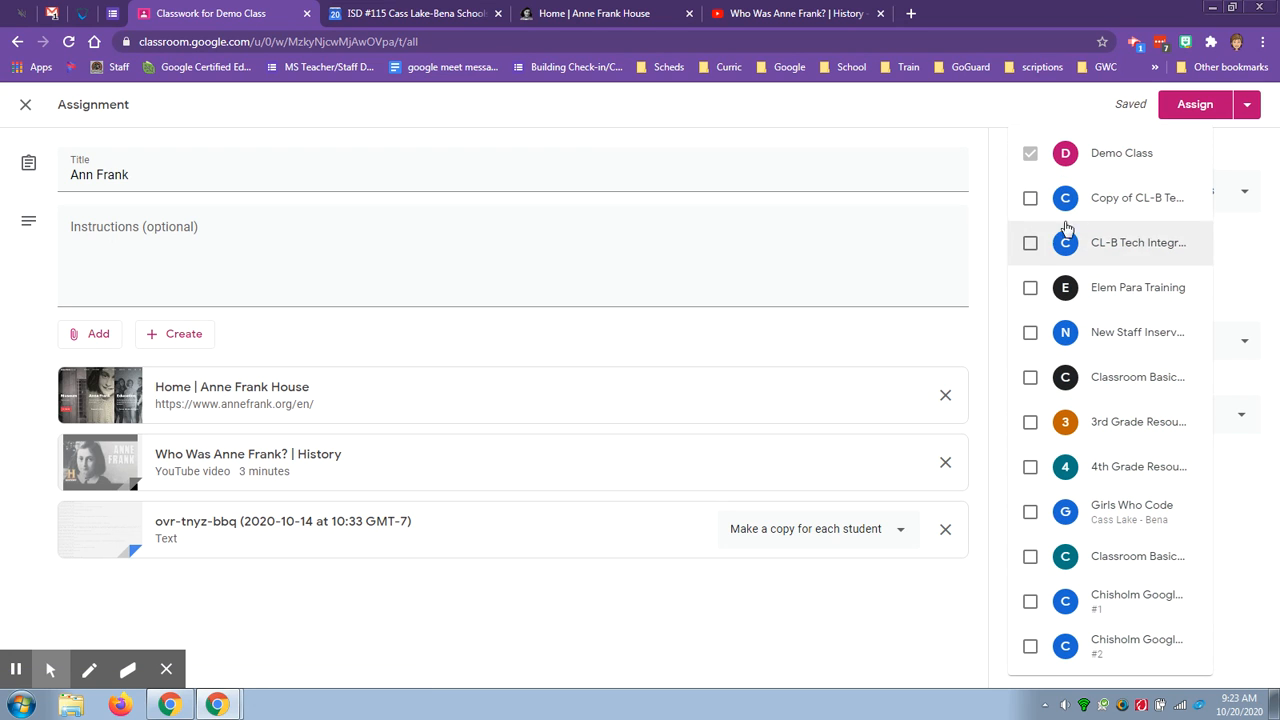
{"action": "left_click", "coordinate": [1229, 273]}
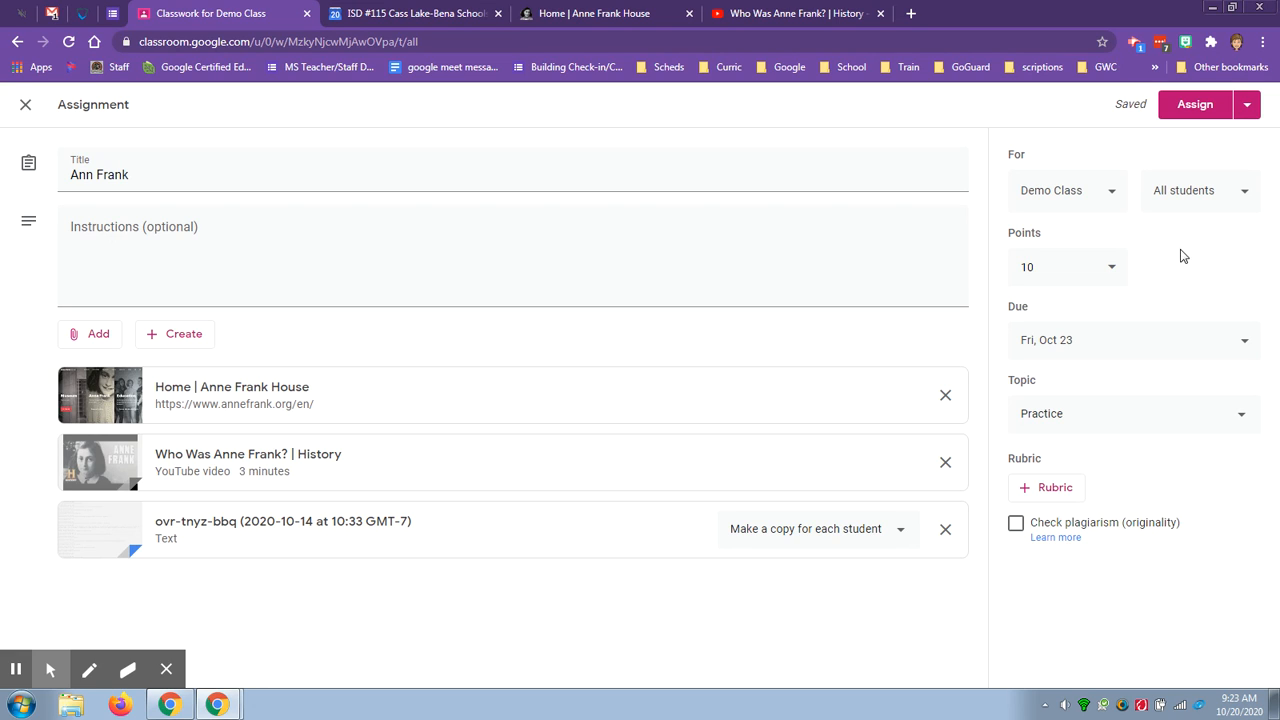
Step: Exclude the last listed student so the assignment goes to one student only, and assign it immediately
{"action": "left_click", "coordinate": [1220, 196]}
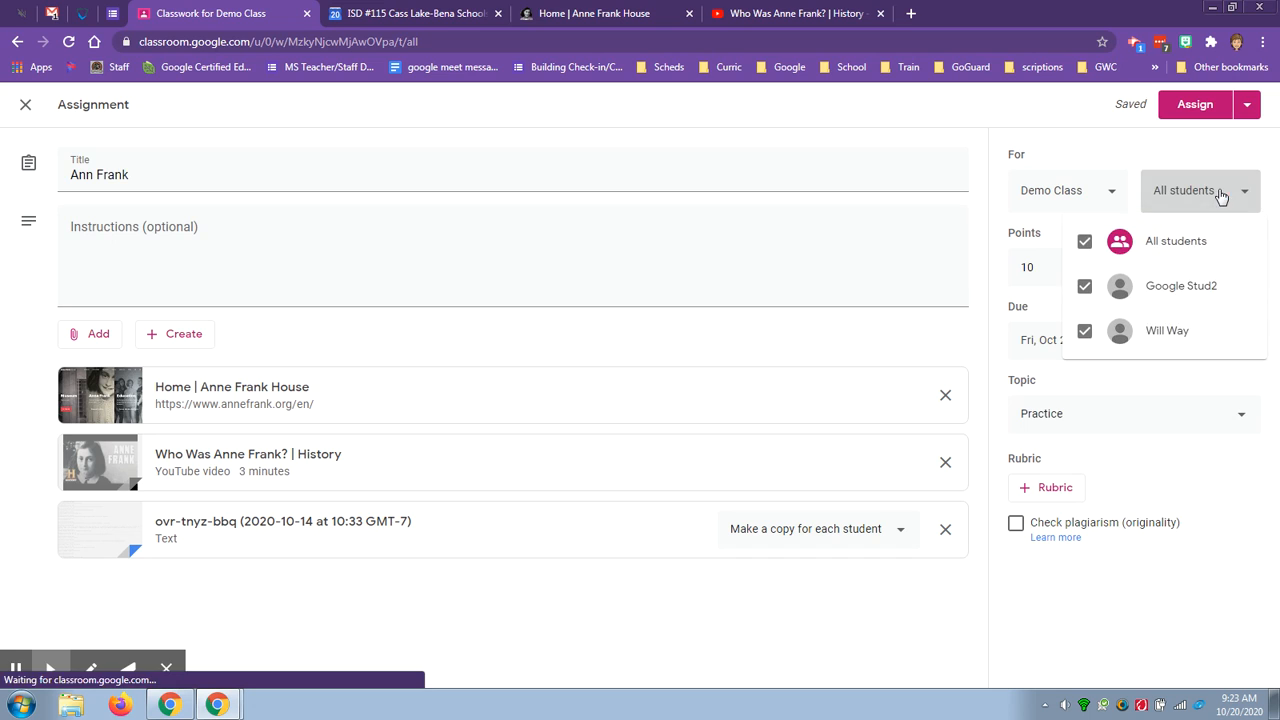
{"action": "left_click", "coordinate": [1085, 331]}
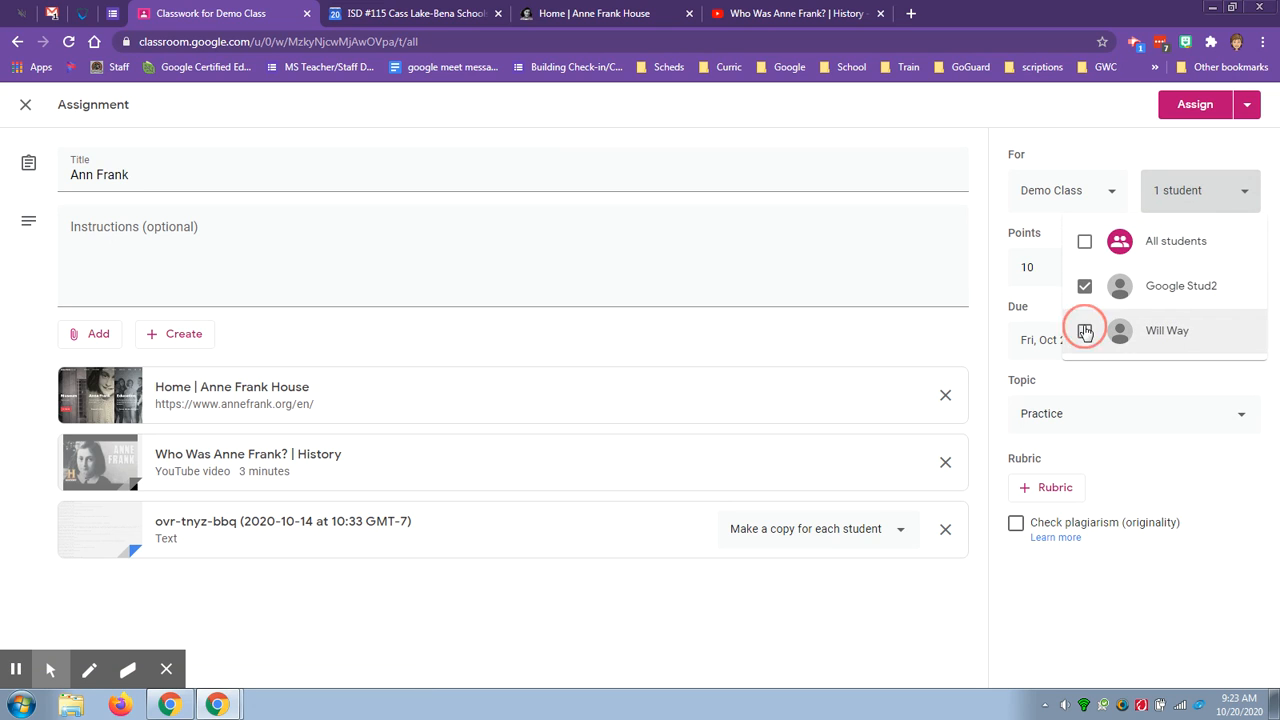
{"action": "left_click", "coordinate": [1125, 145]}
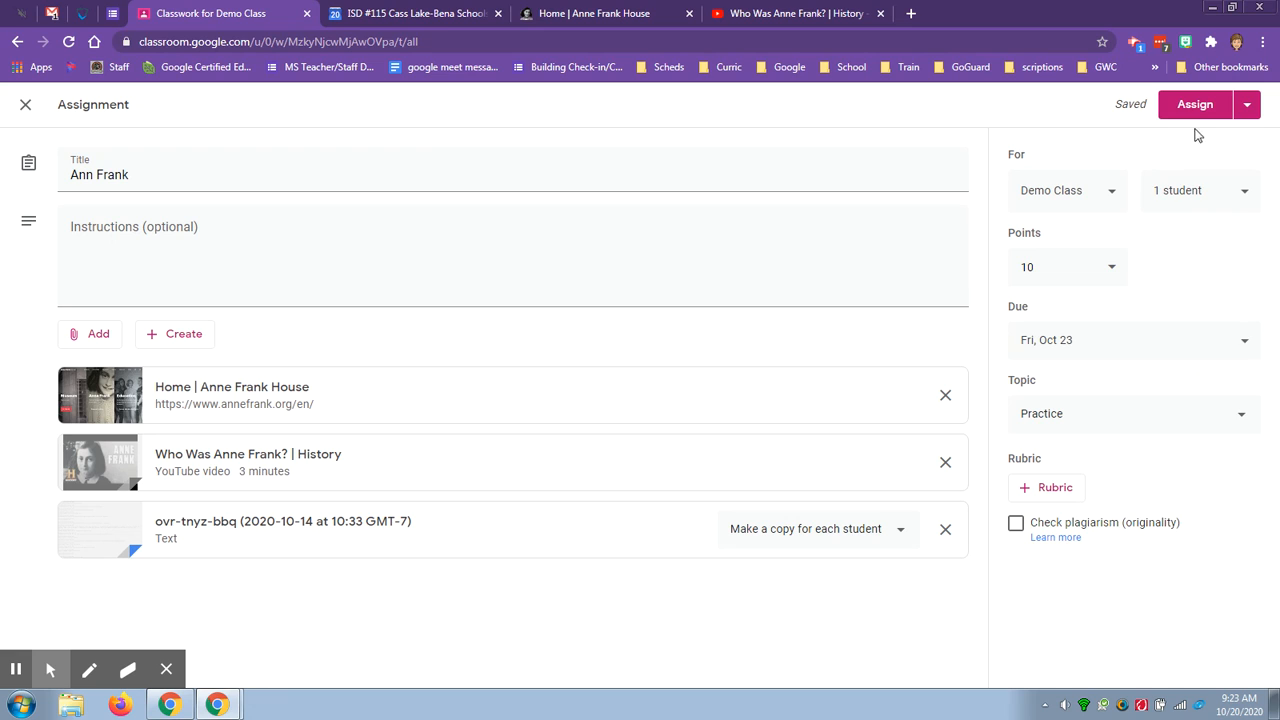
{"action": "left_click", "coordinate": [1246, 104]}
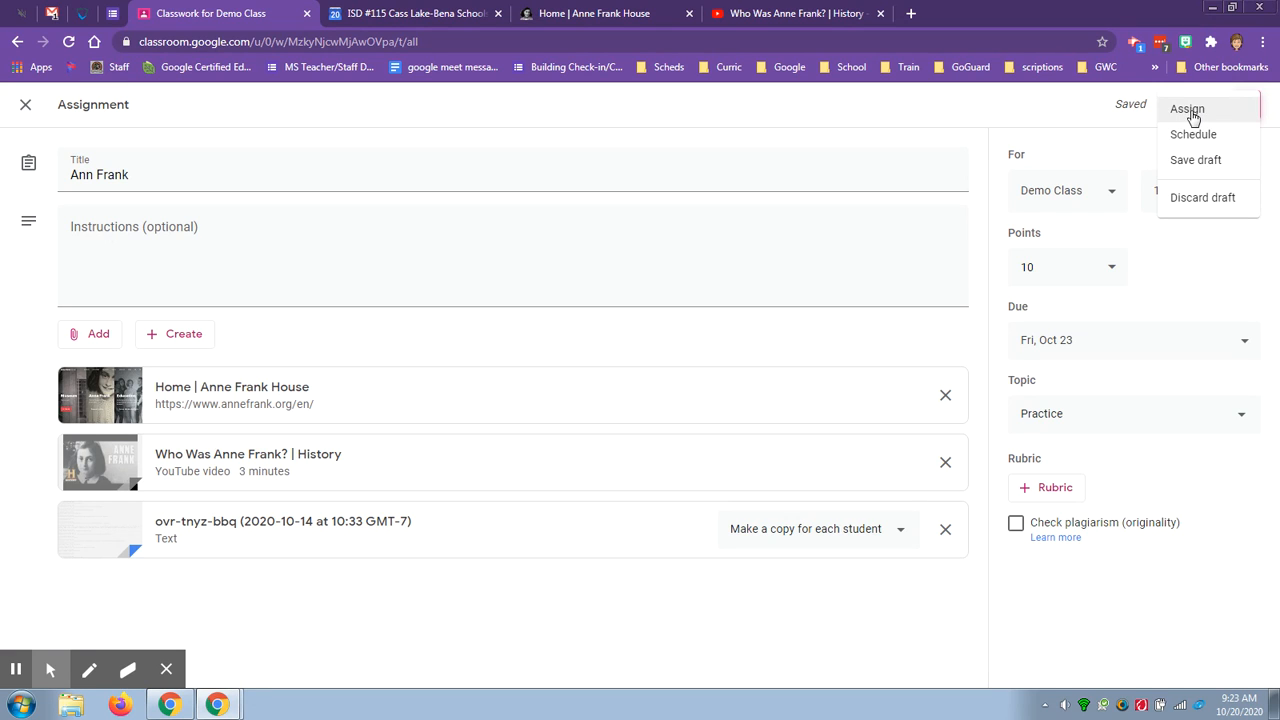
{"action": "left_click", "coordinate": [1192, 117]}
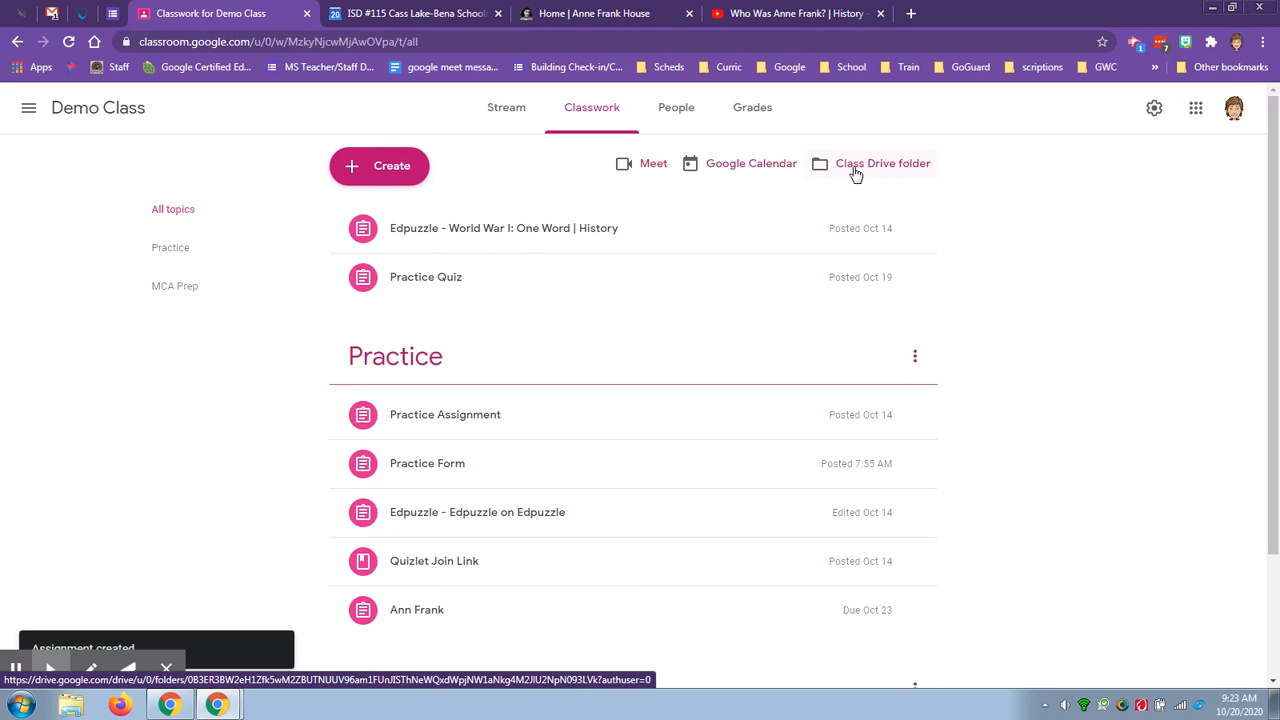
Step: Switch to the student account's Demo Class window and open the full Ann Frank assignment page
{"action": "mouse_move", "coordinate": [226, 707]}
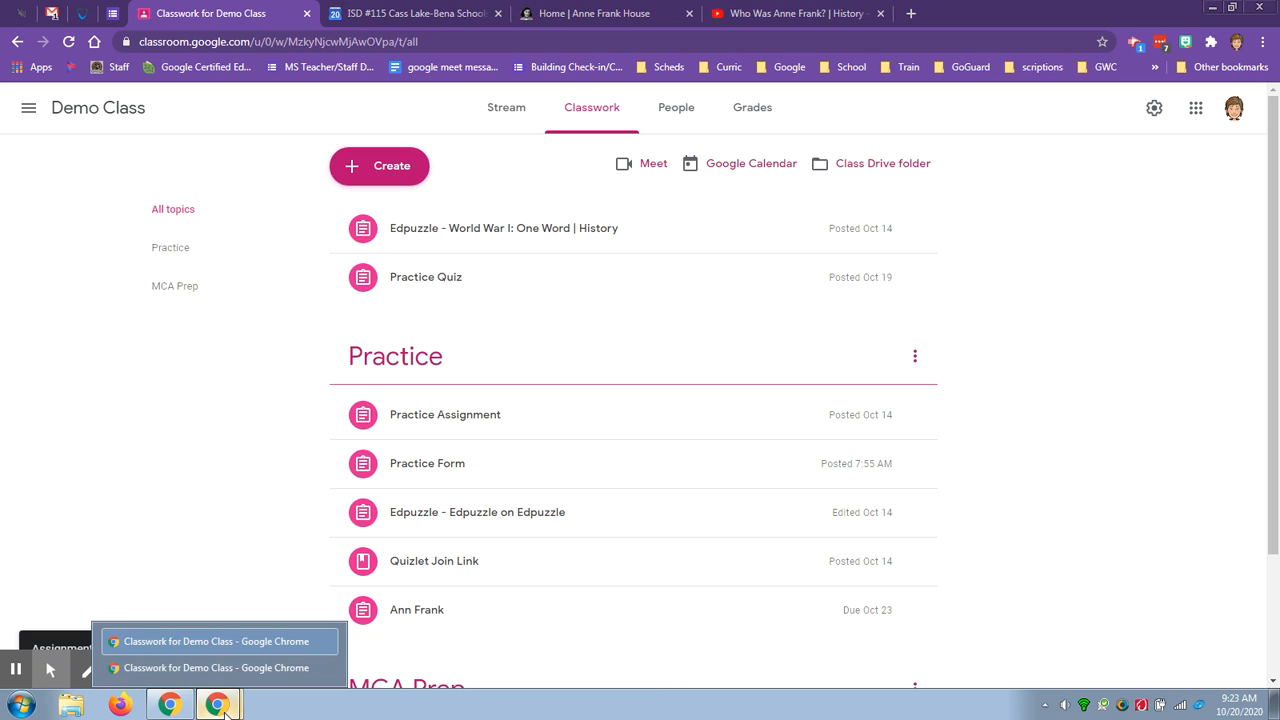
{"action": "left_click", "coordinate": [216, 667]}
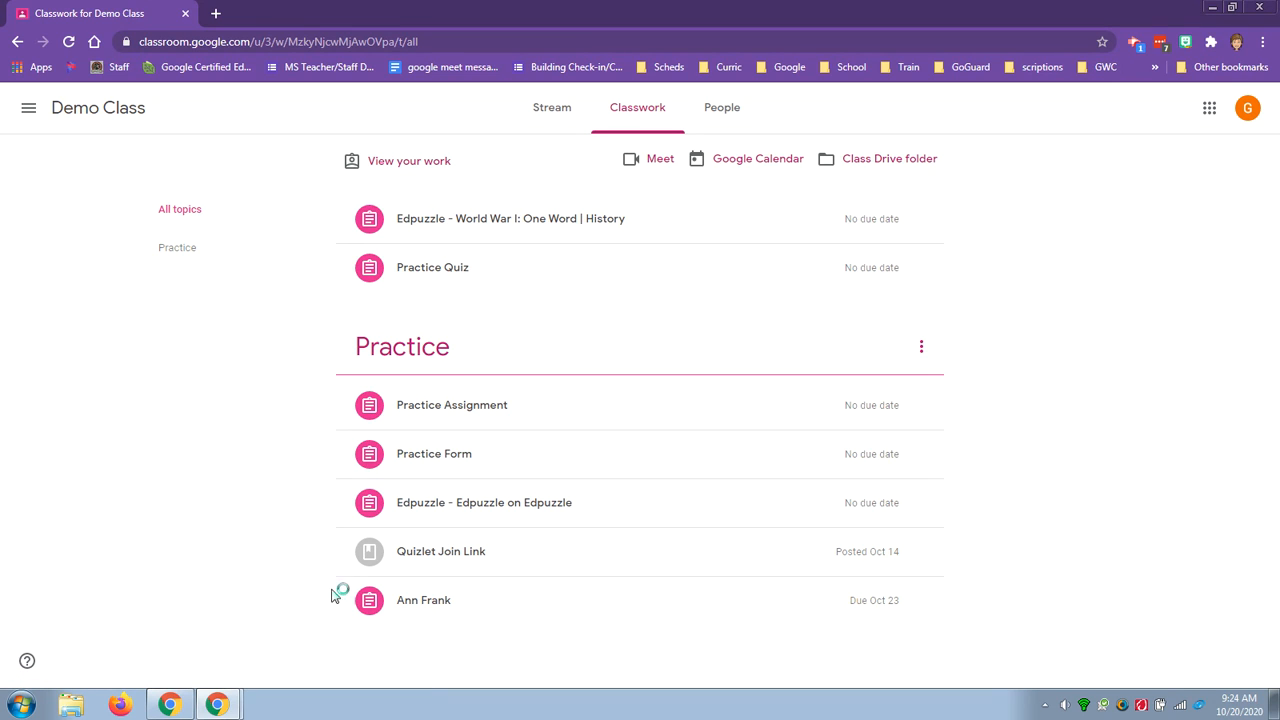
{"action": "left_click", "coordinate": [427, 605]}
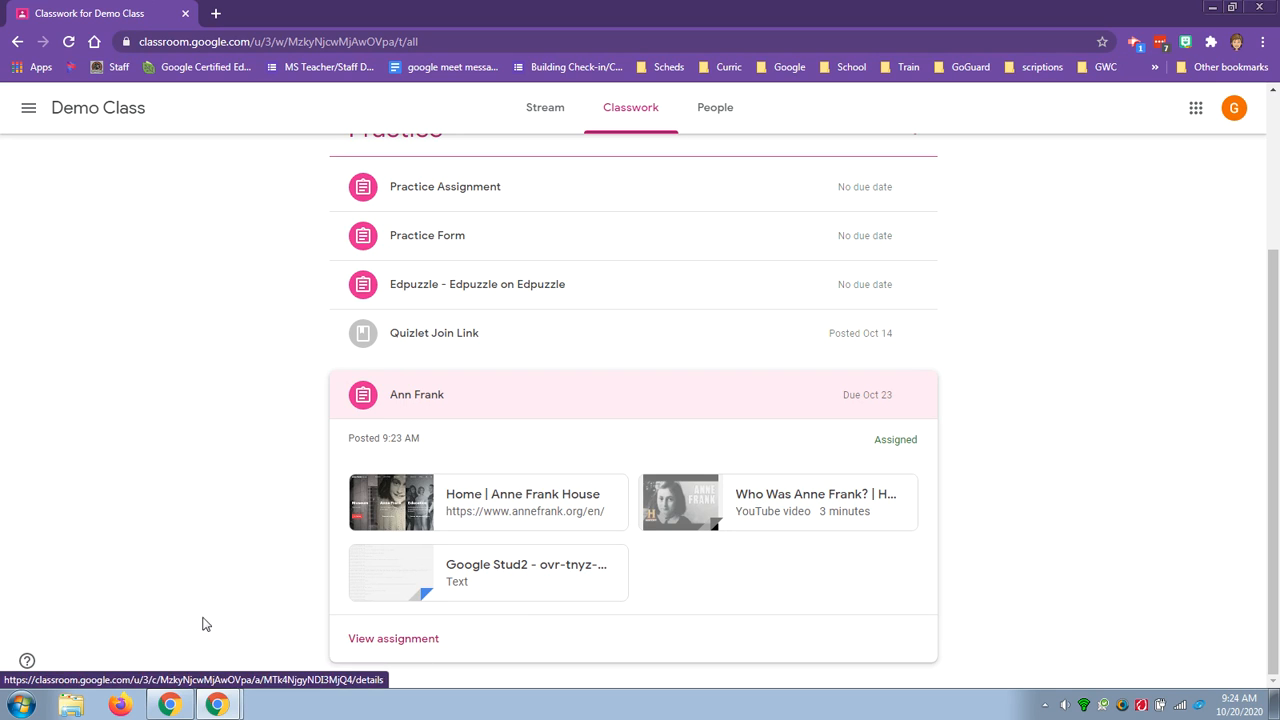
{"action": "left_click", "coordinate": [400, 641]}
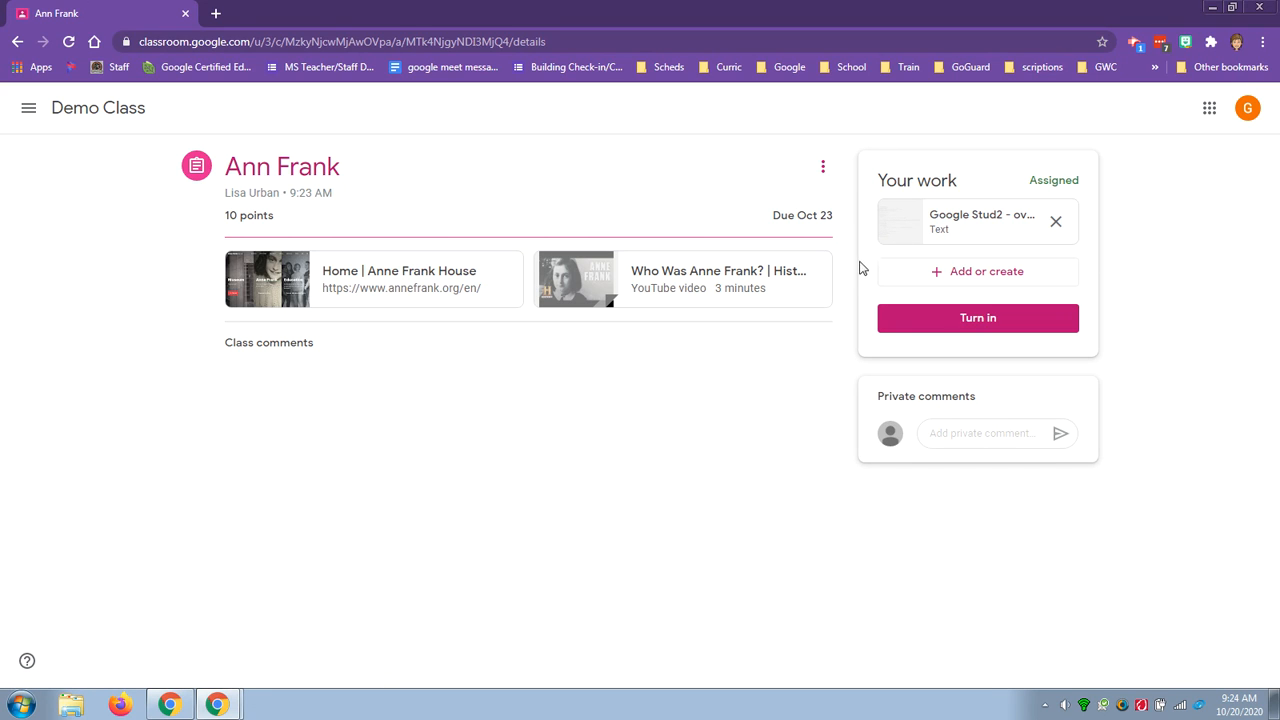
Step: Add a new Google Docs file to the student's work, write "Dfghjk ghjk." in it, and close the document
{"action": "left_click", "coordinate": [974, 279]}
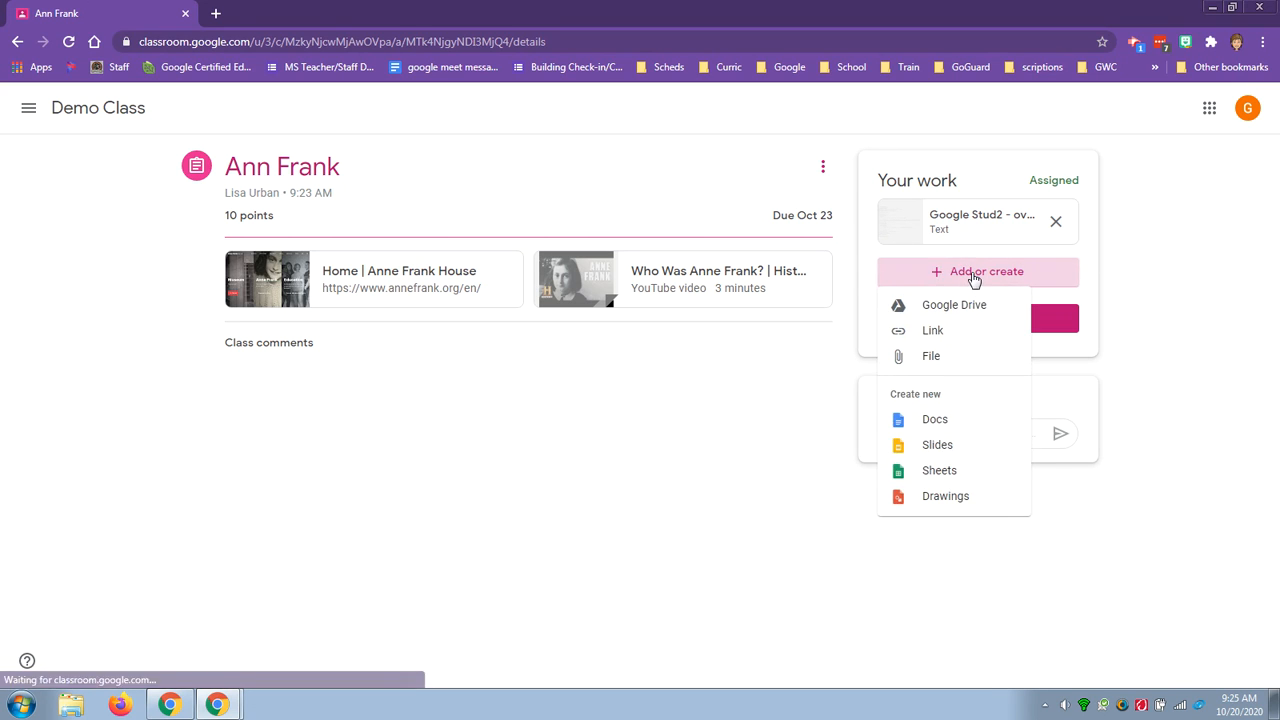
{"action": "left_click", "coordinate": [931, 424]}
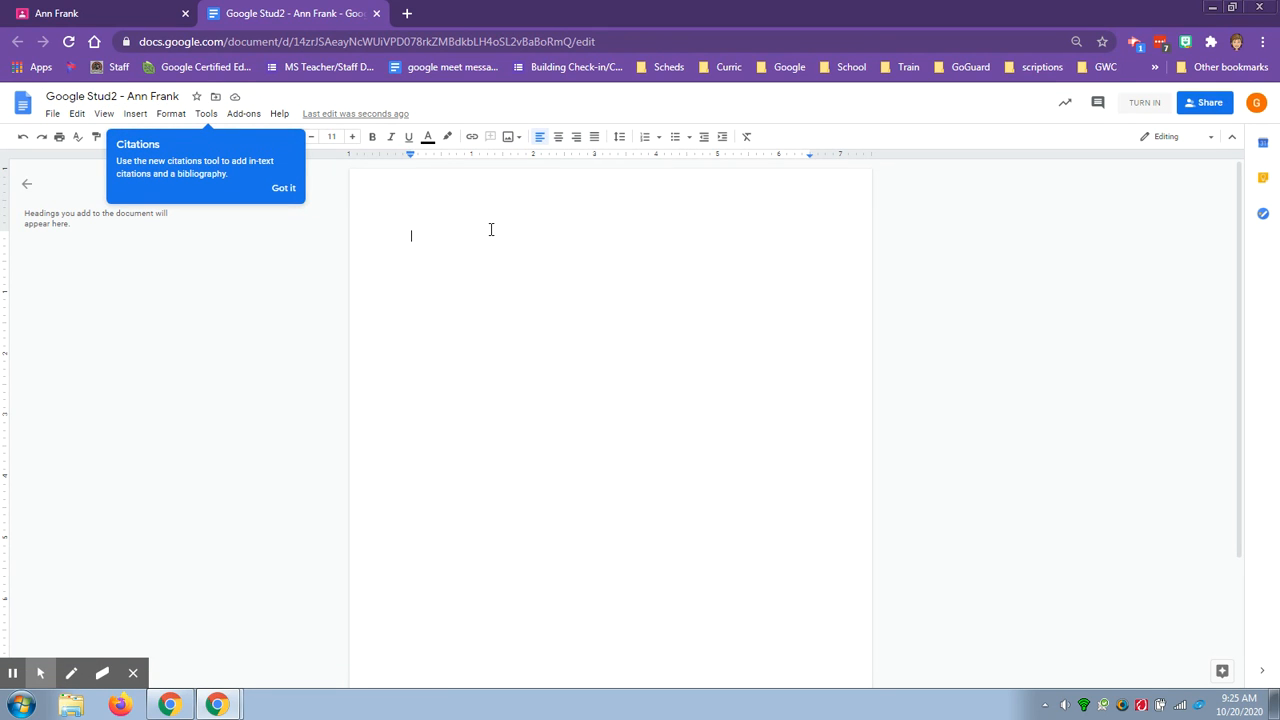
{"action": "type", "text": "Dfghjk ghjk."}
{"action": "left_click", "coordinate": [377, 14]}
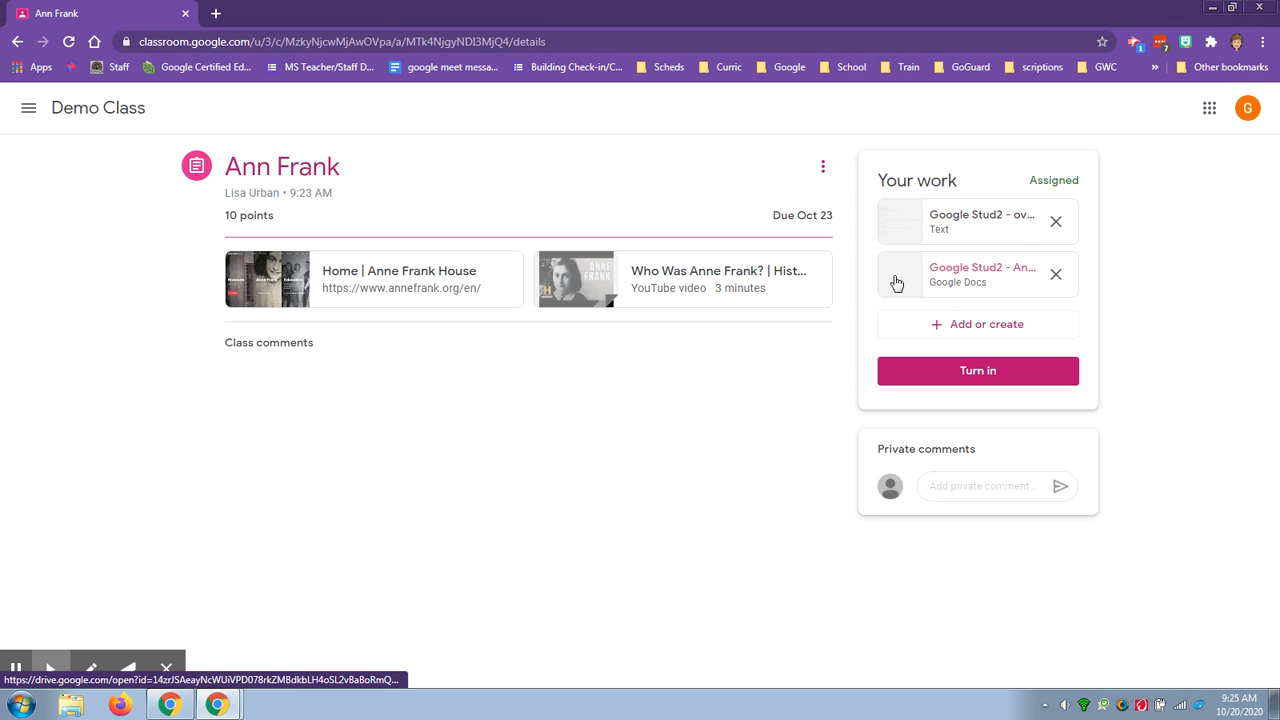
Step: Turn in both attachments for the Ann Frank assignment and go back to the student's classes overview
{"action": "left_click", "coordinate": [975, 377]}
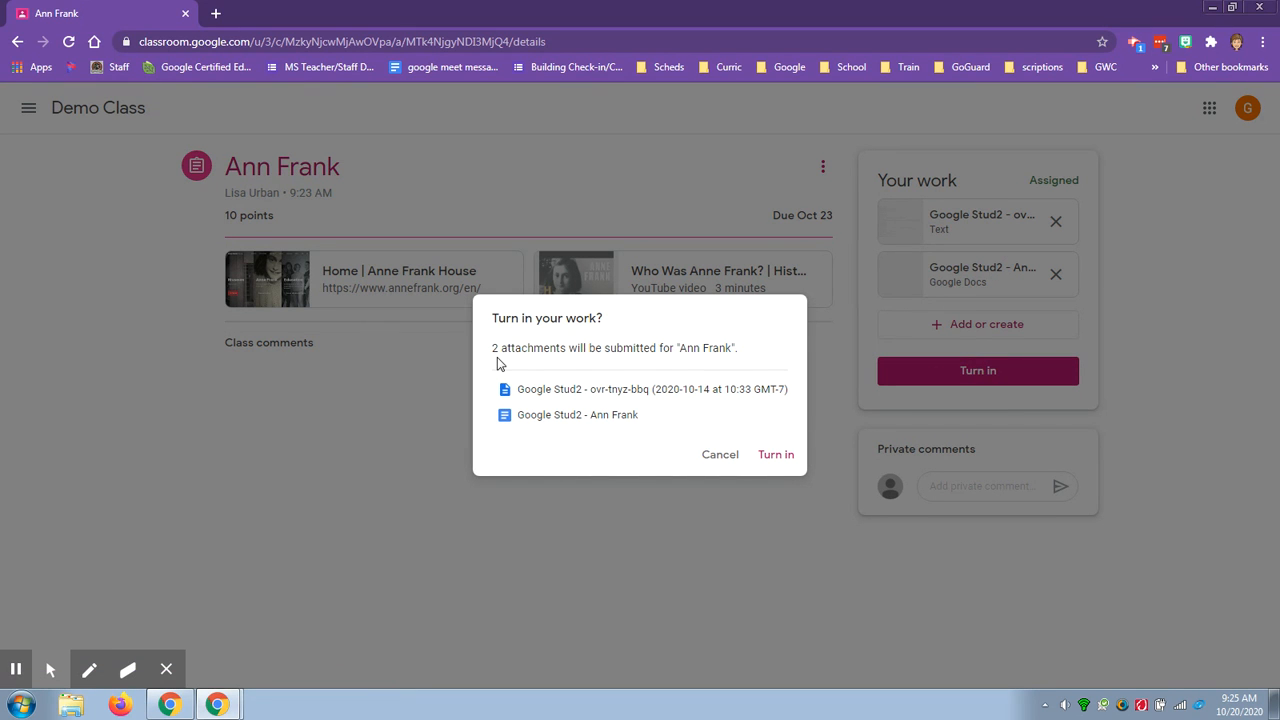
{"action": "left_click", "coordinate": [777, 455]}
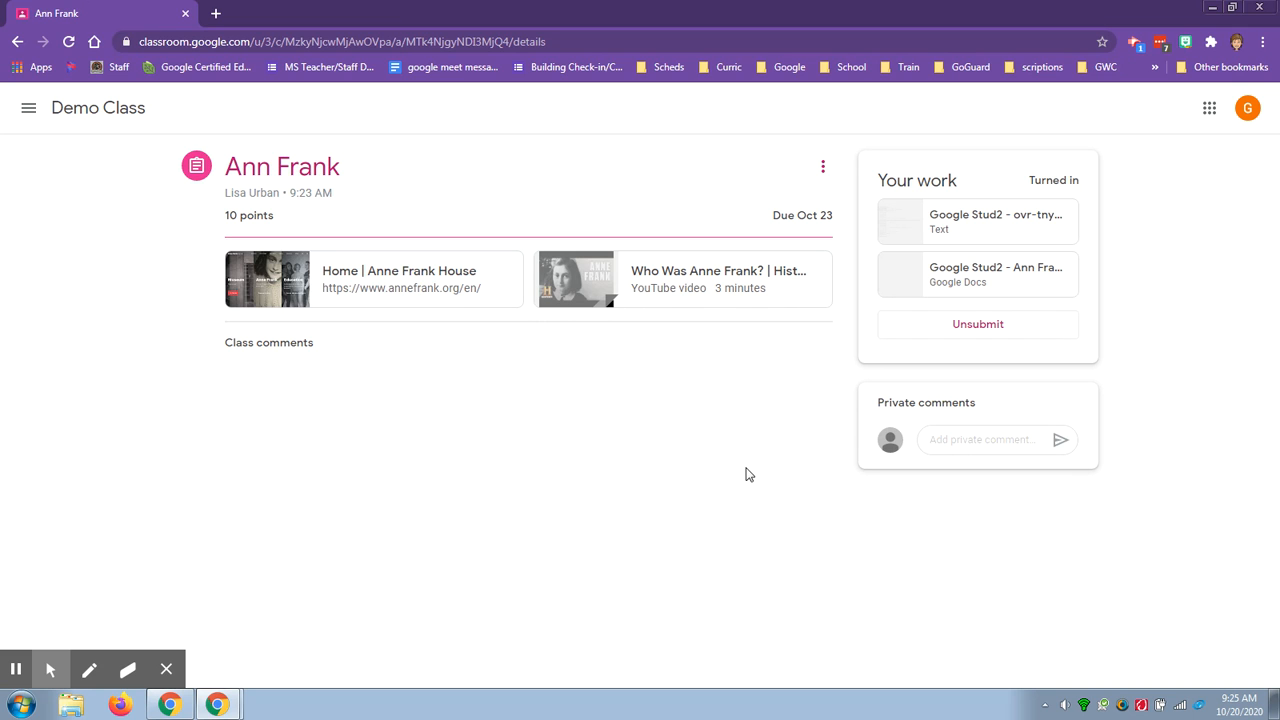
{"action": "left_click", "coordinate": [29, 108]}
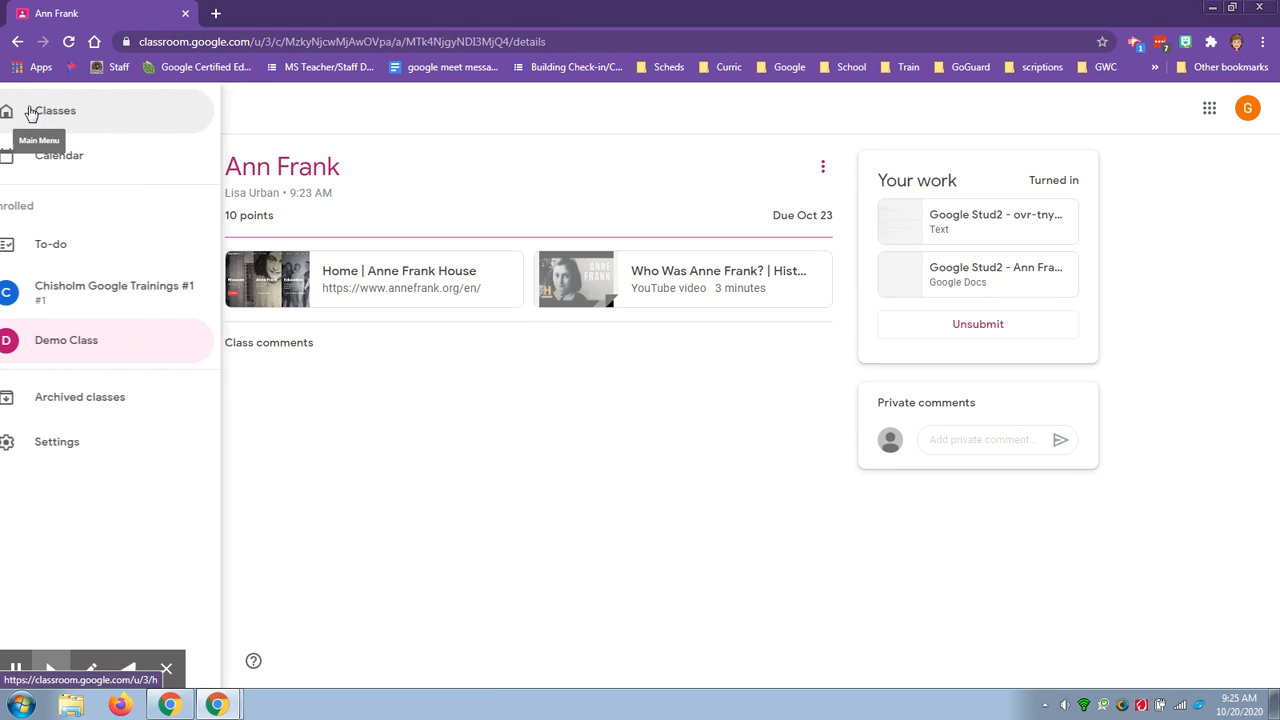
{"action": "left_click", "coordinate": [60, 109]}
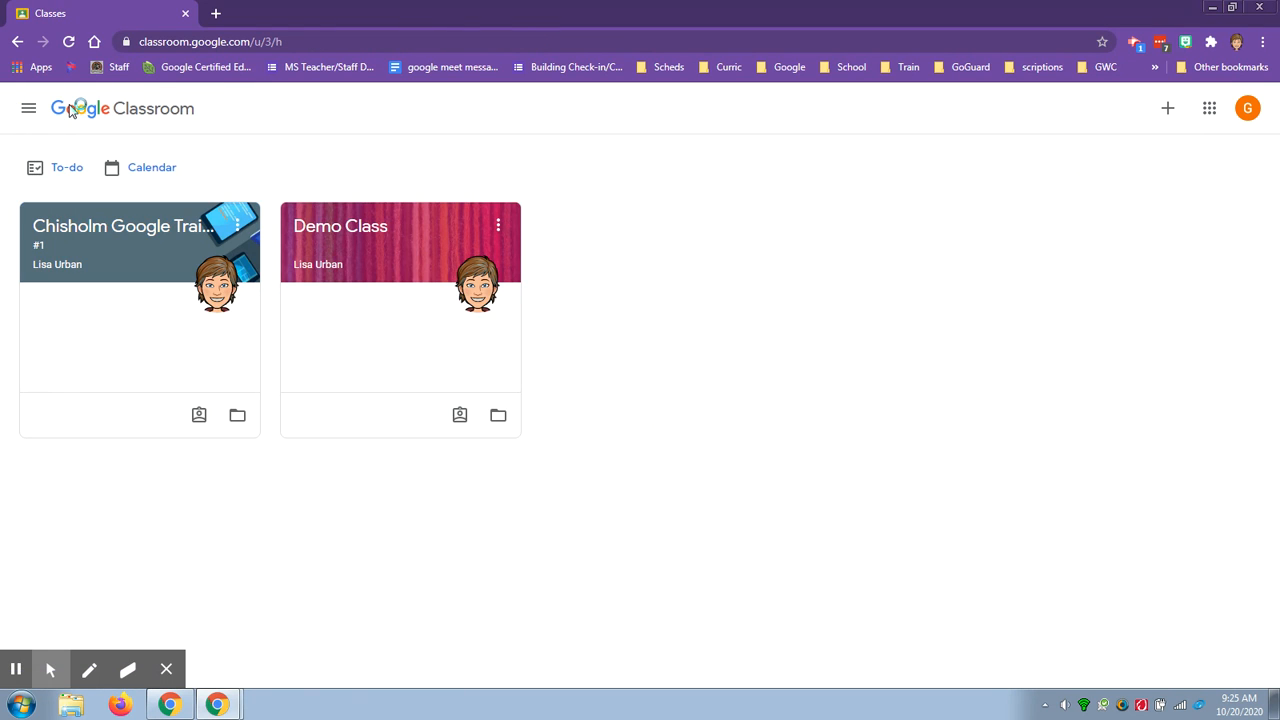
Step: Switch back to the teacher's Demo Class window and open the turned-in student work for the Ann Frank assignment
{"action": "left_click", "coordinate": [1212, 7]}
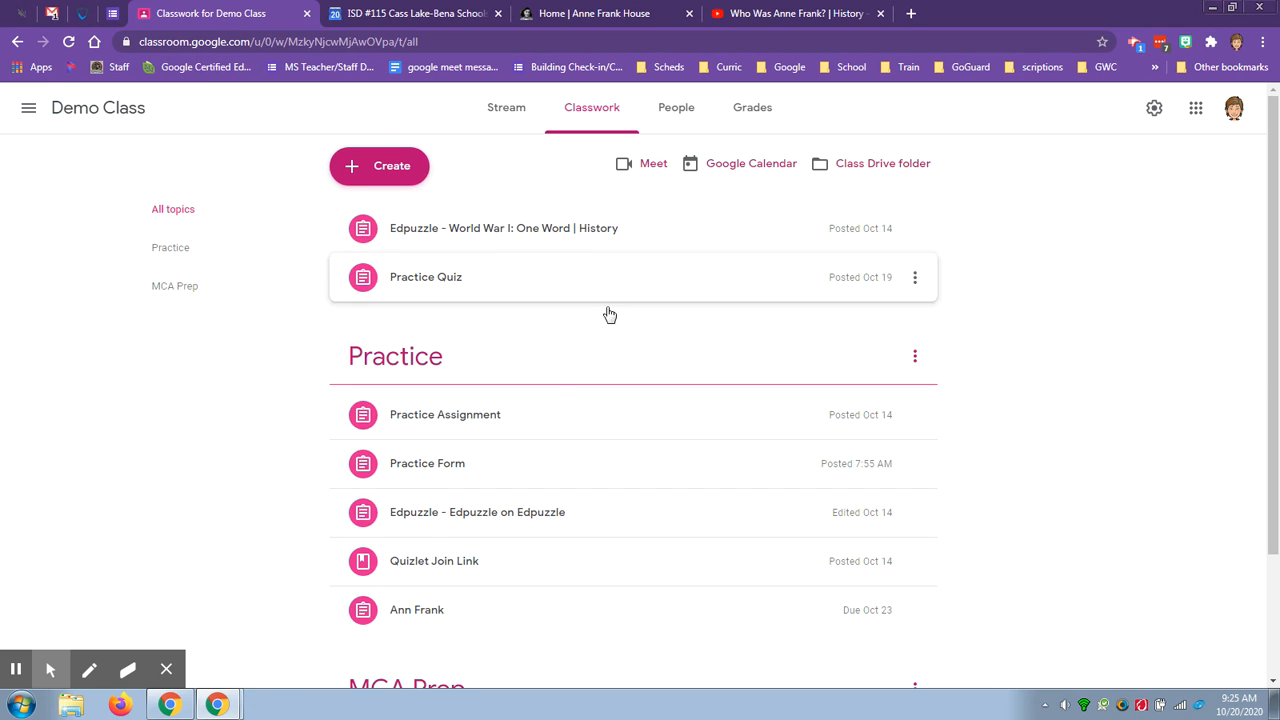
{"action": "left_click", "coordinate": [29, 108]}
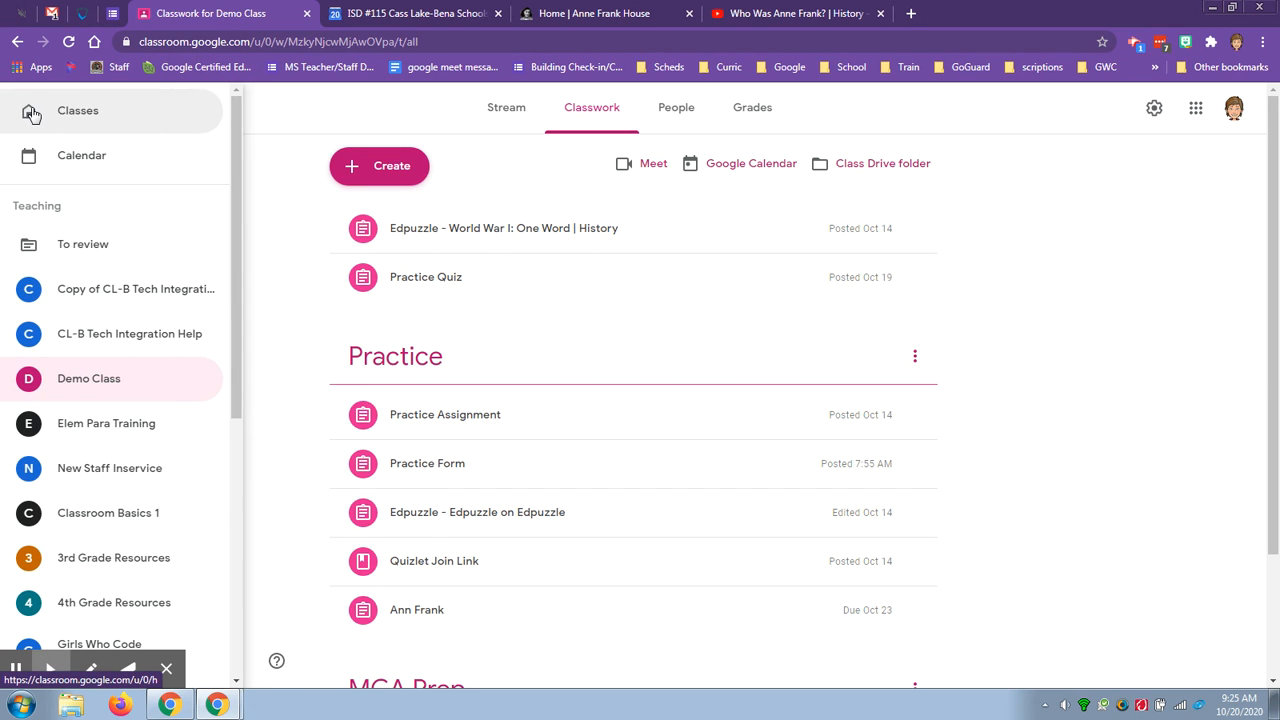
{"action": "left_click", "coordinate": [267, 108]}
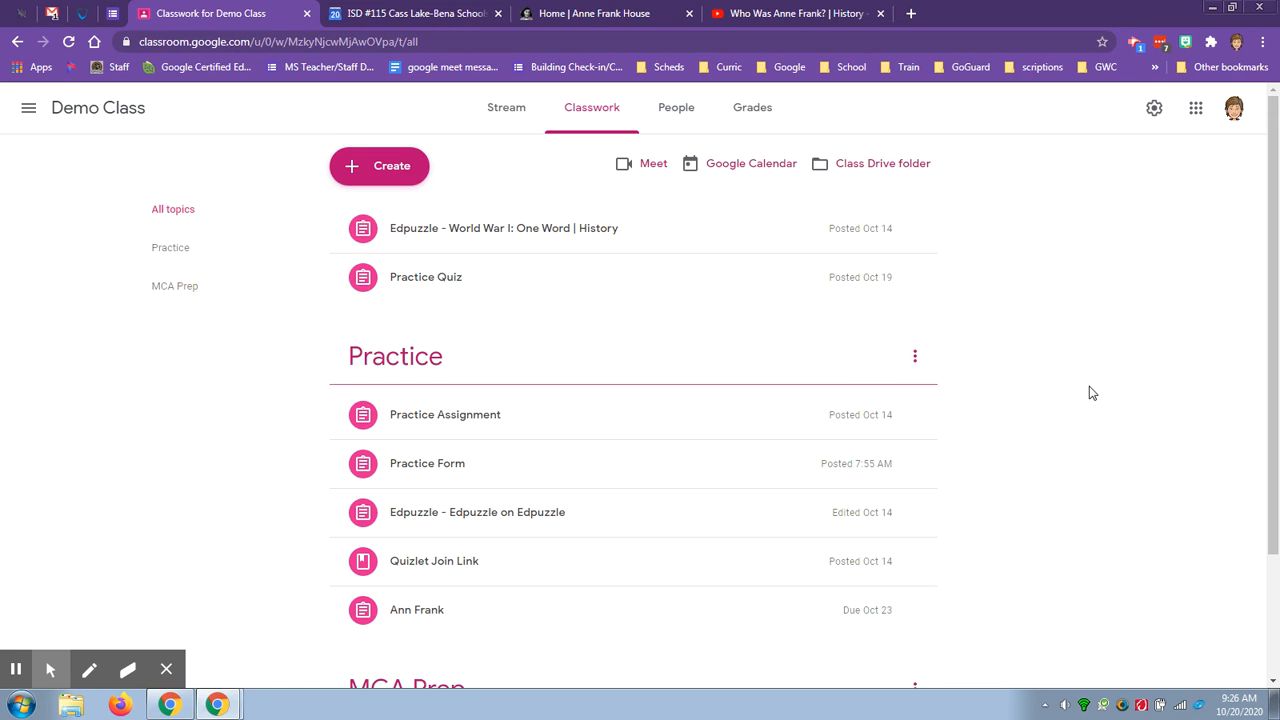
{"action": "scroll", "coordinate": [1092, 393], "scroll_direction": "down", "scroll_amount": 2}
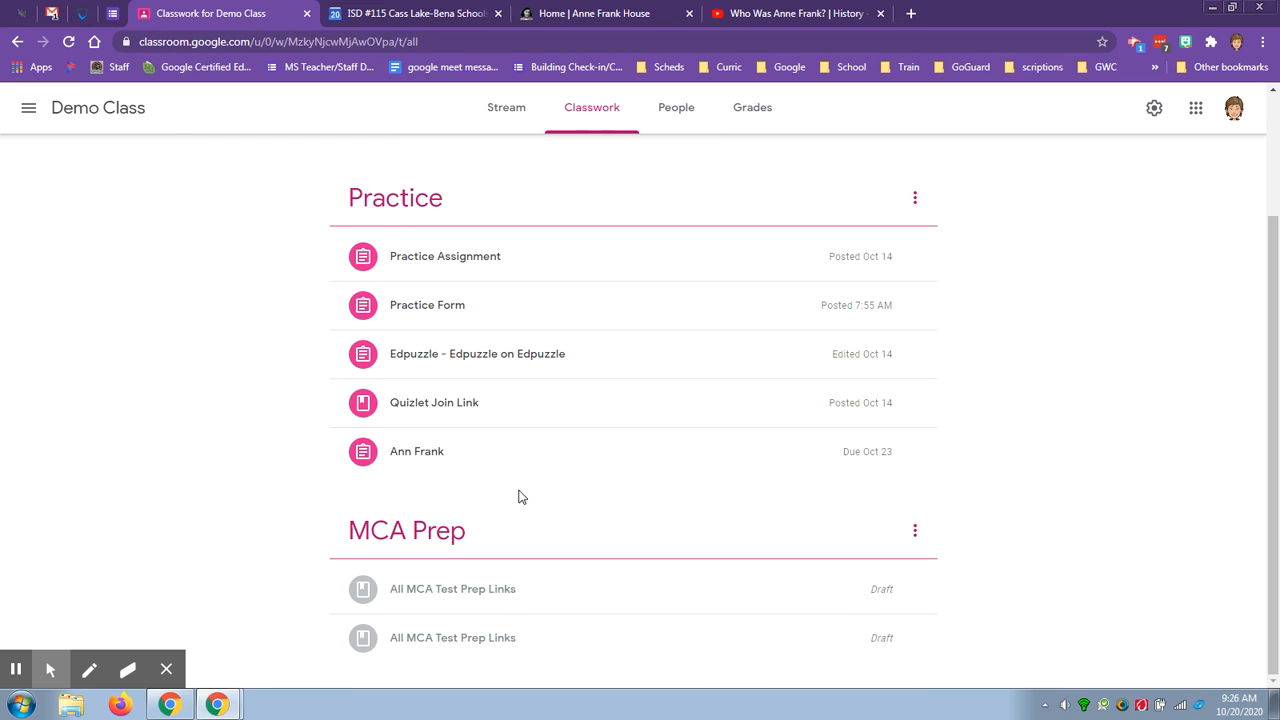
{"action": "left_click", "coordinate": [421, 457]}
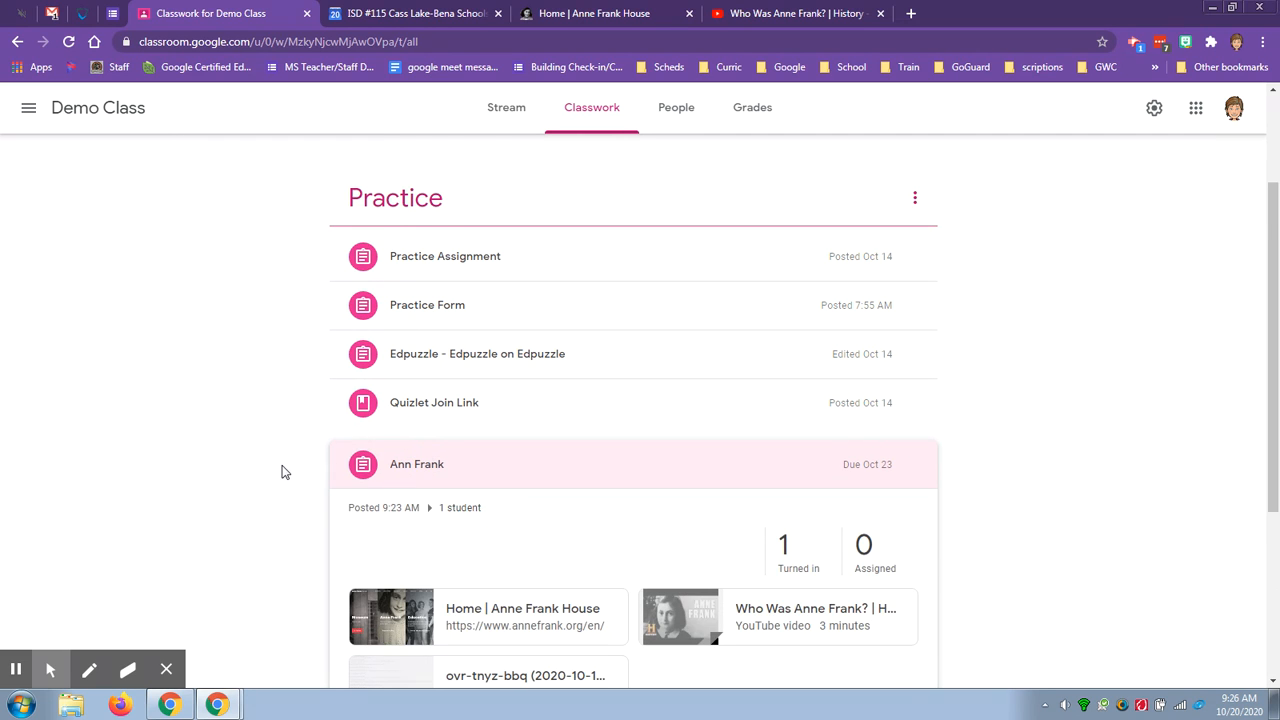
{"action": "scroll", "coordinate": [290, 482], "scroll_direction": "down", "scroll_amount": 2}
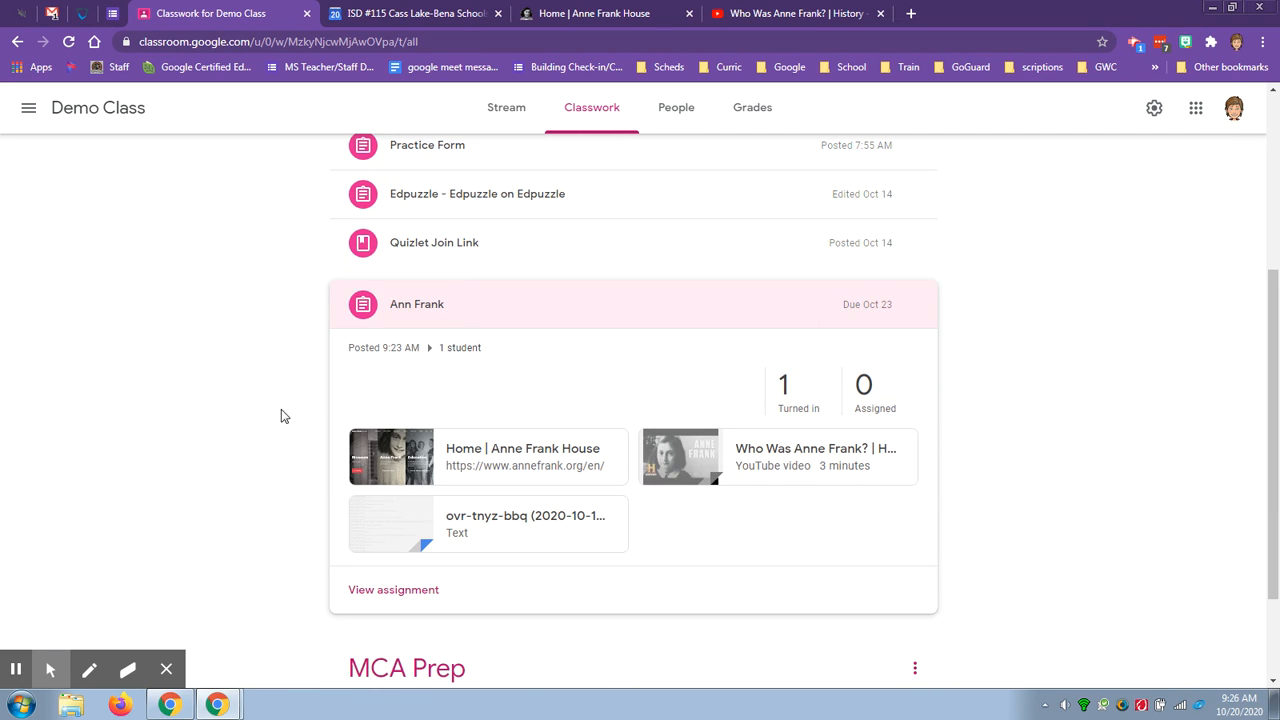
{"action": "left_click", "coordinate": [793, 416]}
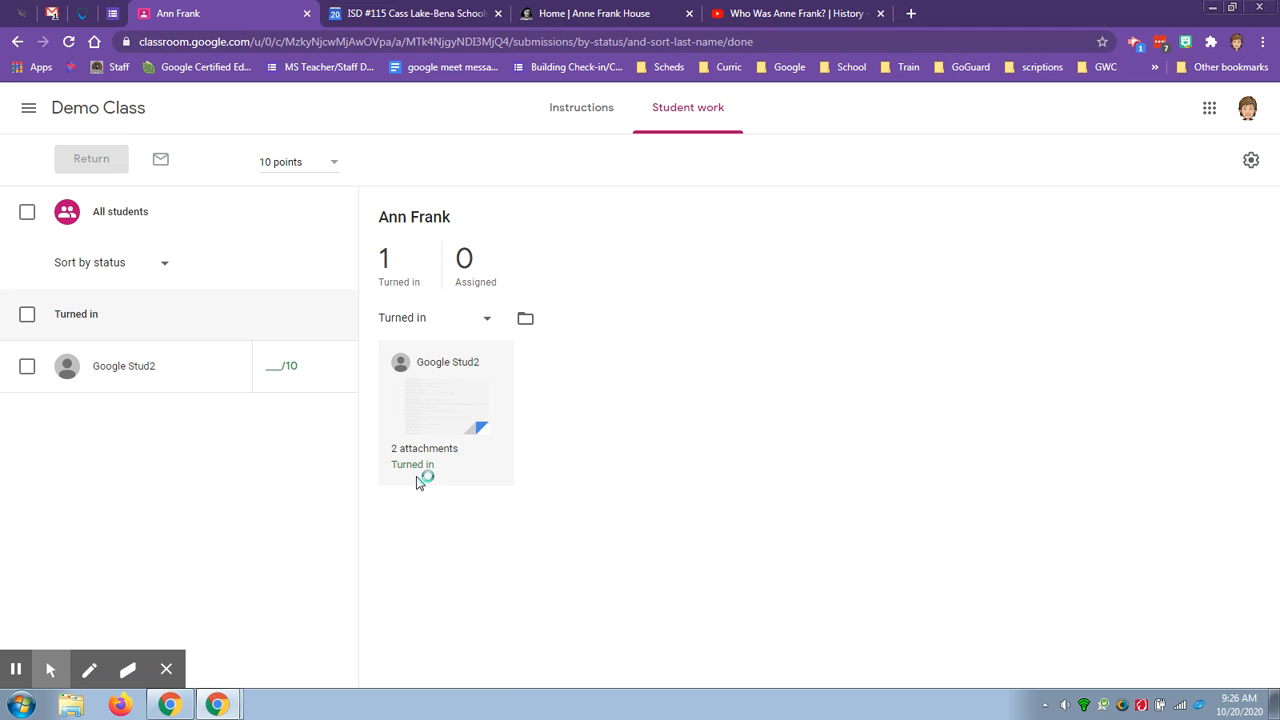
Step: Open the student's submitted Ann Frank document, grade the work 9 out of 10, and return it to the student
{"action": "left_click", "coordinate": [446, 402]}
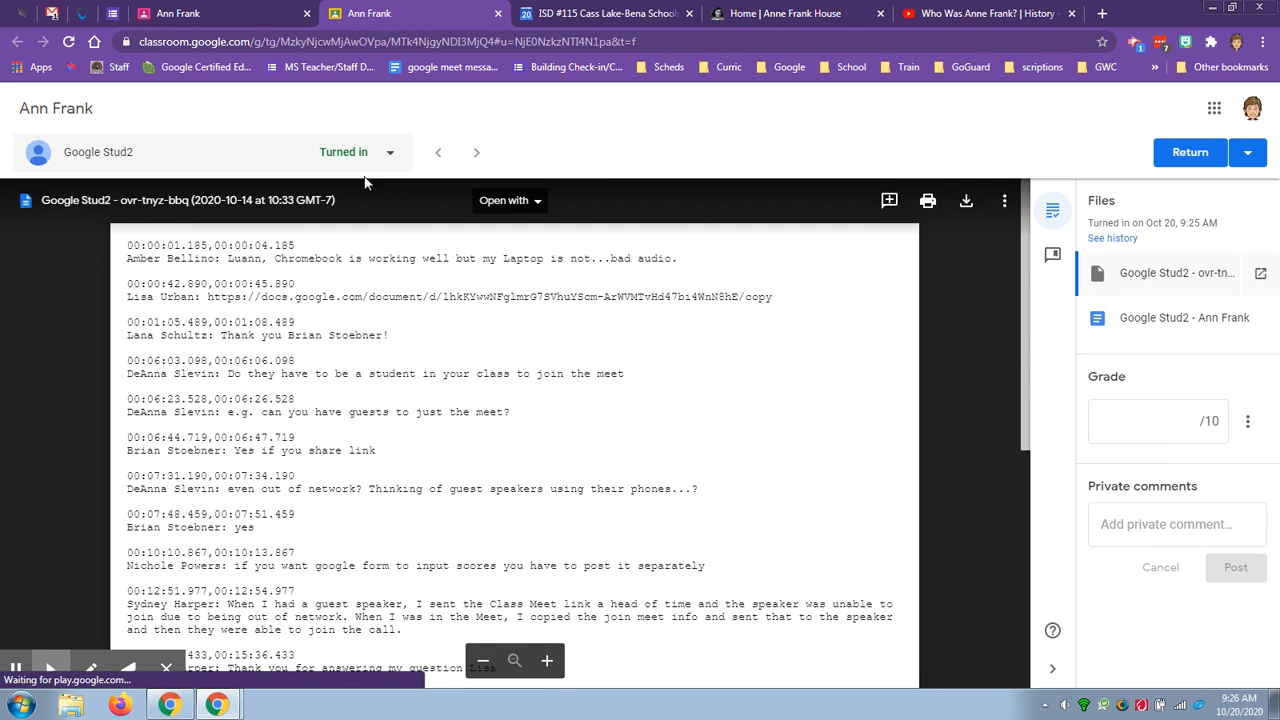
{"action": "left_click", "coordinate": [1152, 318]}
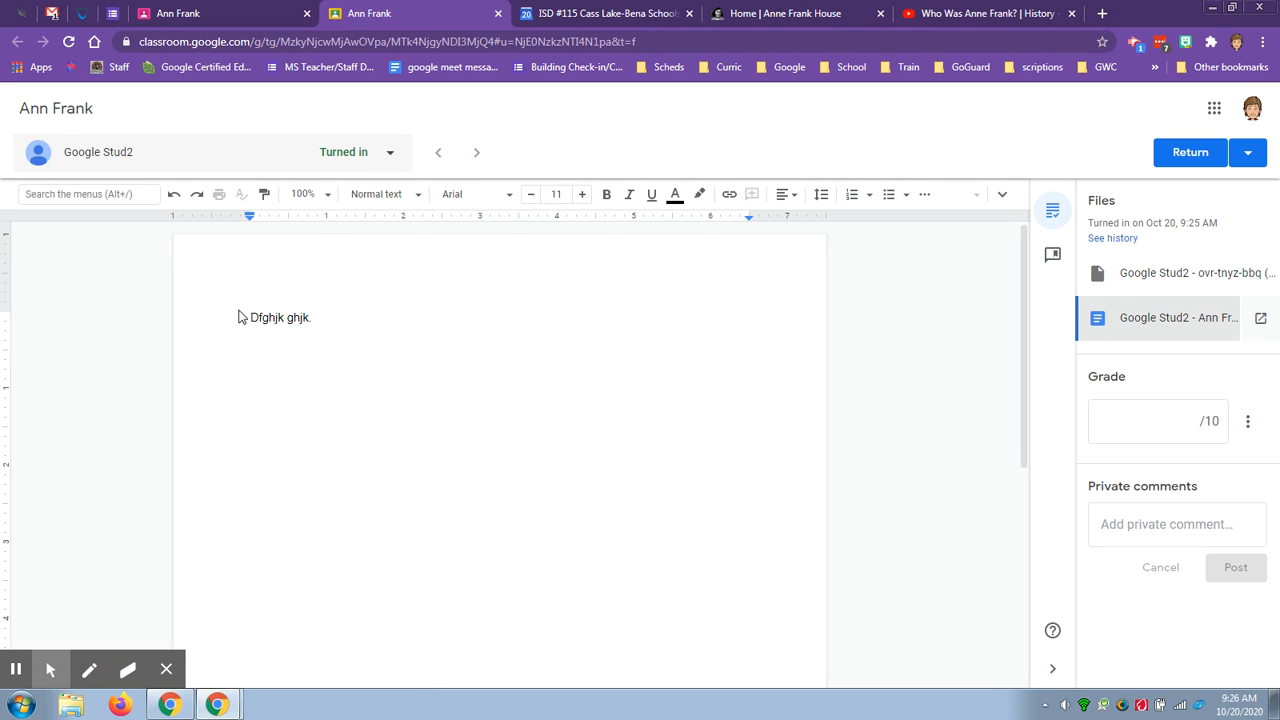
{"action": "left_click", "coordinate": [1173, 420]}
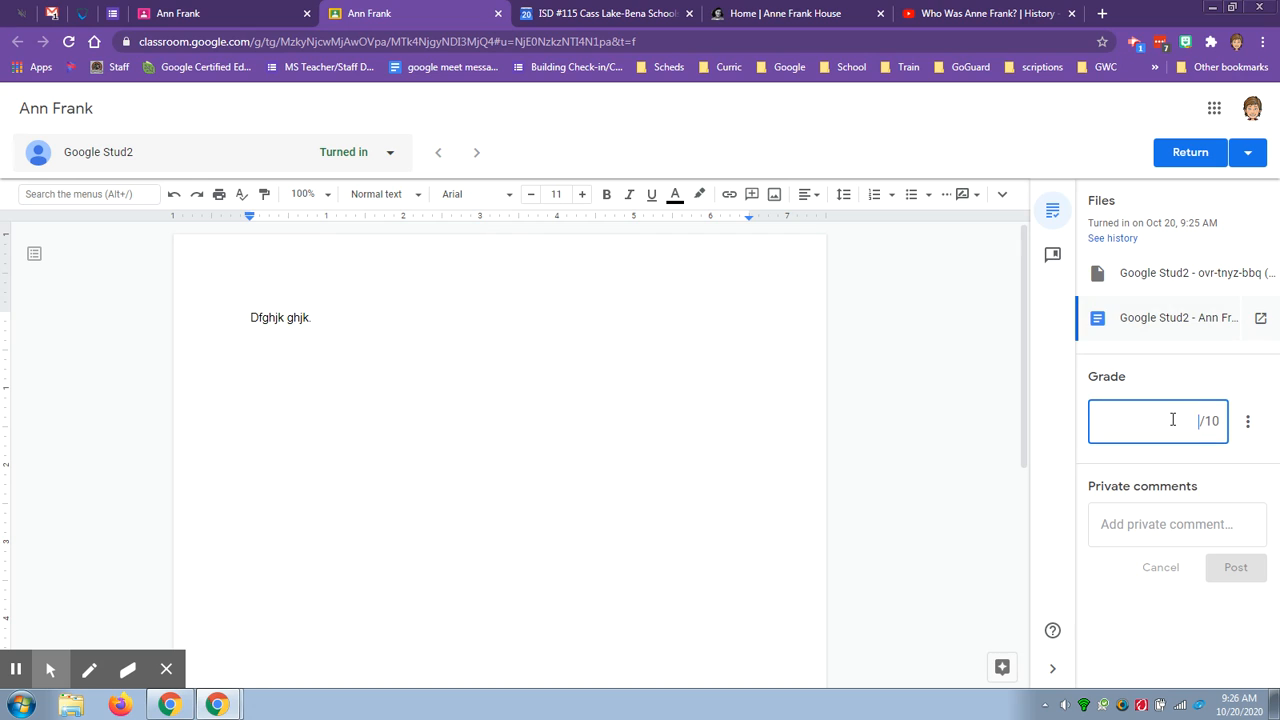
{"action": "type", "text": "9"}
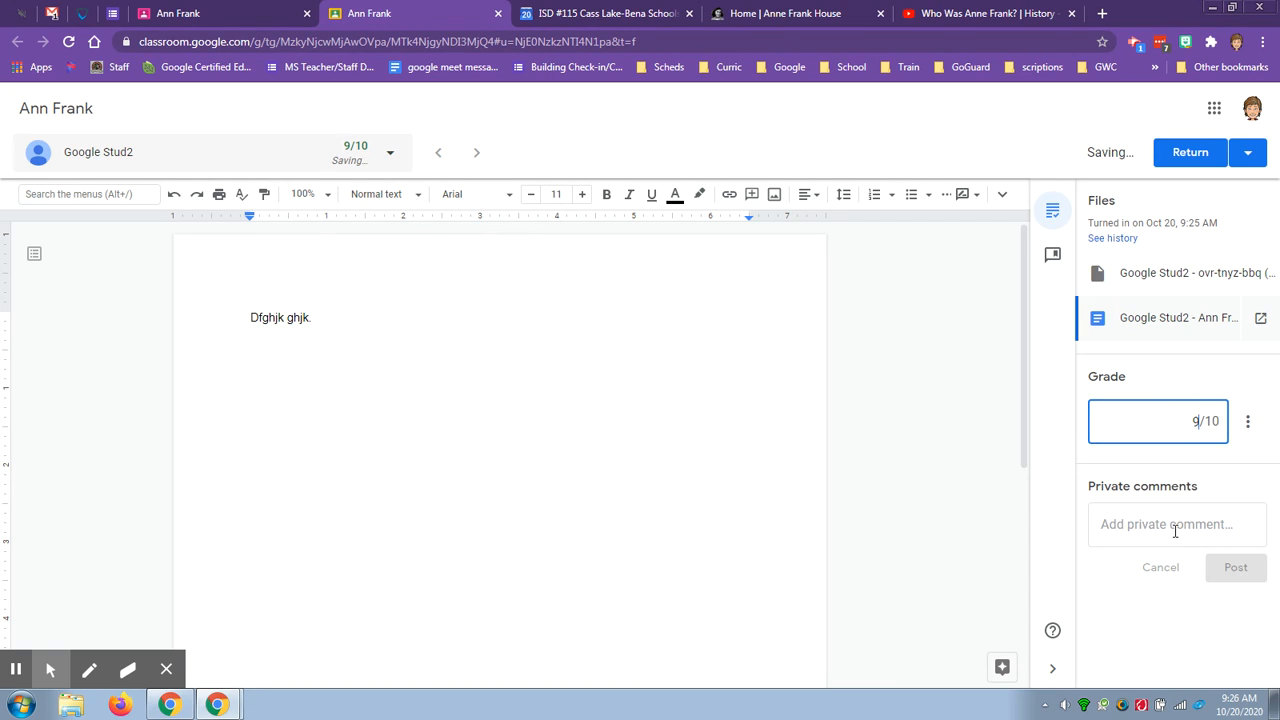
{"action": "left_click", "coordinate": [1193, 156]}
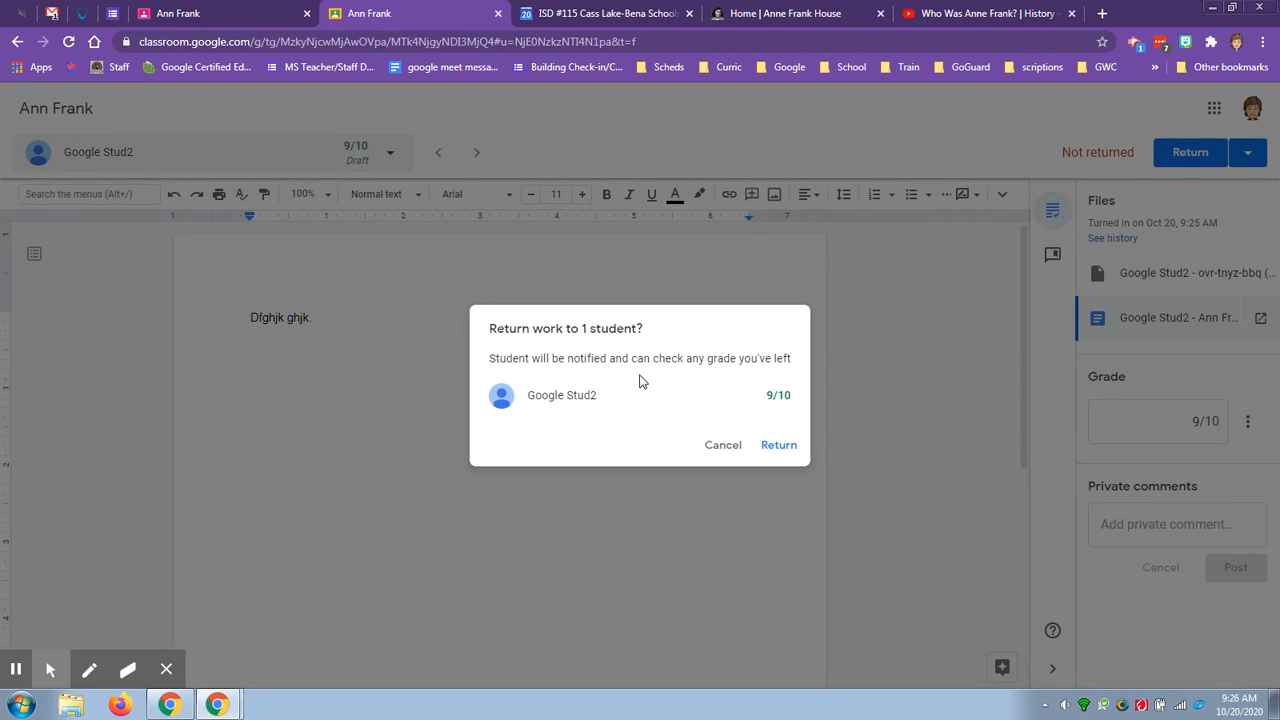
{"action": "left_click", "coordinate": [778, 447]}
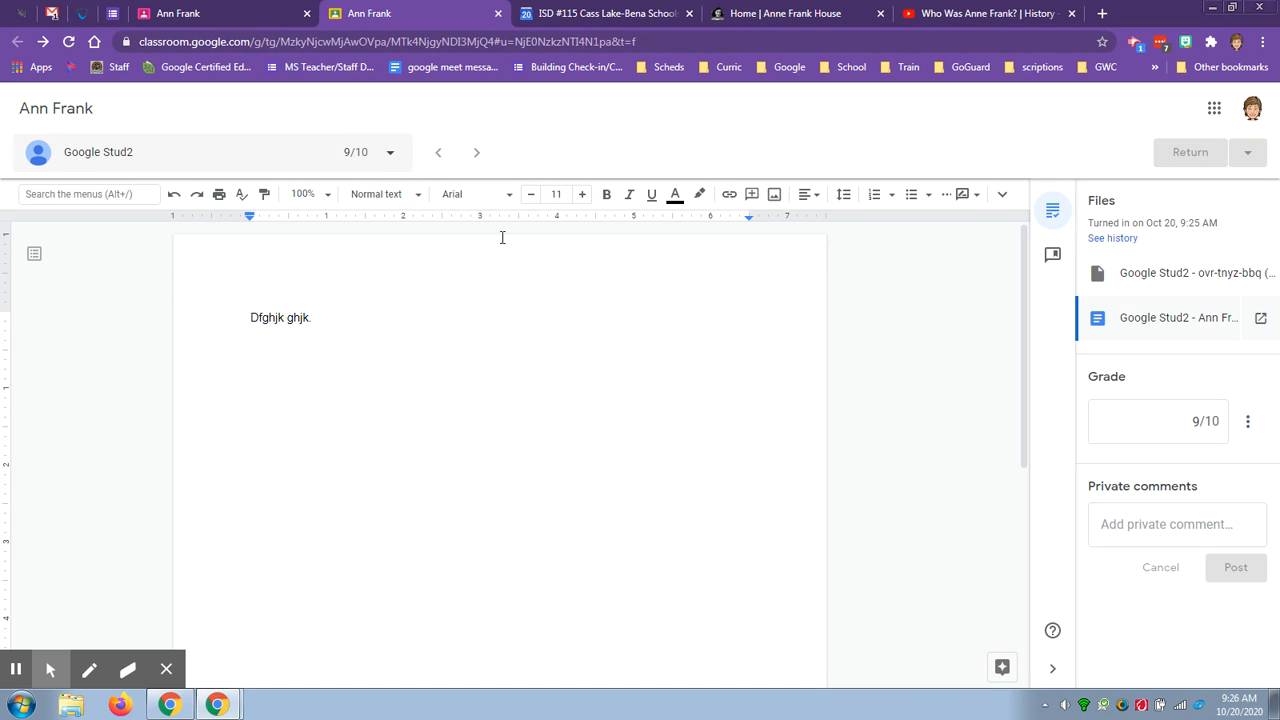
Step: Check the list of students in the grading view and go back to the assignment's student work overview
{"action": "left_click", "coordinate": [382, 154]}
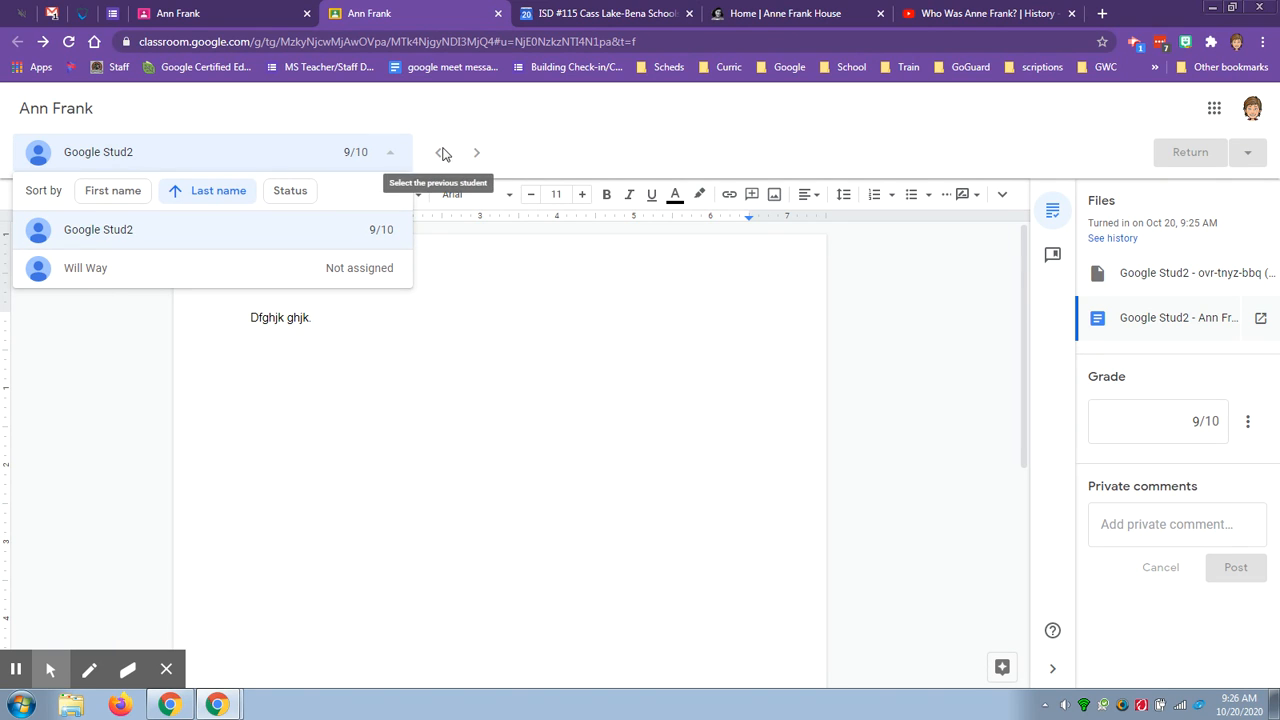
{"action": "left_click", "coordinate": [575, 133]}
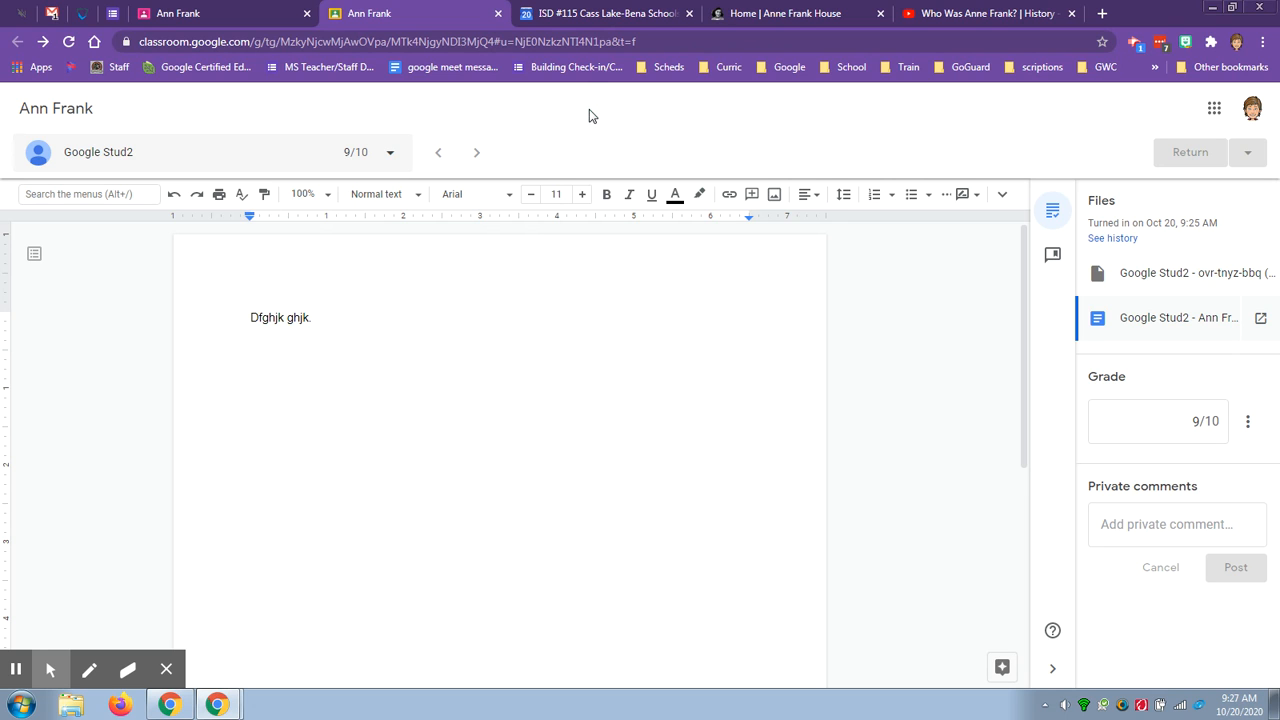
{"action": "left_click", "coordinate": [236, 15]}
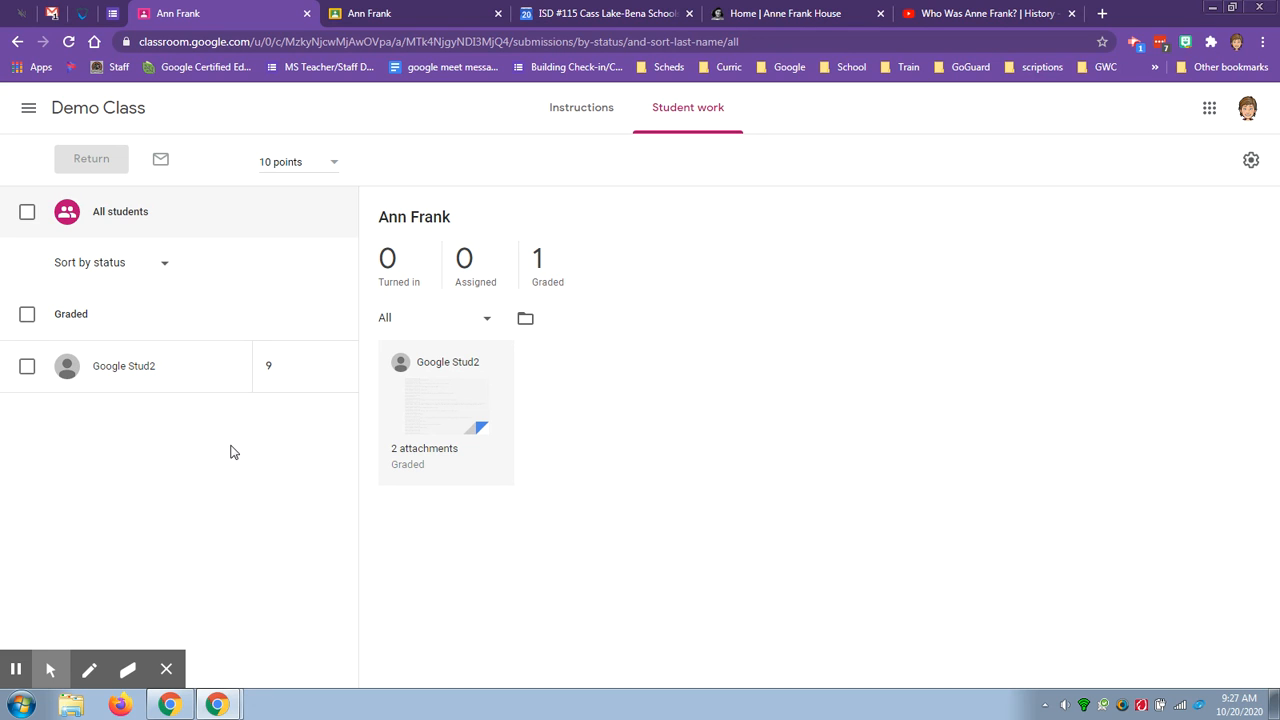
Step: Leave the assignment for the Demo Class page and open the class gradebook
{"action": "left_click", "coordinate": [28, 107]}
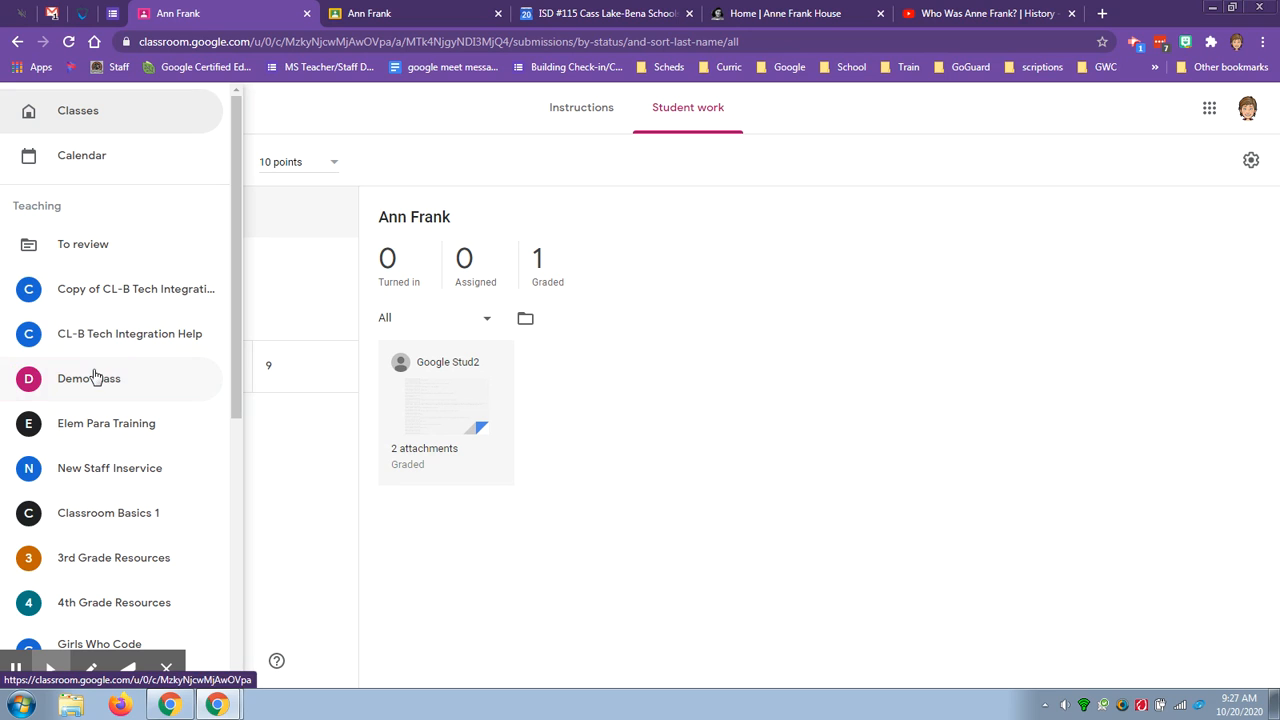
{"action": "left_click", "coordinate": [406, 137]}
{"action": "left_click", "coordinate": [86, 123]}
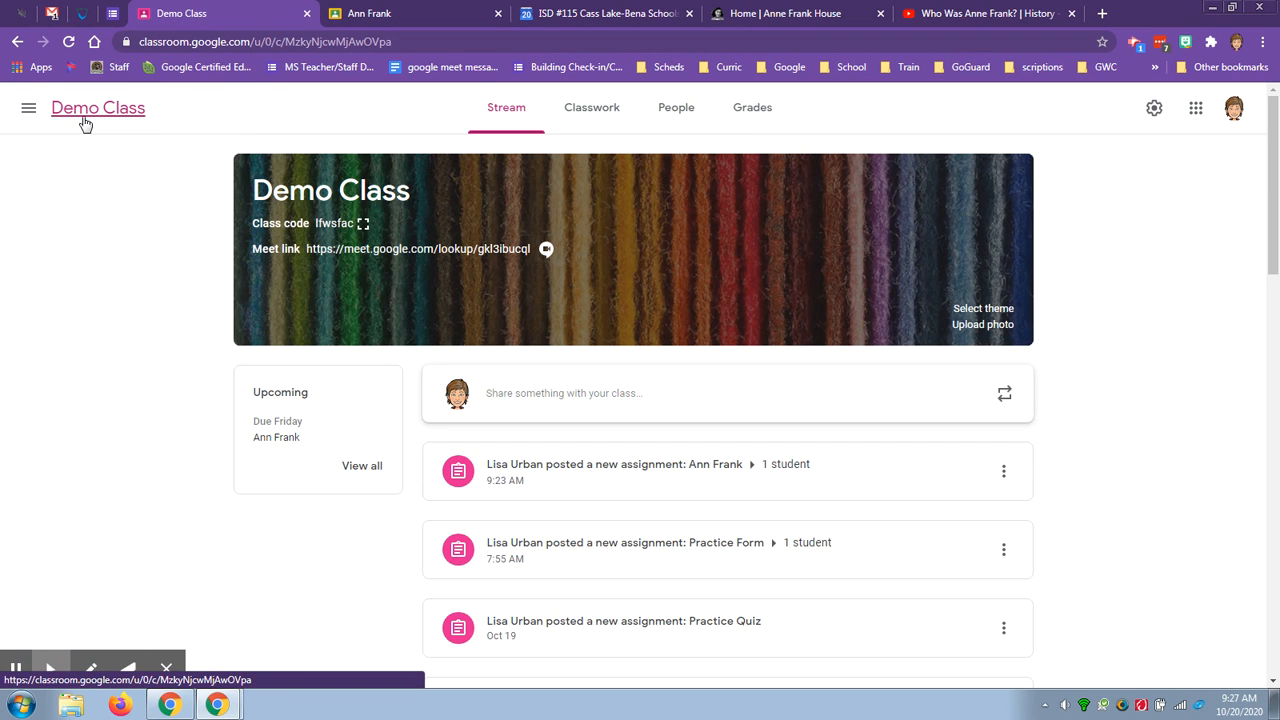
{"action": "left_click", "coordinate": [752, 115]}
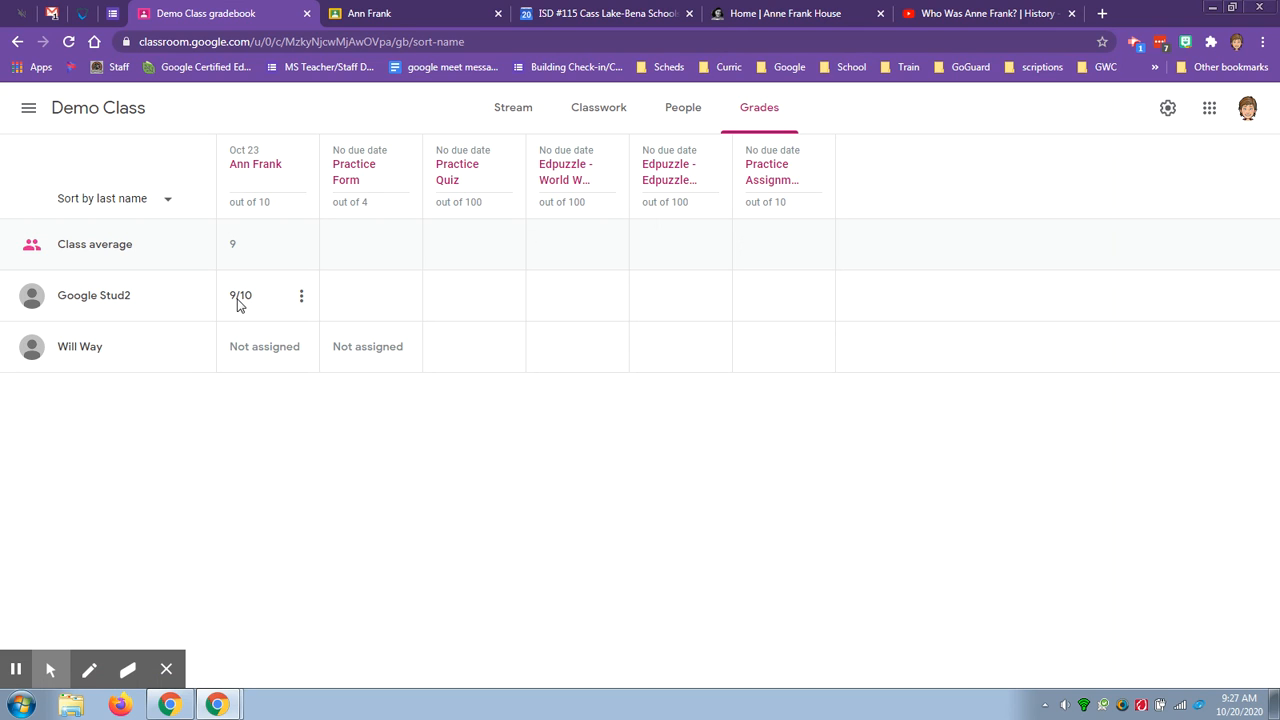
Step: Examine the first student's Ann Frank grade and its submission options, plus the Practice Form and Practice Quiz grade cells
{"action": "left_click", "coordinate": [301, 296]}
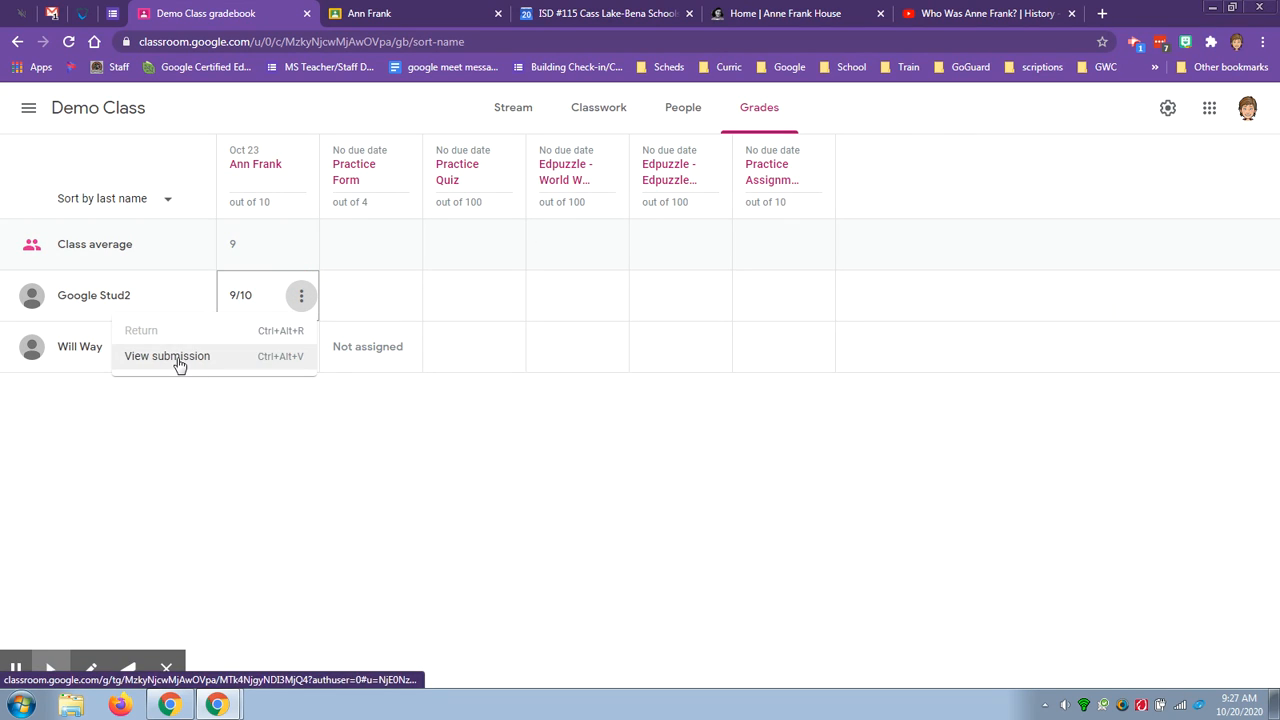
{"action": "left_click", "coordinate": [234, 295]}
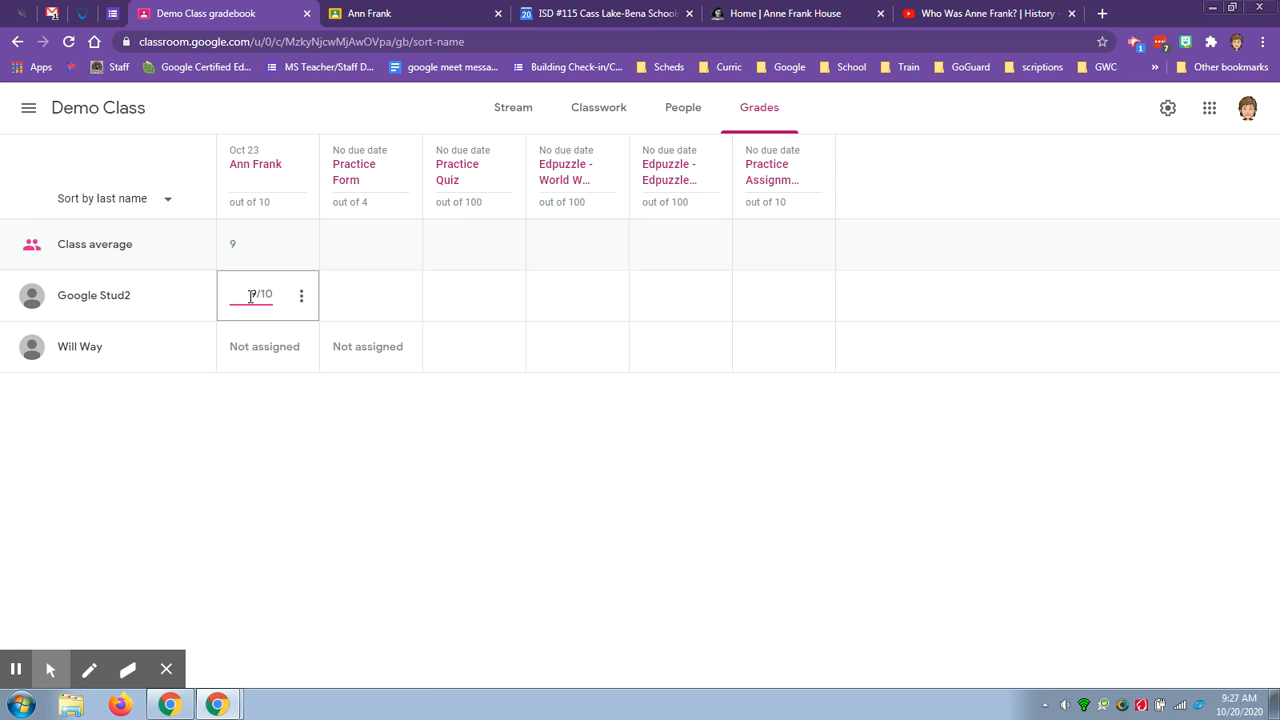
{"action": "left_click", "coordinate": [343, 300]}
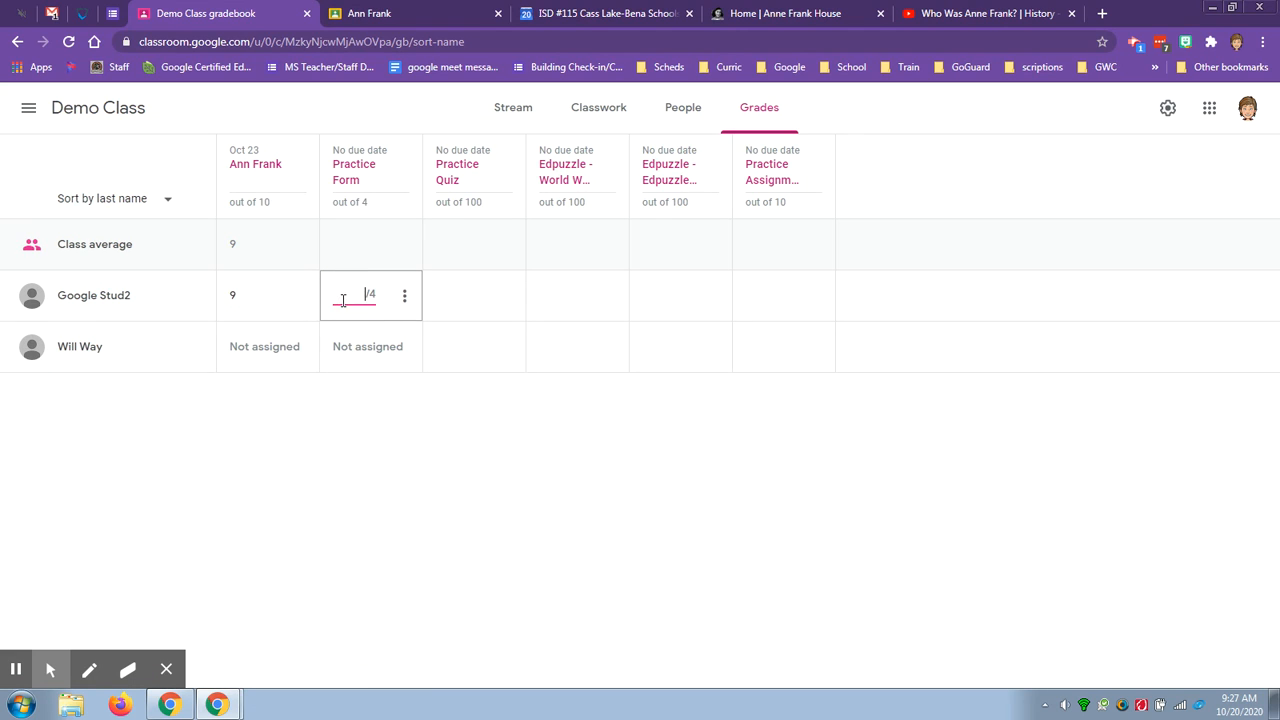
{"action": "left_click", "coordinate": [443, 296]}
Step: Enter a draft grade of 100 for the first student's Edpuzzle World War I assignment and review its return options
{"action": "left_click", "coordinate": [550, 294]}
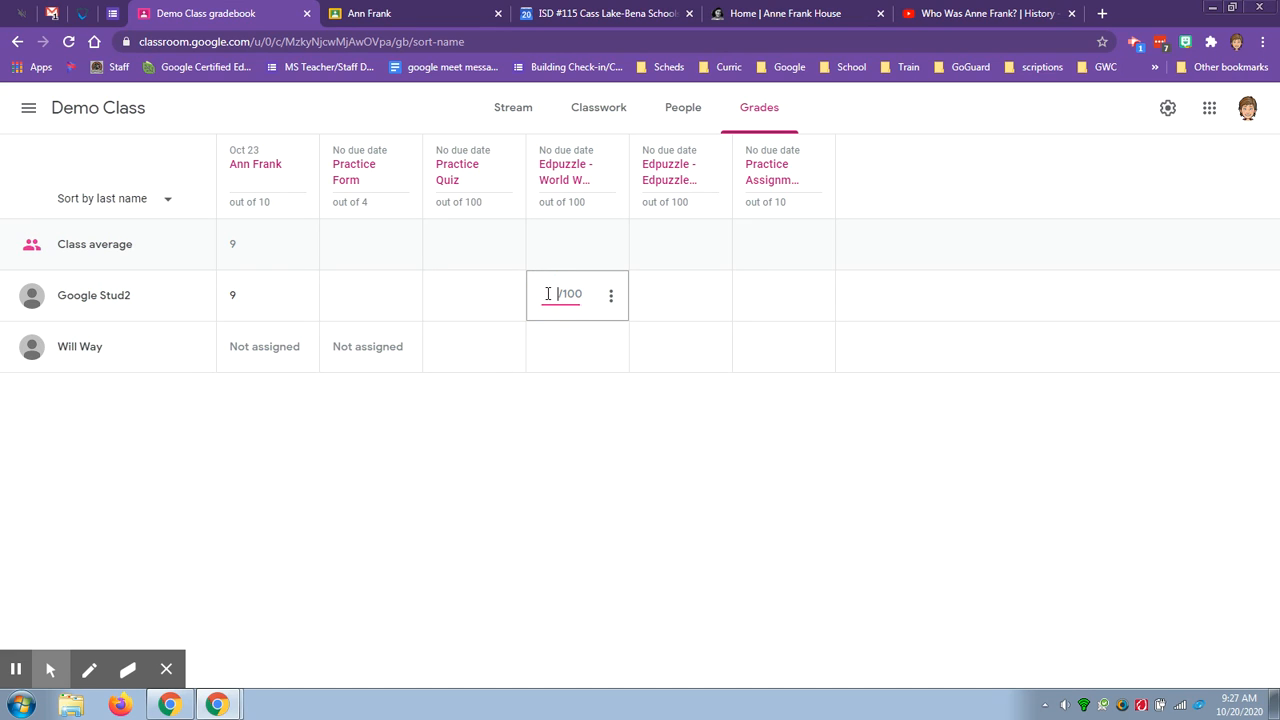
{"action": "left_click", "coordinate": [611, 295]}
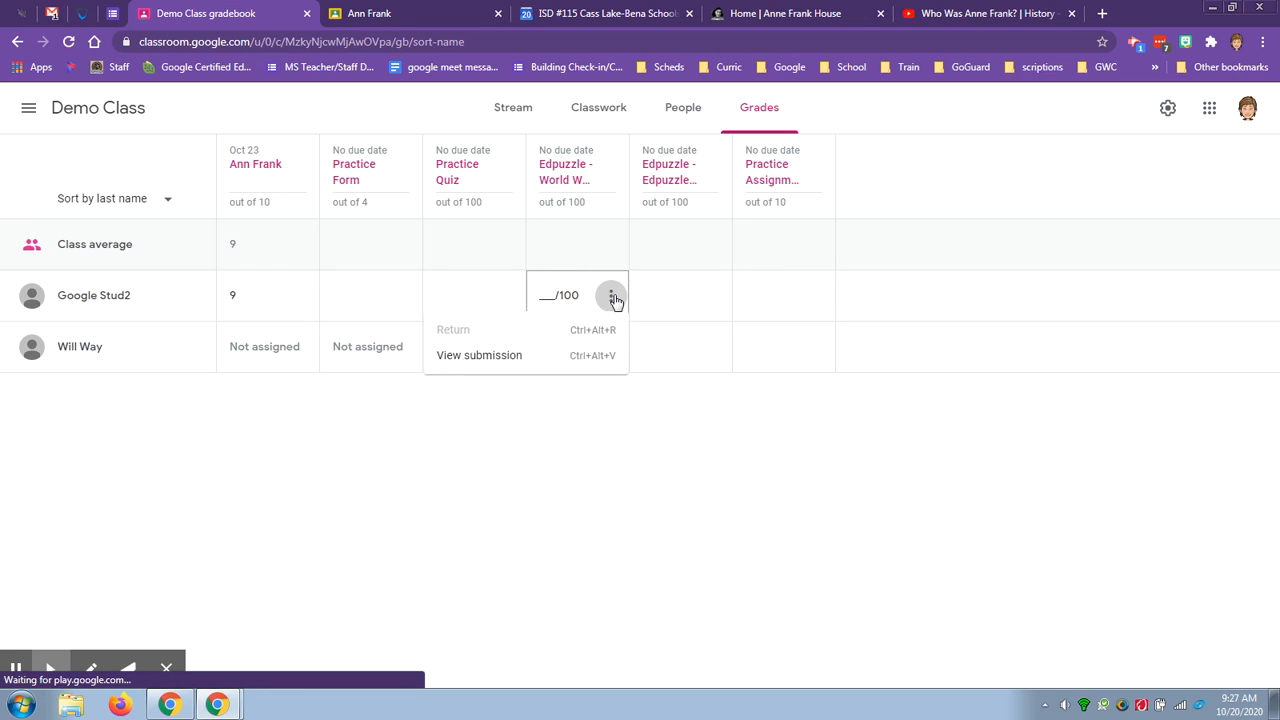
{"action": "left_click", "coordinate": [552, 298]}
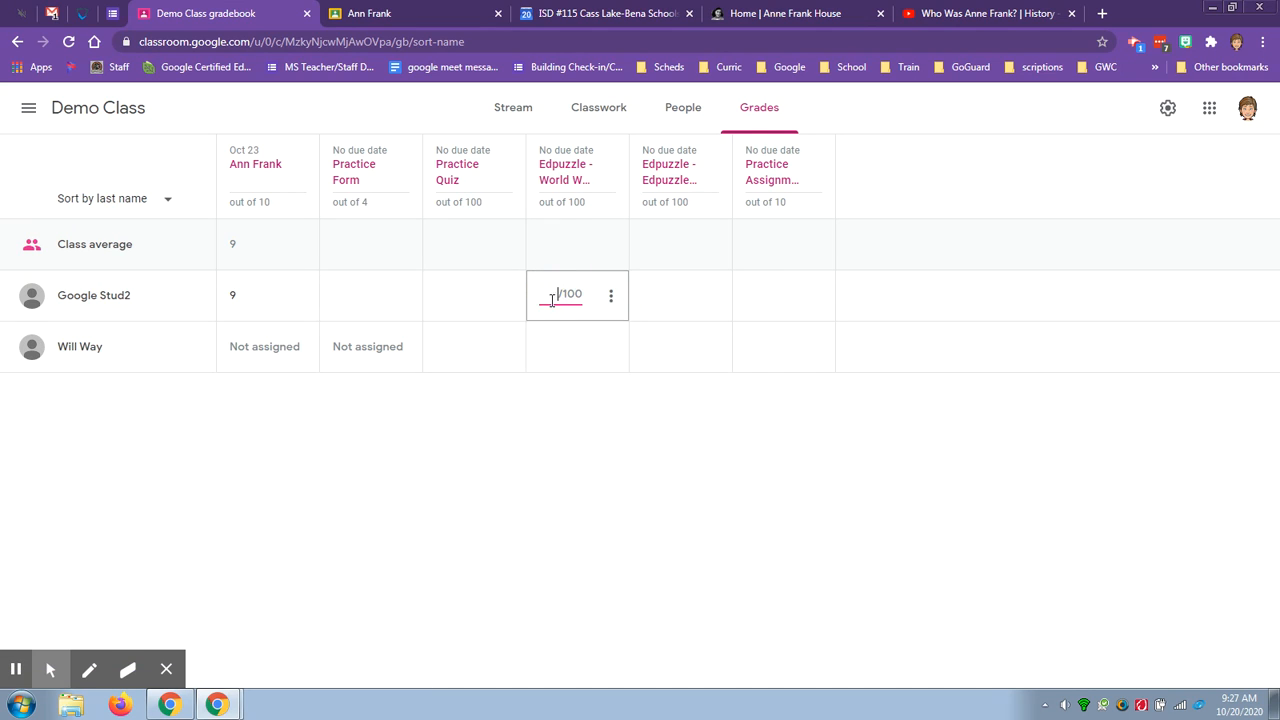
{"action": "type", "text": "100"}
{"action": "left_click", "coordinate": [611, 297]}
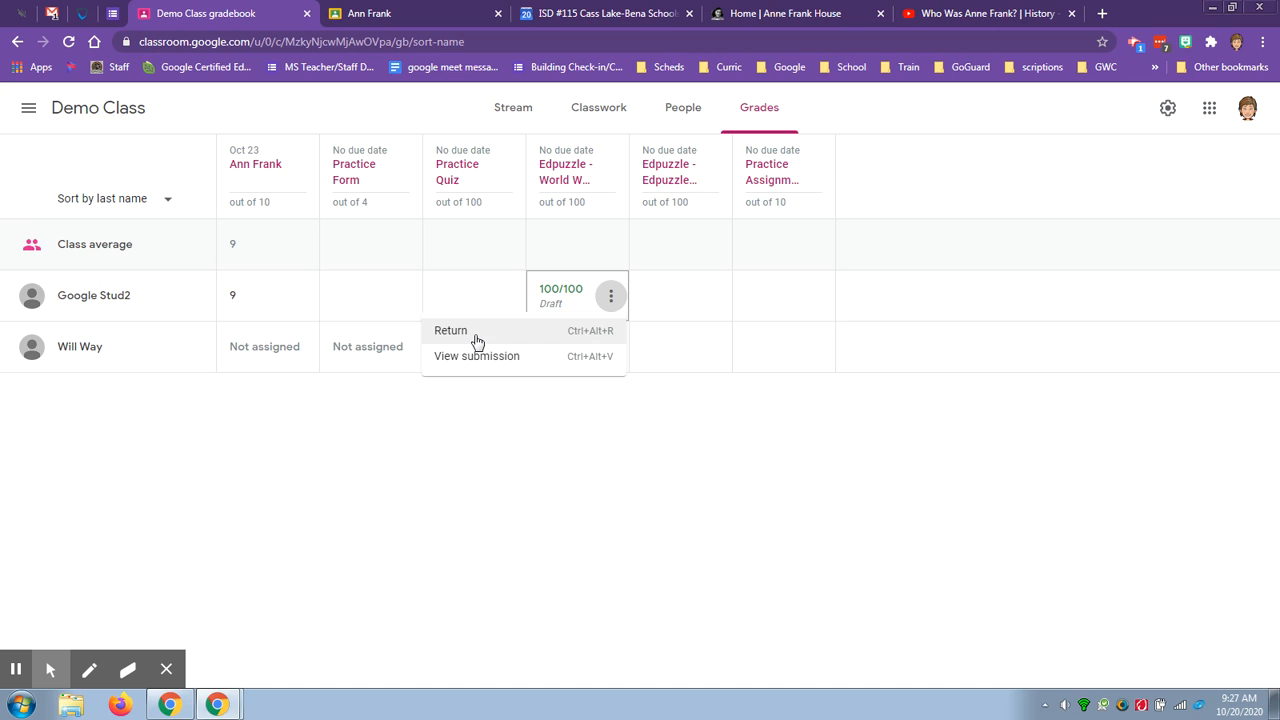
{"action": "left_click", "coordinate": [610, 297]}
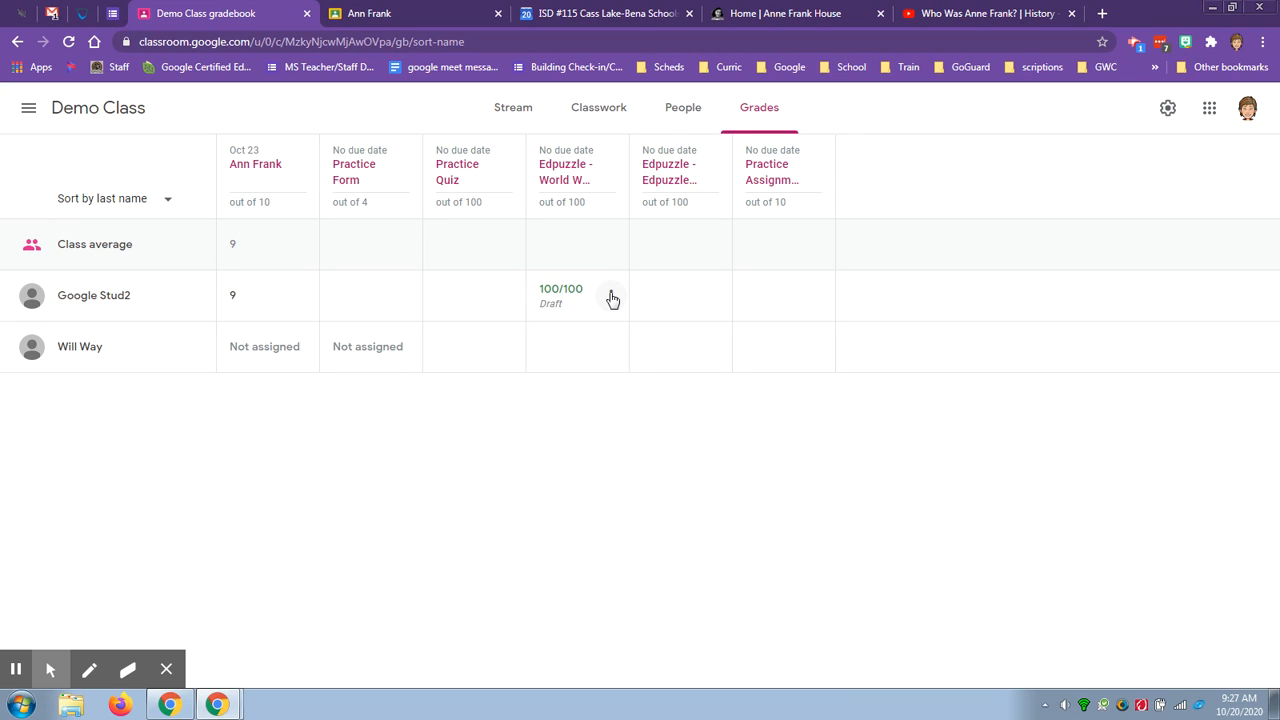
Step: Leave the gradebook for the teacher's overview of all classes
{"action": "left_click", "coordinate": [28, 107]}
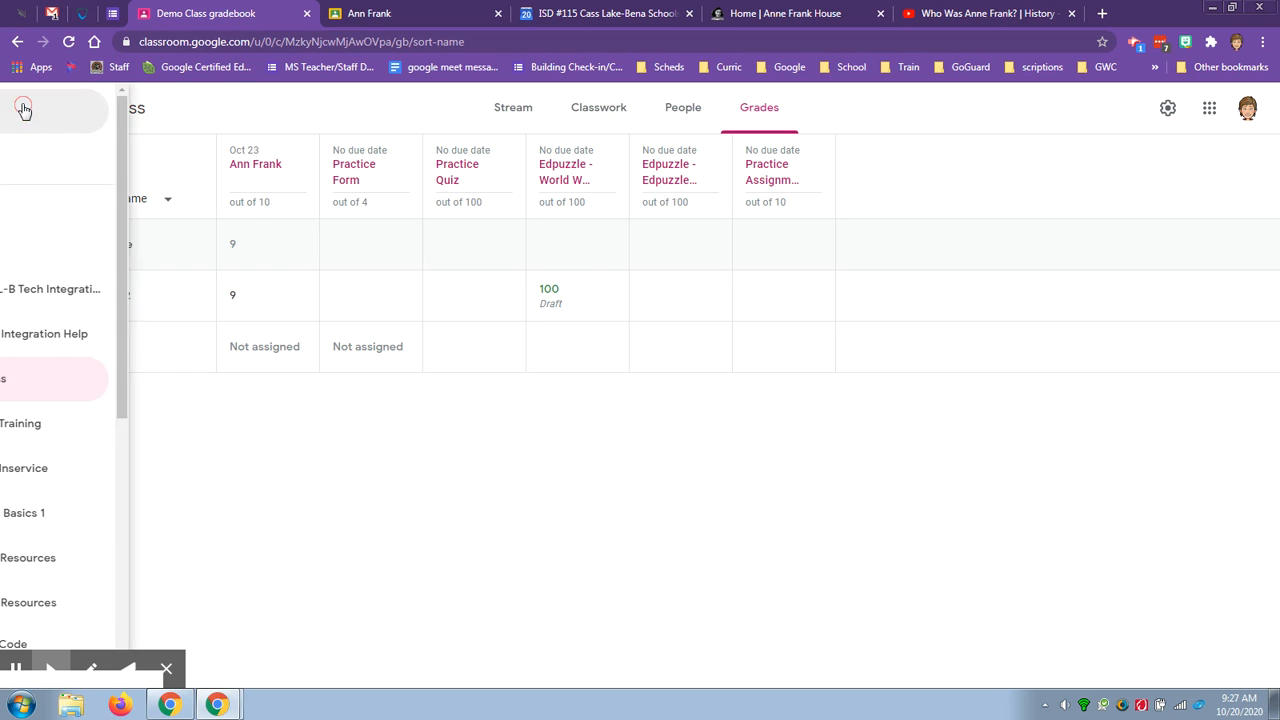
{"action": "left_click", "coordinate": [78, 113]}
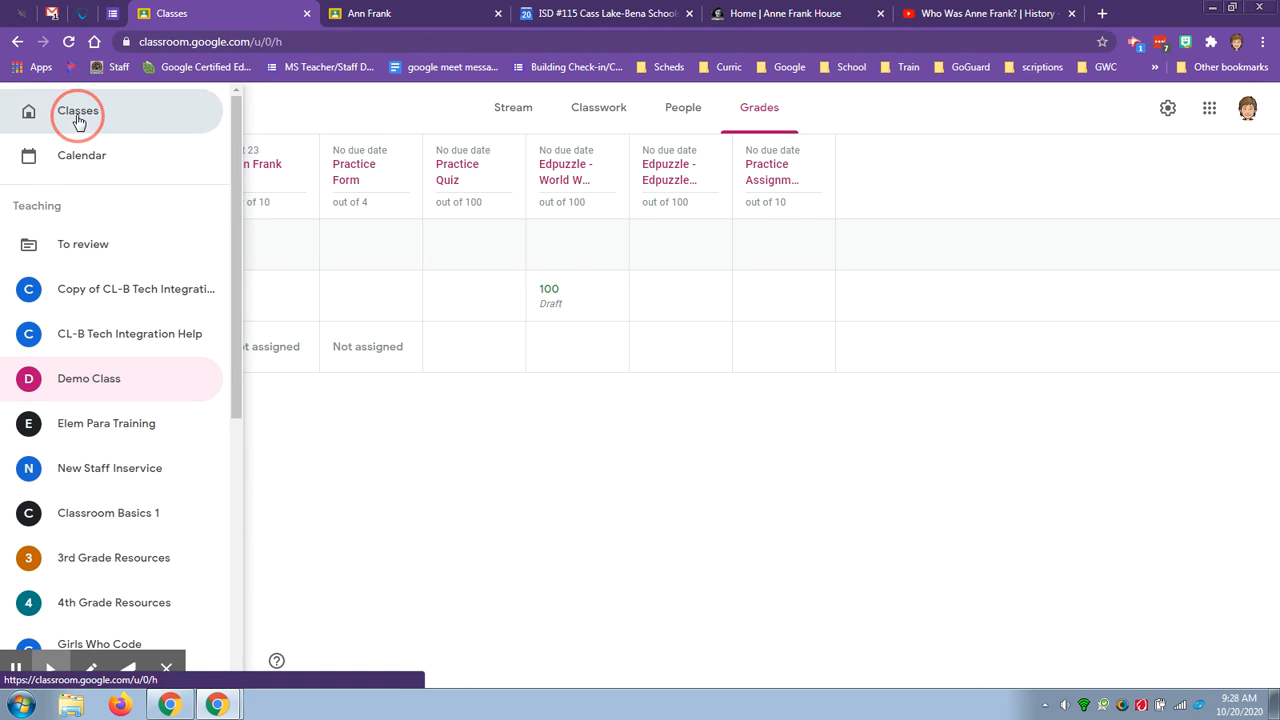